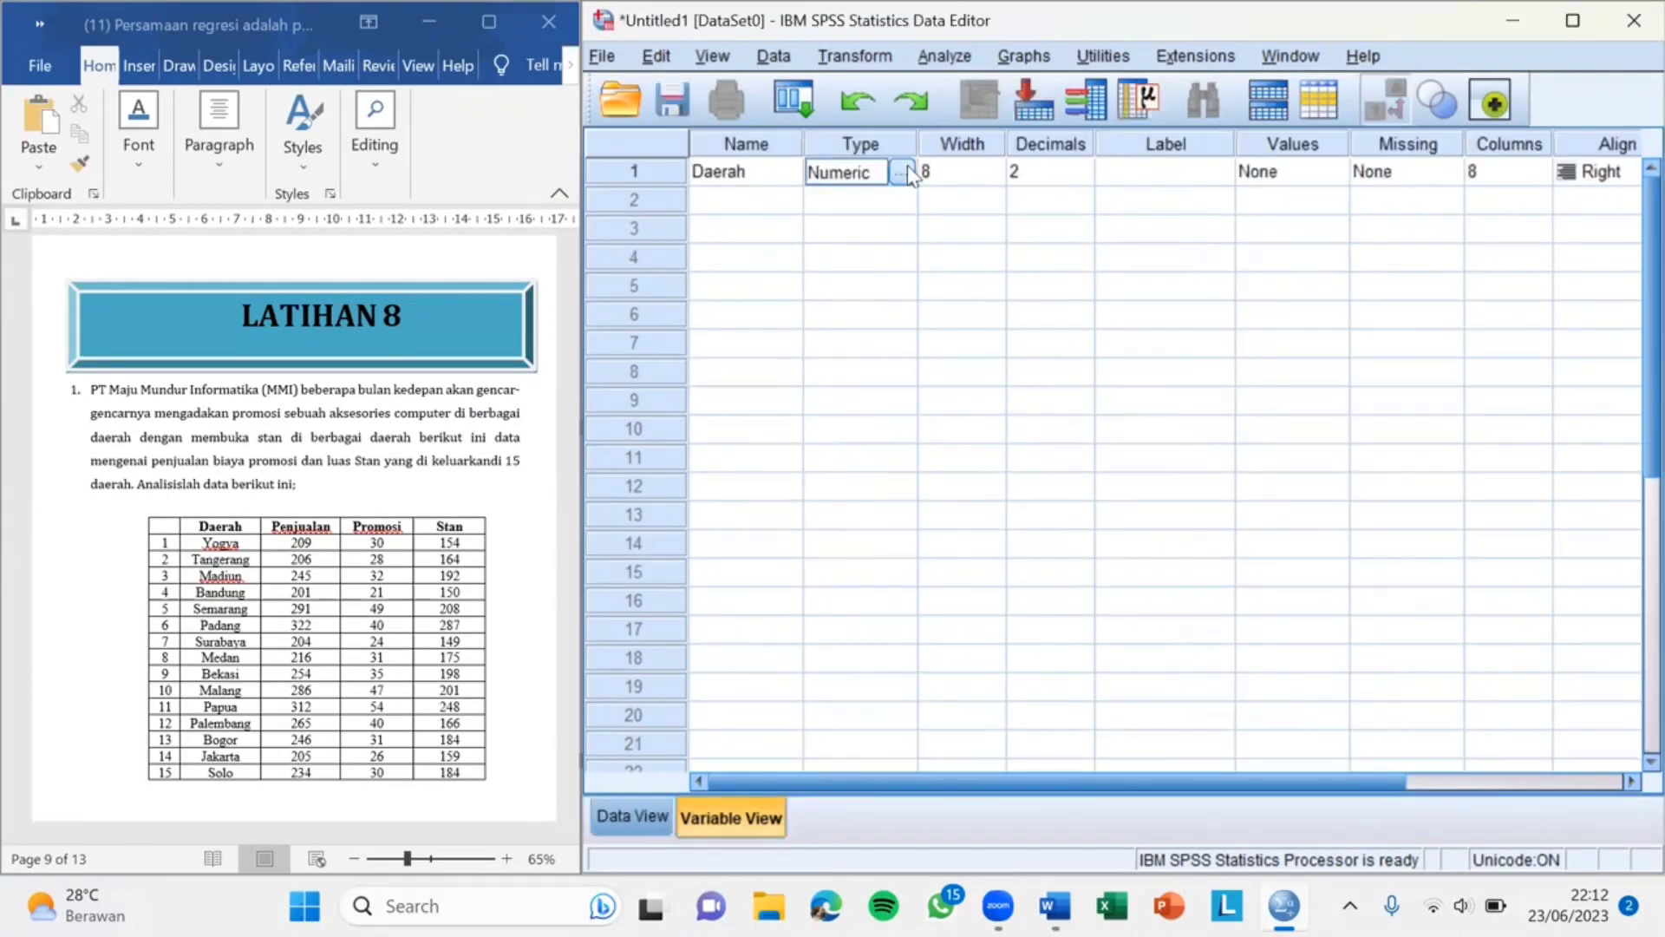
Step: Change the Daerah variable's type to String
{"action": "left_click", "coordinate": [903, 172]}
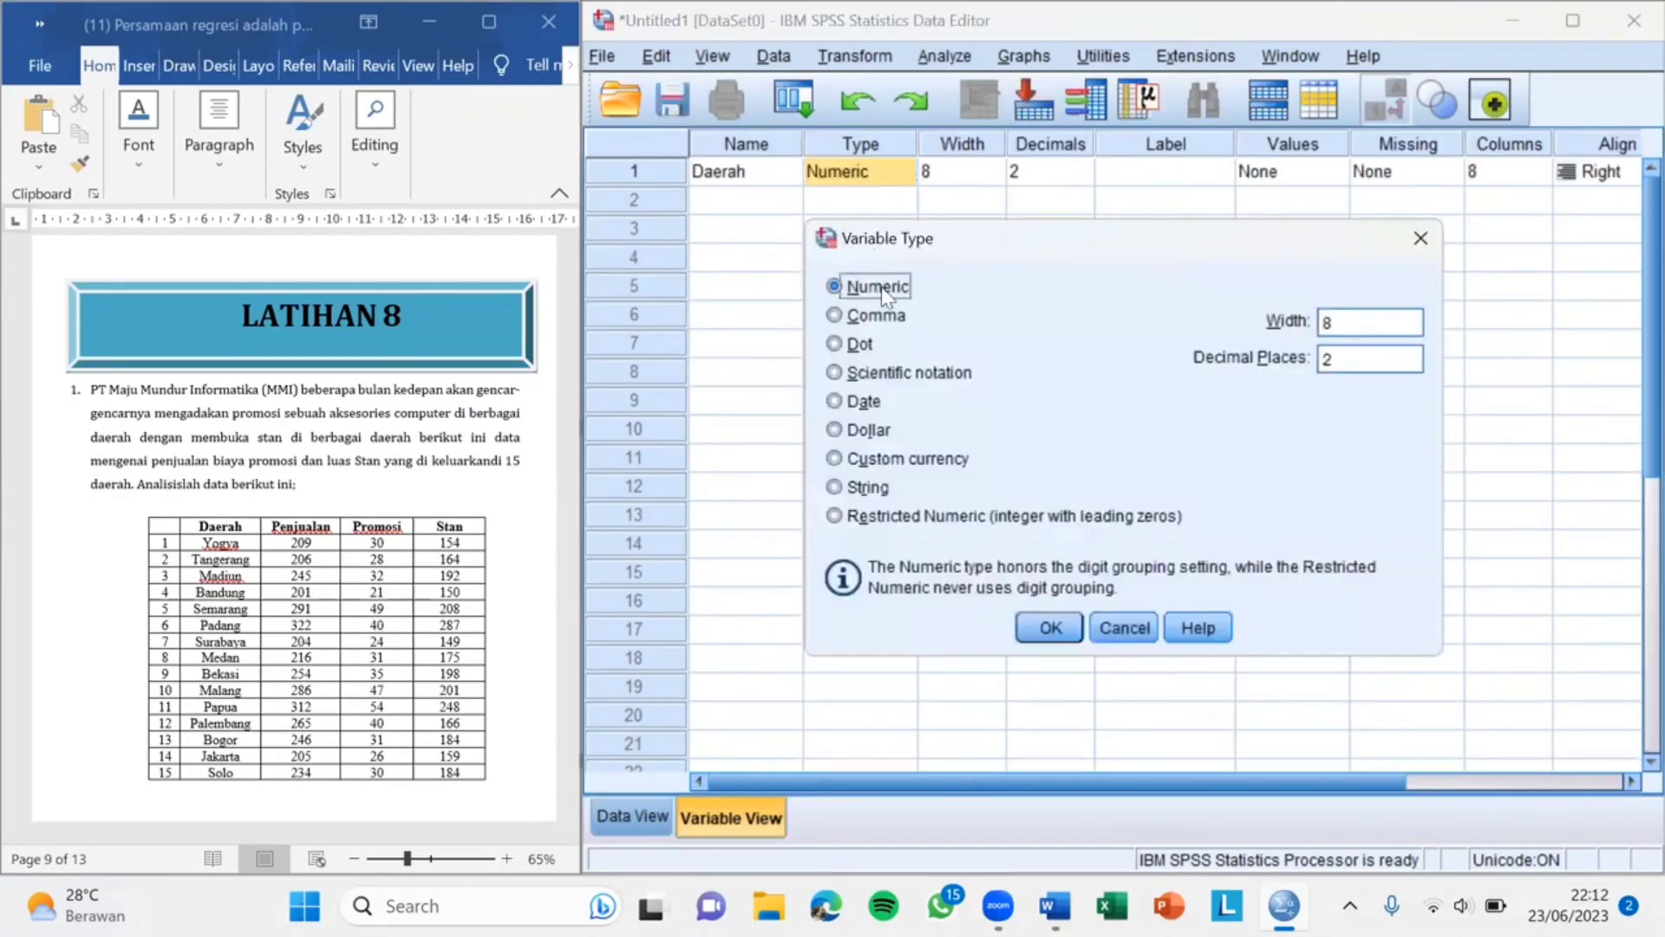
{"action": "left_click", "coordinate": [834, 488]}
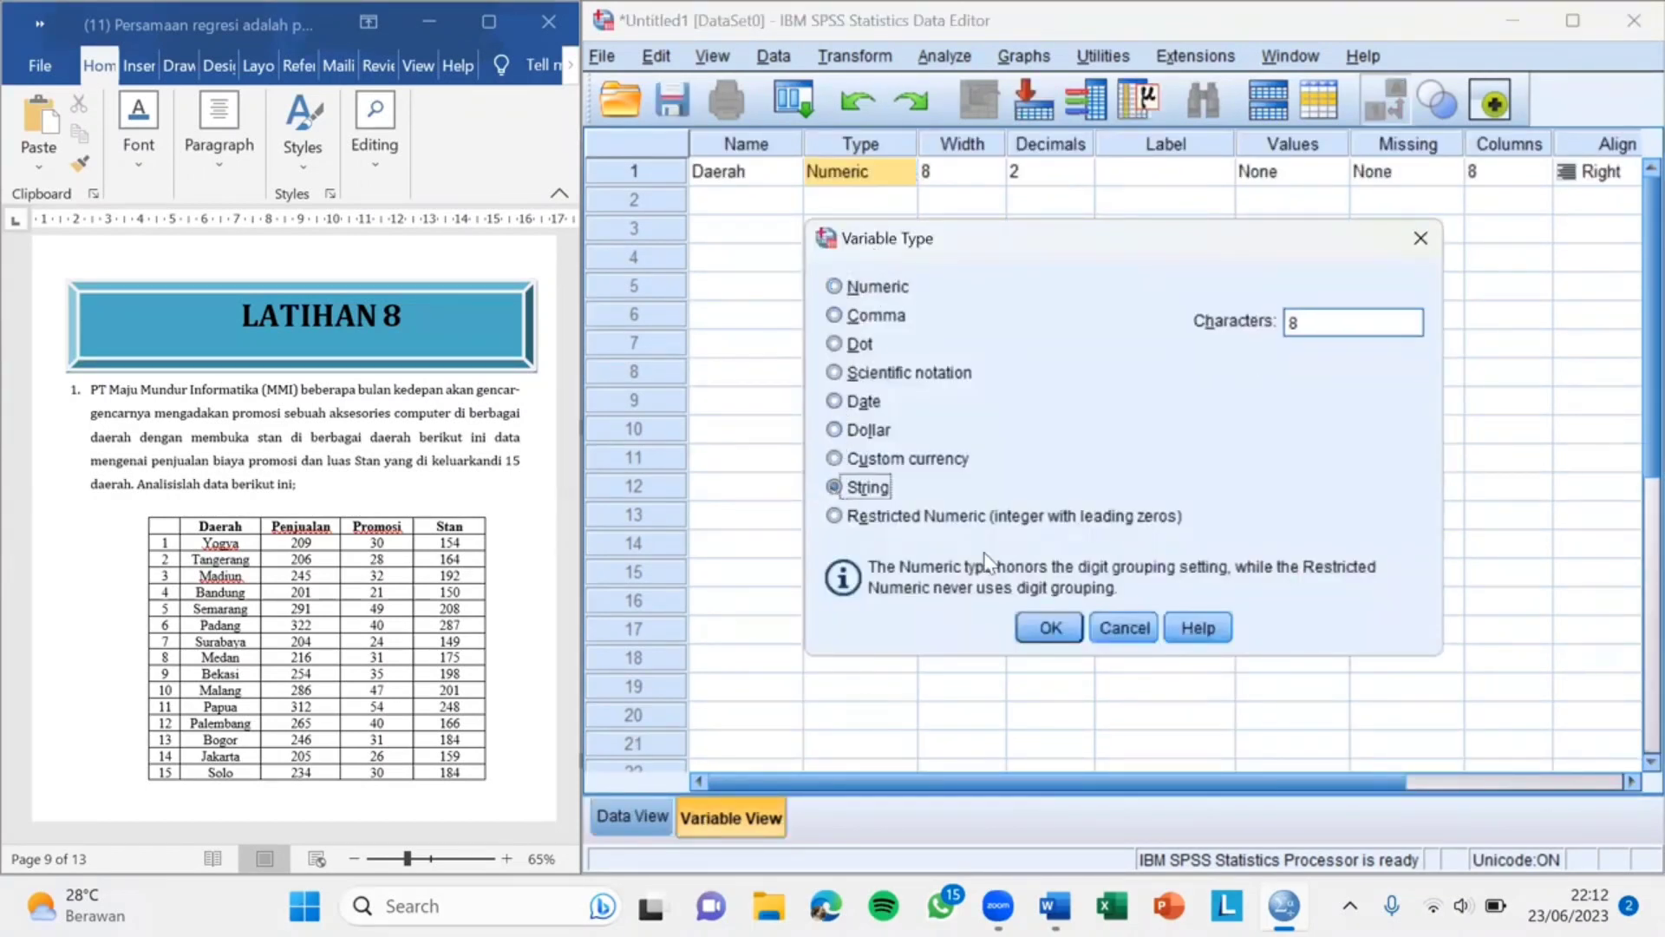
{"action": "key", "text": "Return"}
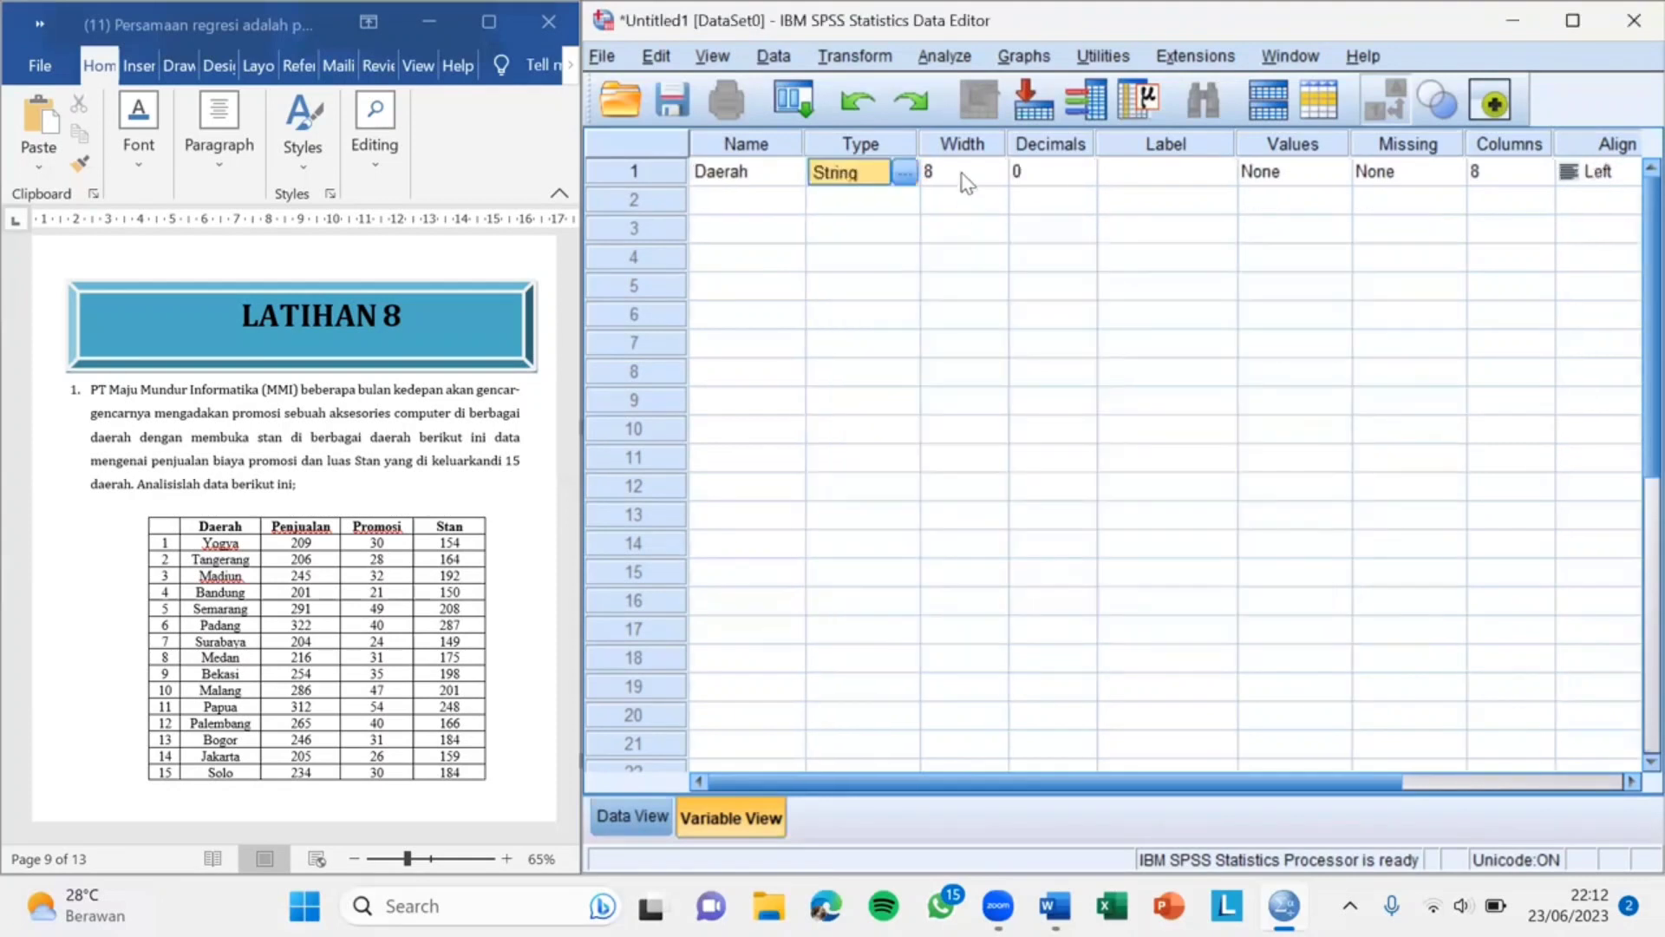
Step: Set both the width and the column width of the Daerah variable to 15
{"action": "left_click", "coordinate": [963, 171]}
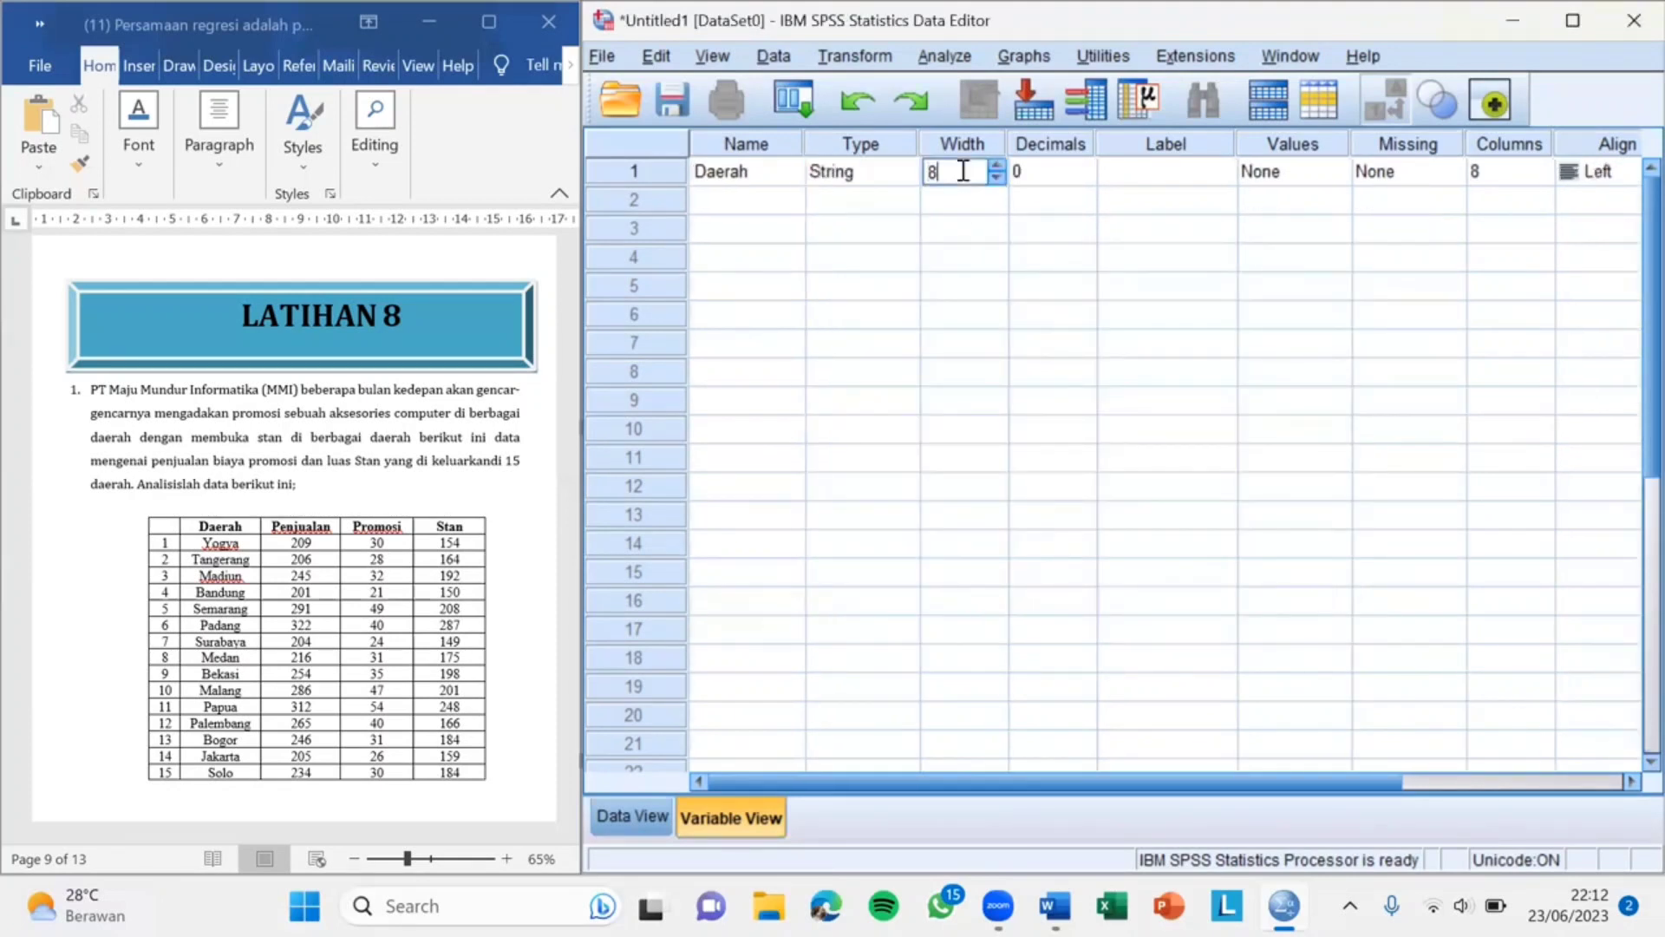
{"action": "key", "text": "BackSpace"}
{"action": "type", "text": "15"}
{"action": "left_click", "coordinate": [1475, 166]}
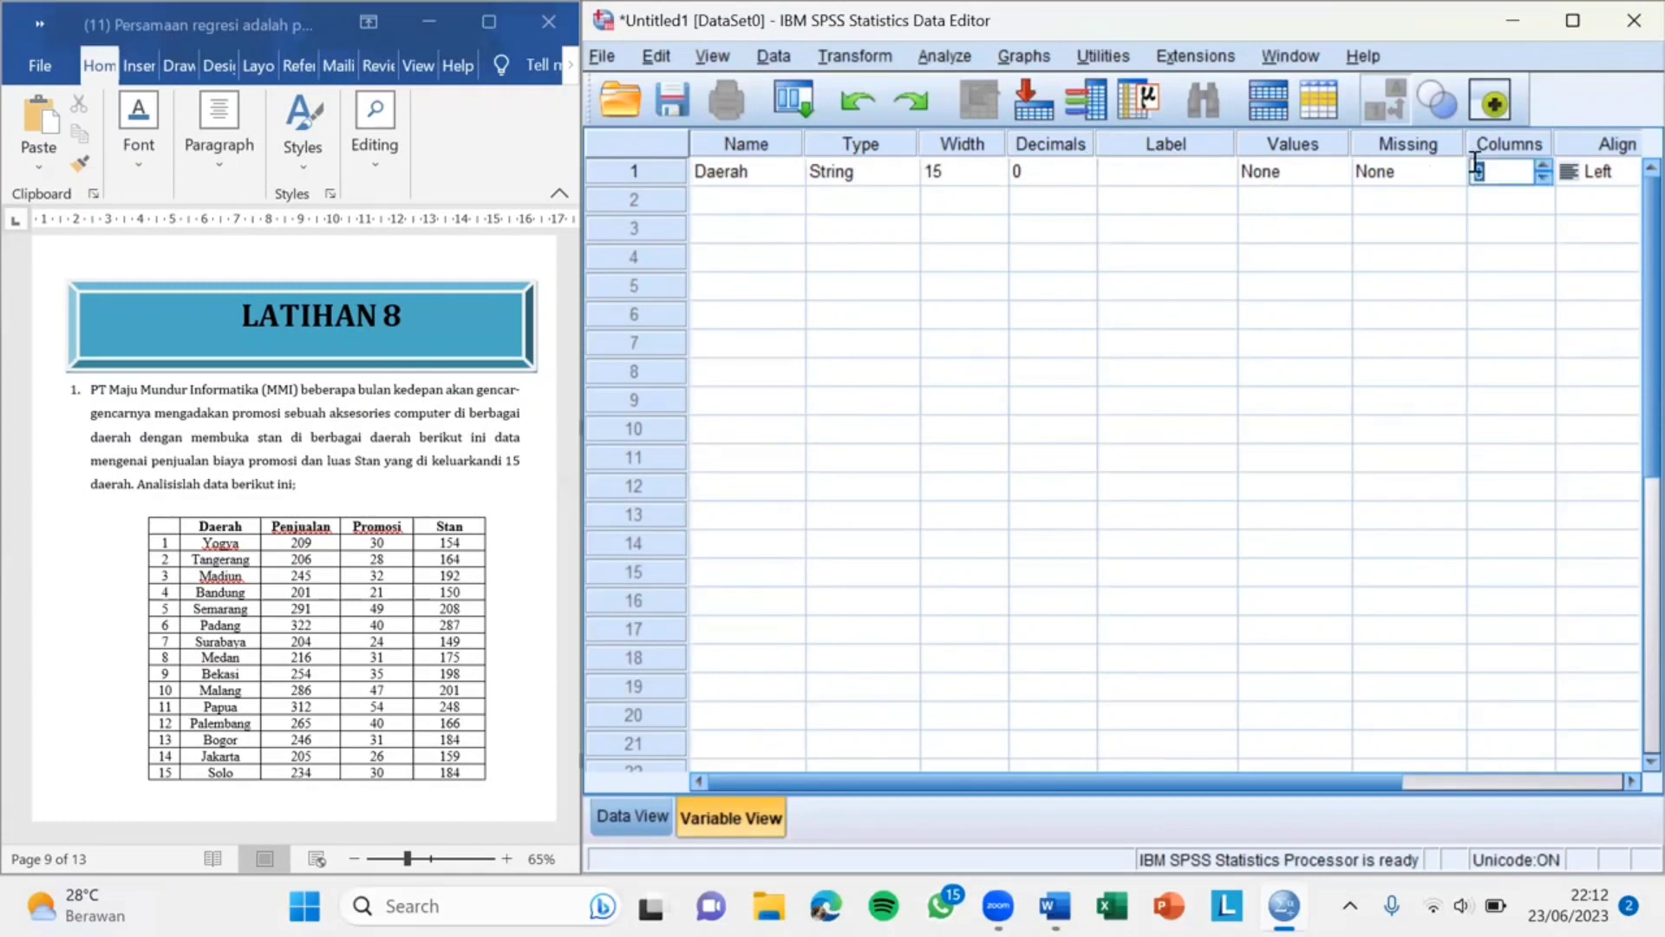
{"action": "type", "text": "15"}
Step: Set the Daerah variable's alignment to Left and its measurement level to Nominal
{"action": "left_click", "coordinate": [1582, 168]}
{"action": "left_click", "coordinate": [1587, 202]}
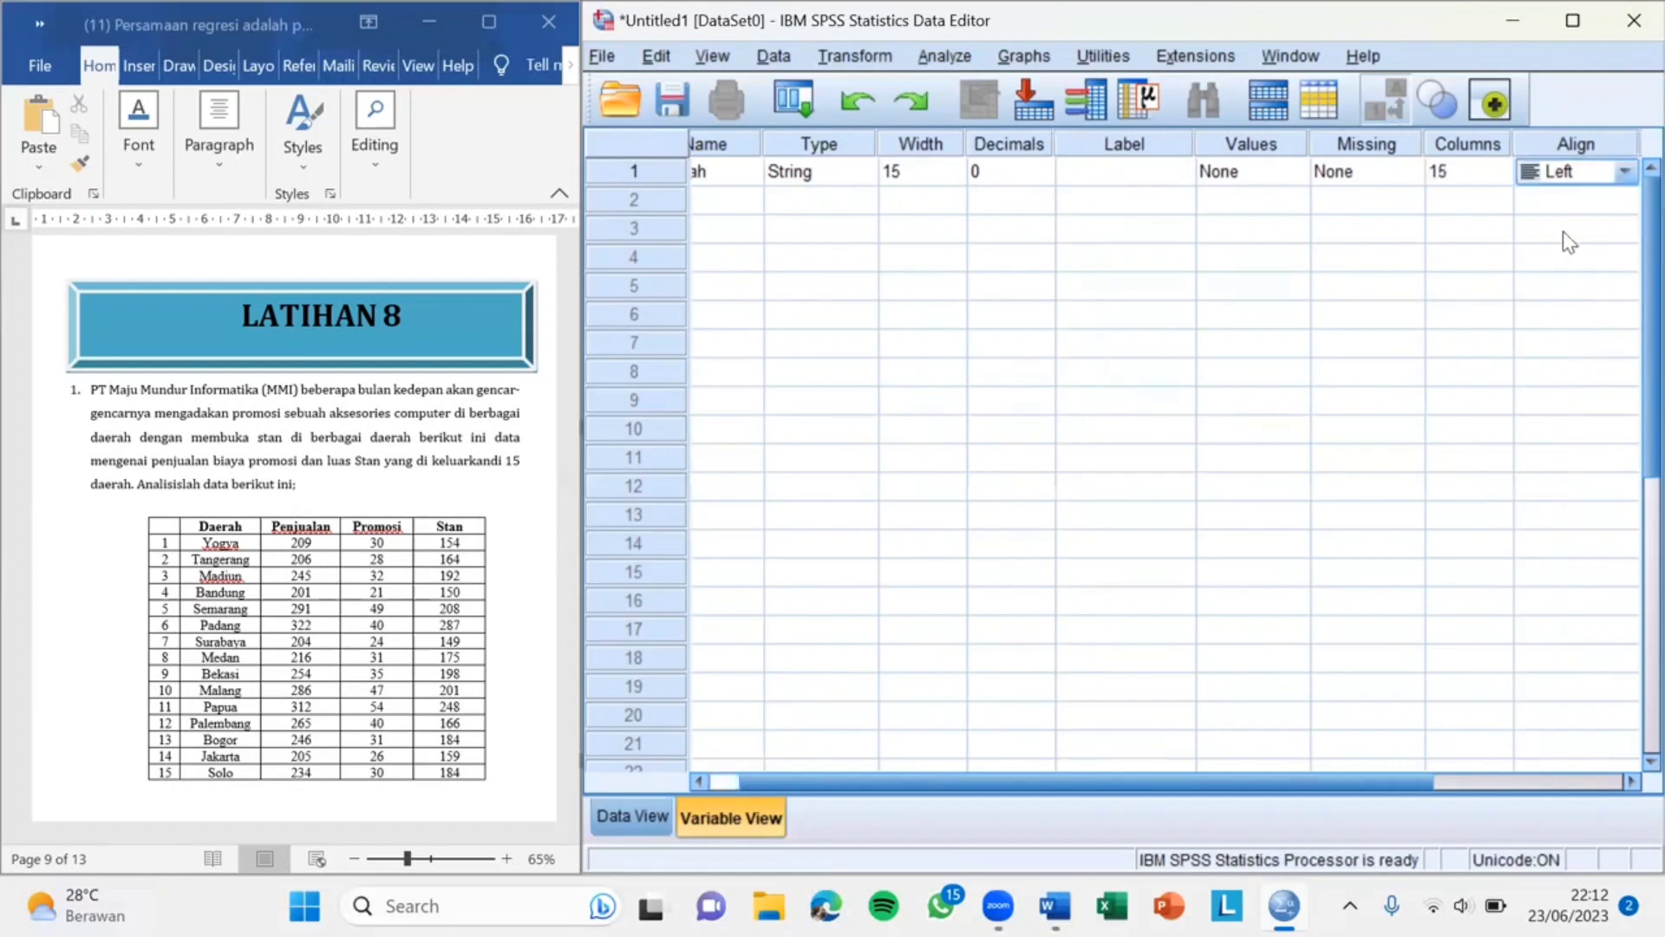
{"action": "left_click_drag", "start_coordinate": [1407, 782], "coordinate": [1506, 783]}
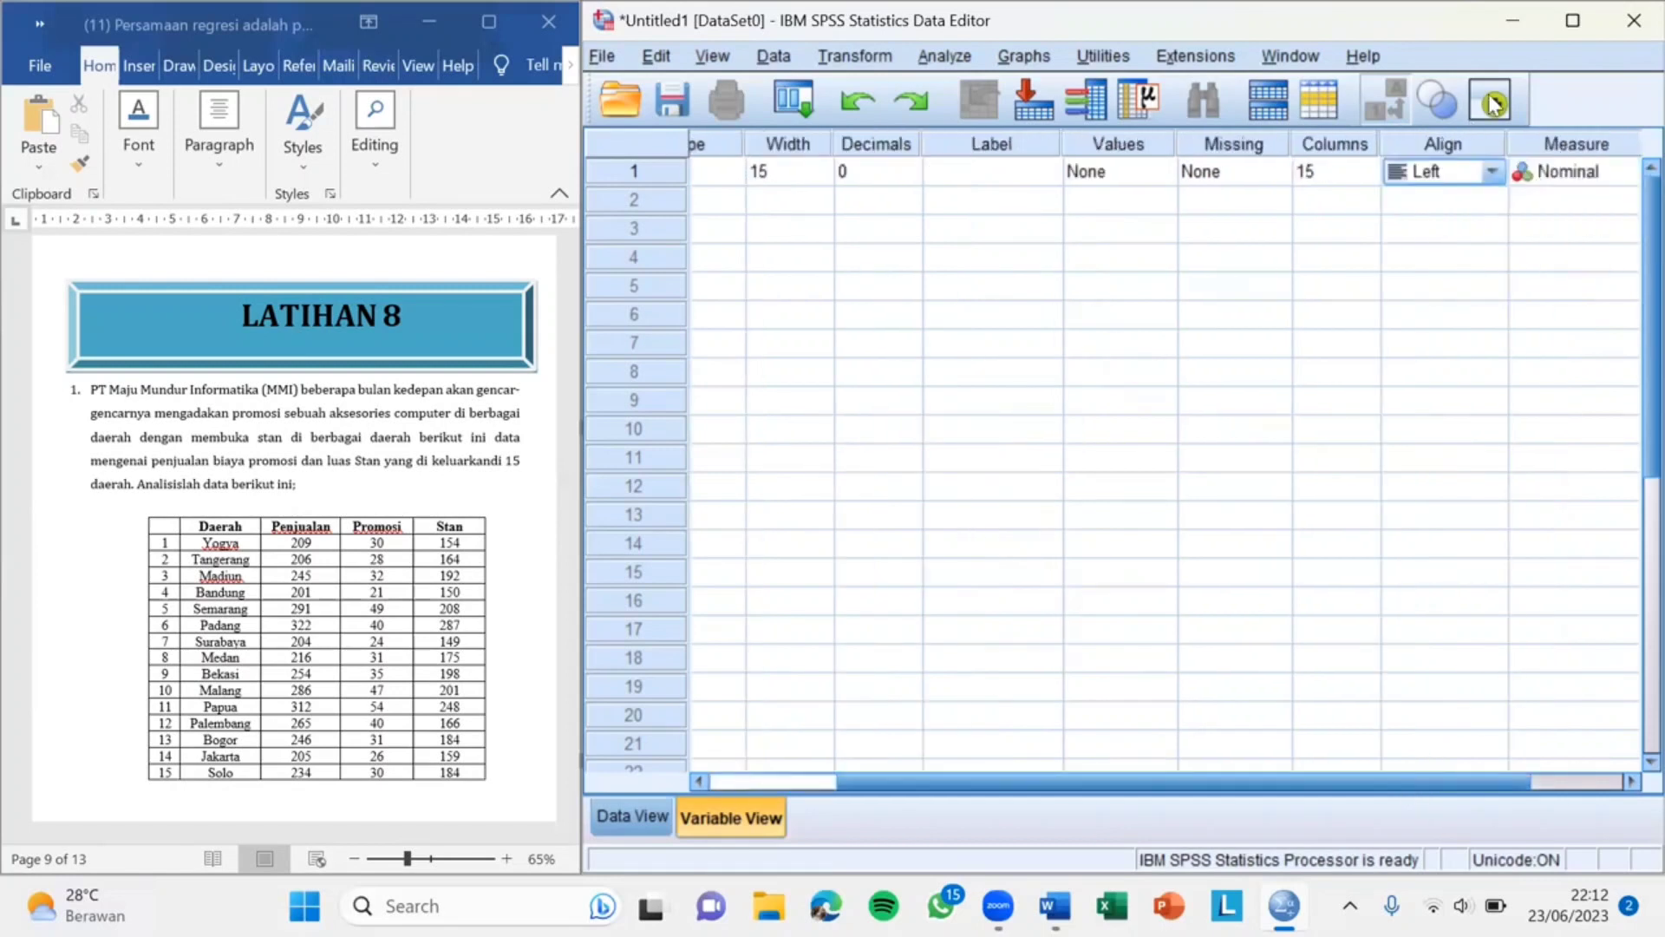
{"action": "left_click", "coordinate": [1550, 176]}
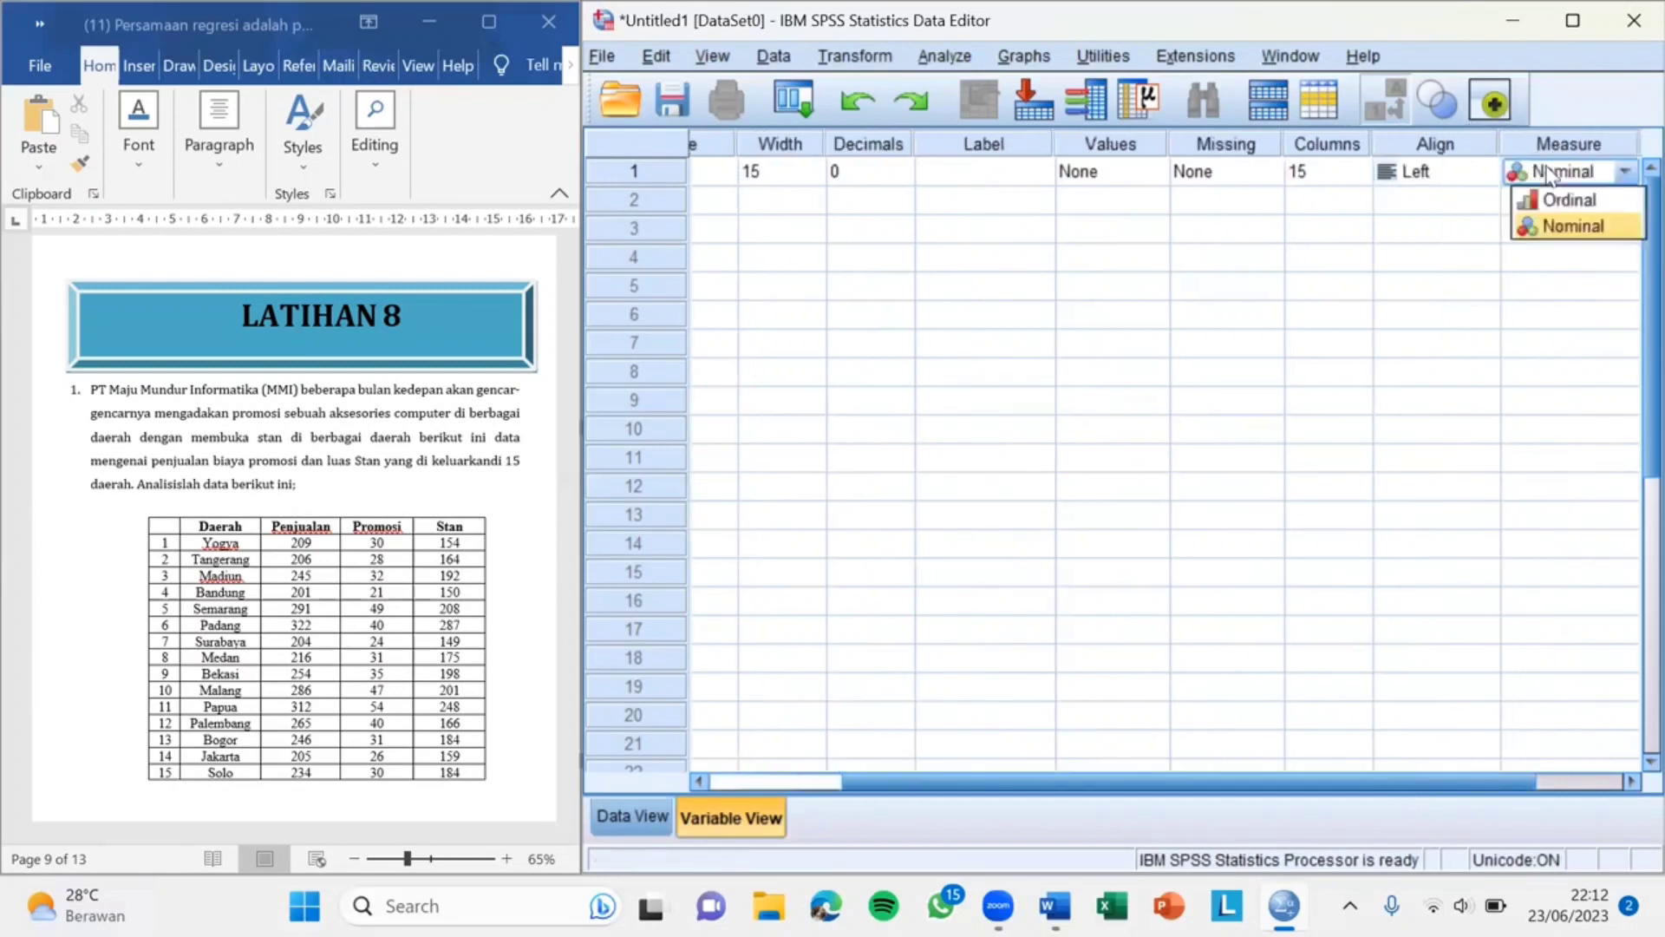
{"action": "left_click", "coordinate": [1552, 227]}
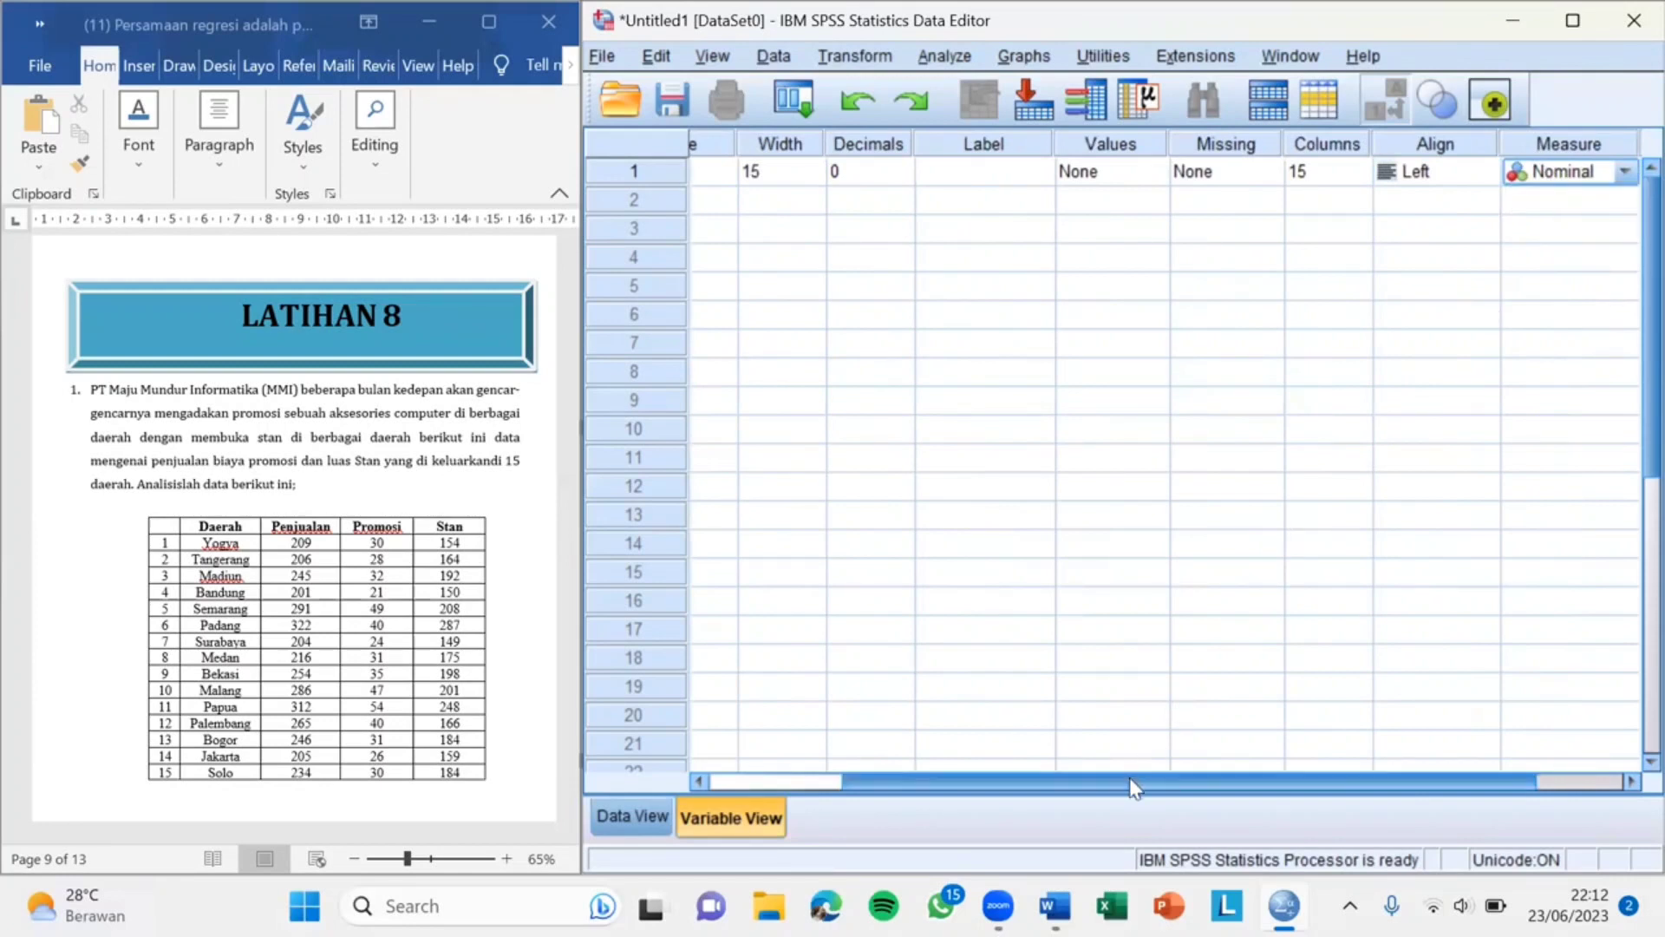
Step: Add a second variable named Penjualan, keeping it numeric, with 0 decimals
{"action": "left_click_drag", "start_coordinate": [1026, 767], "coordinate": [891, 767]}
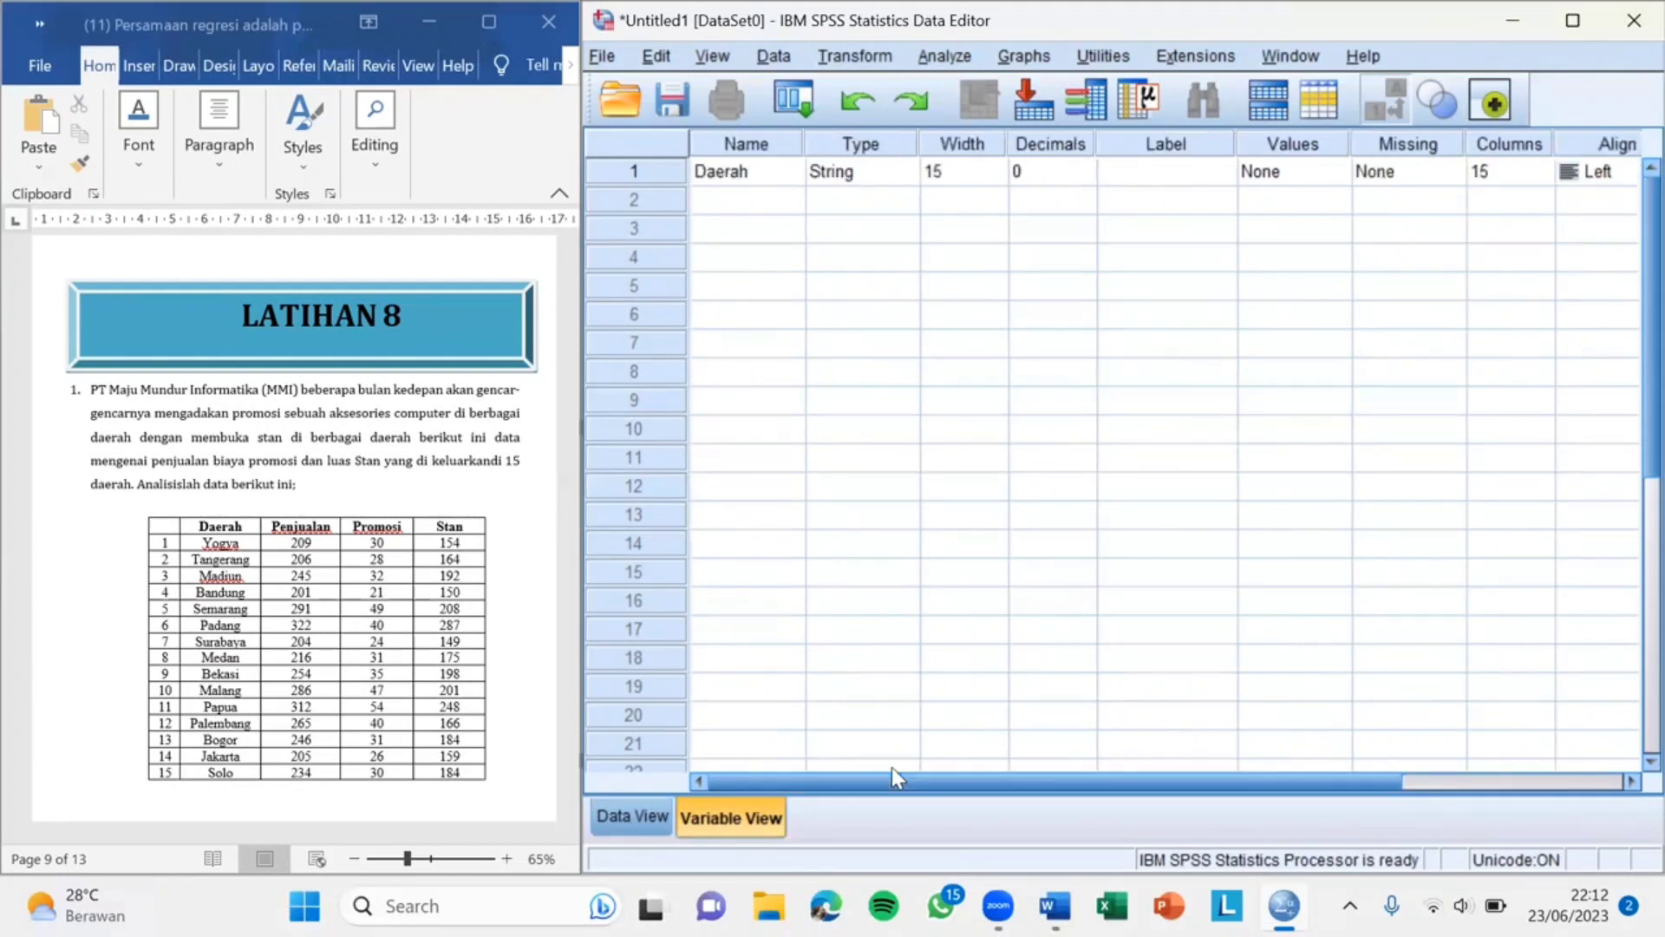
{"action": "left_click", "coordinate": [731, 201]}
{"action": "left_click", "coordinate": [730, 201]}
{"action": "type", "text": "P"}
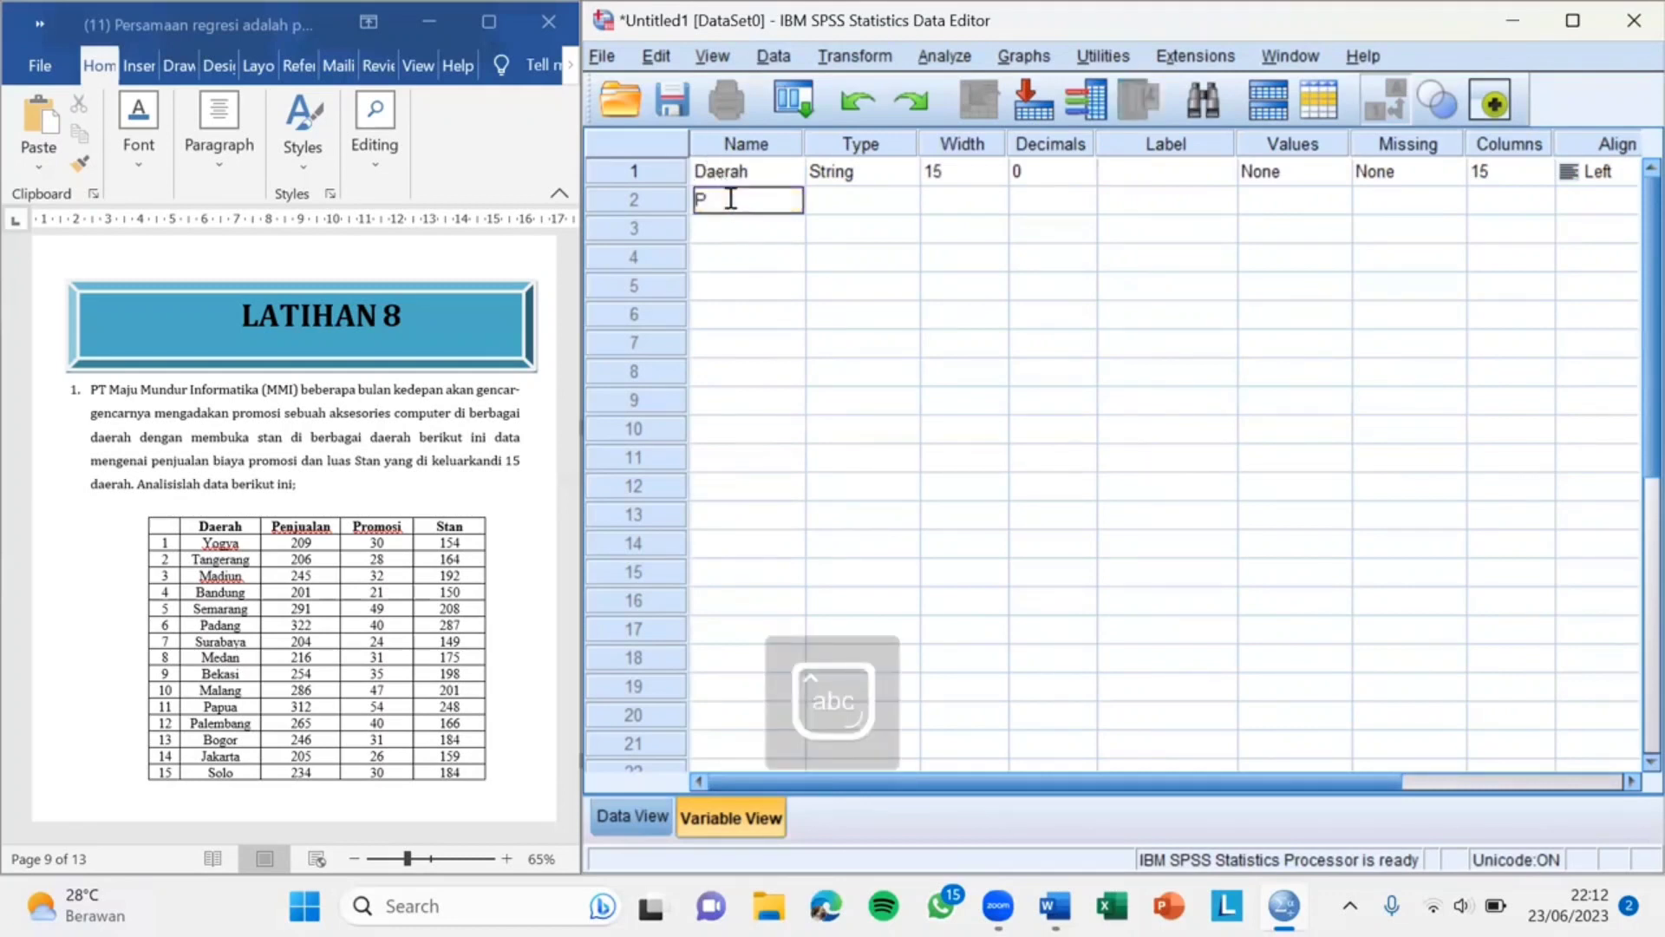
{"action": "type", "text": "enjualan"}
{"action": "key", "text": "Tab"}
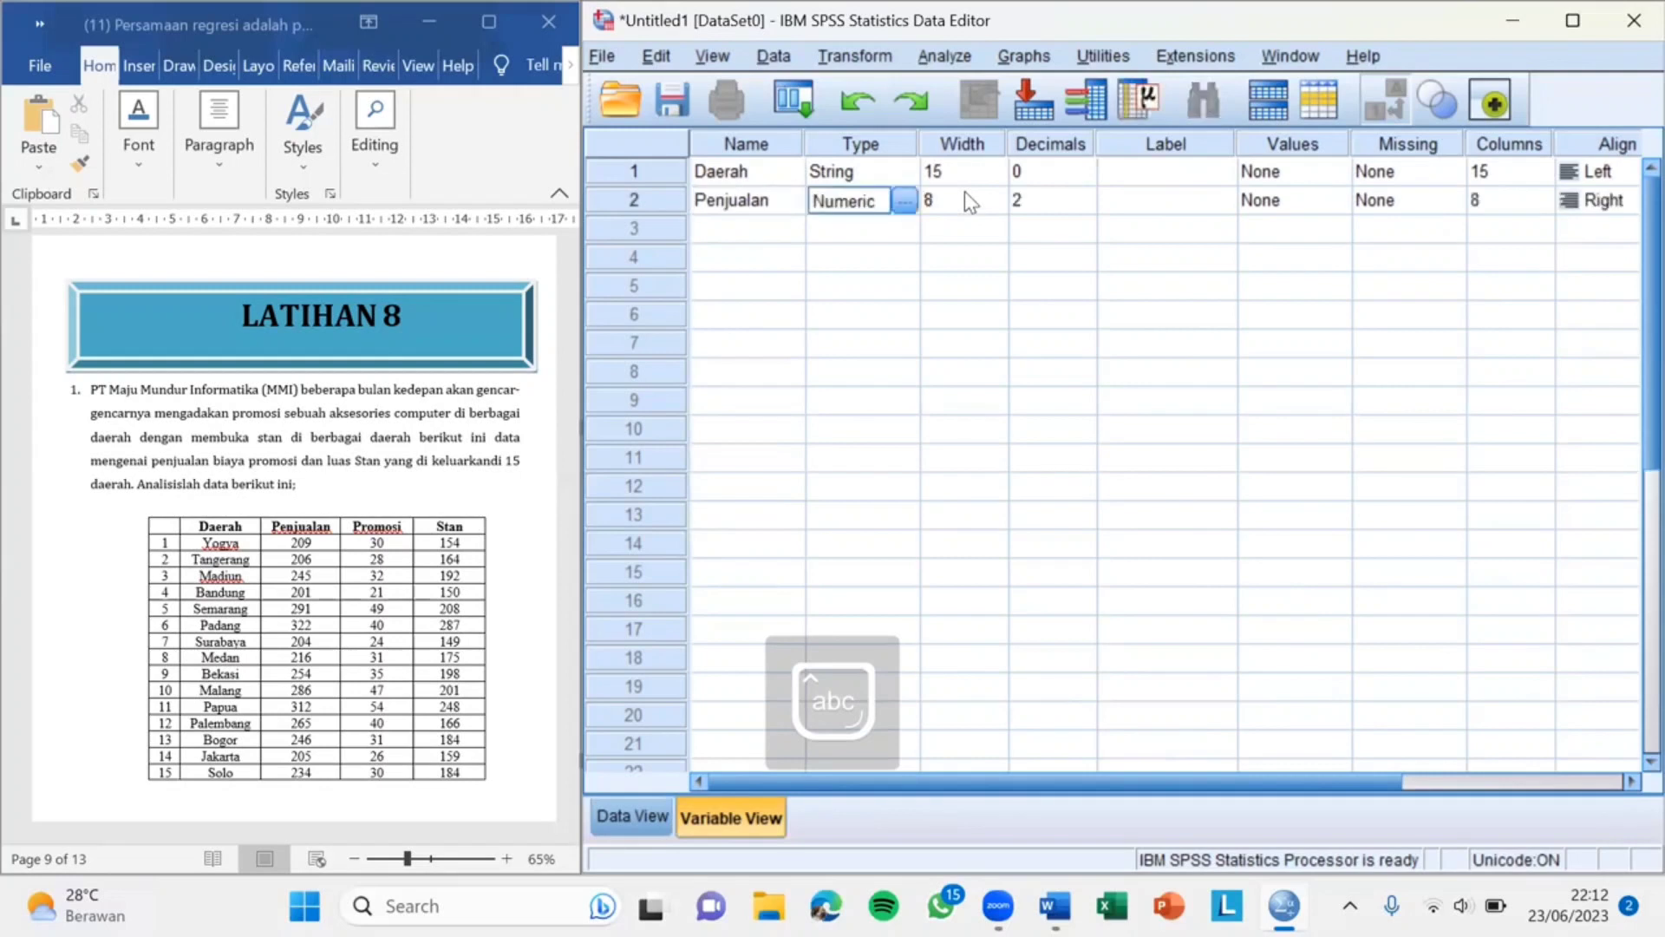
{"action": "left_click", "coordinate": [1030, 200]}
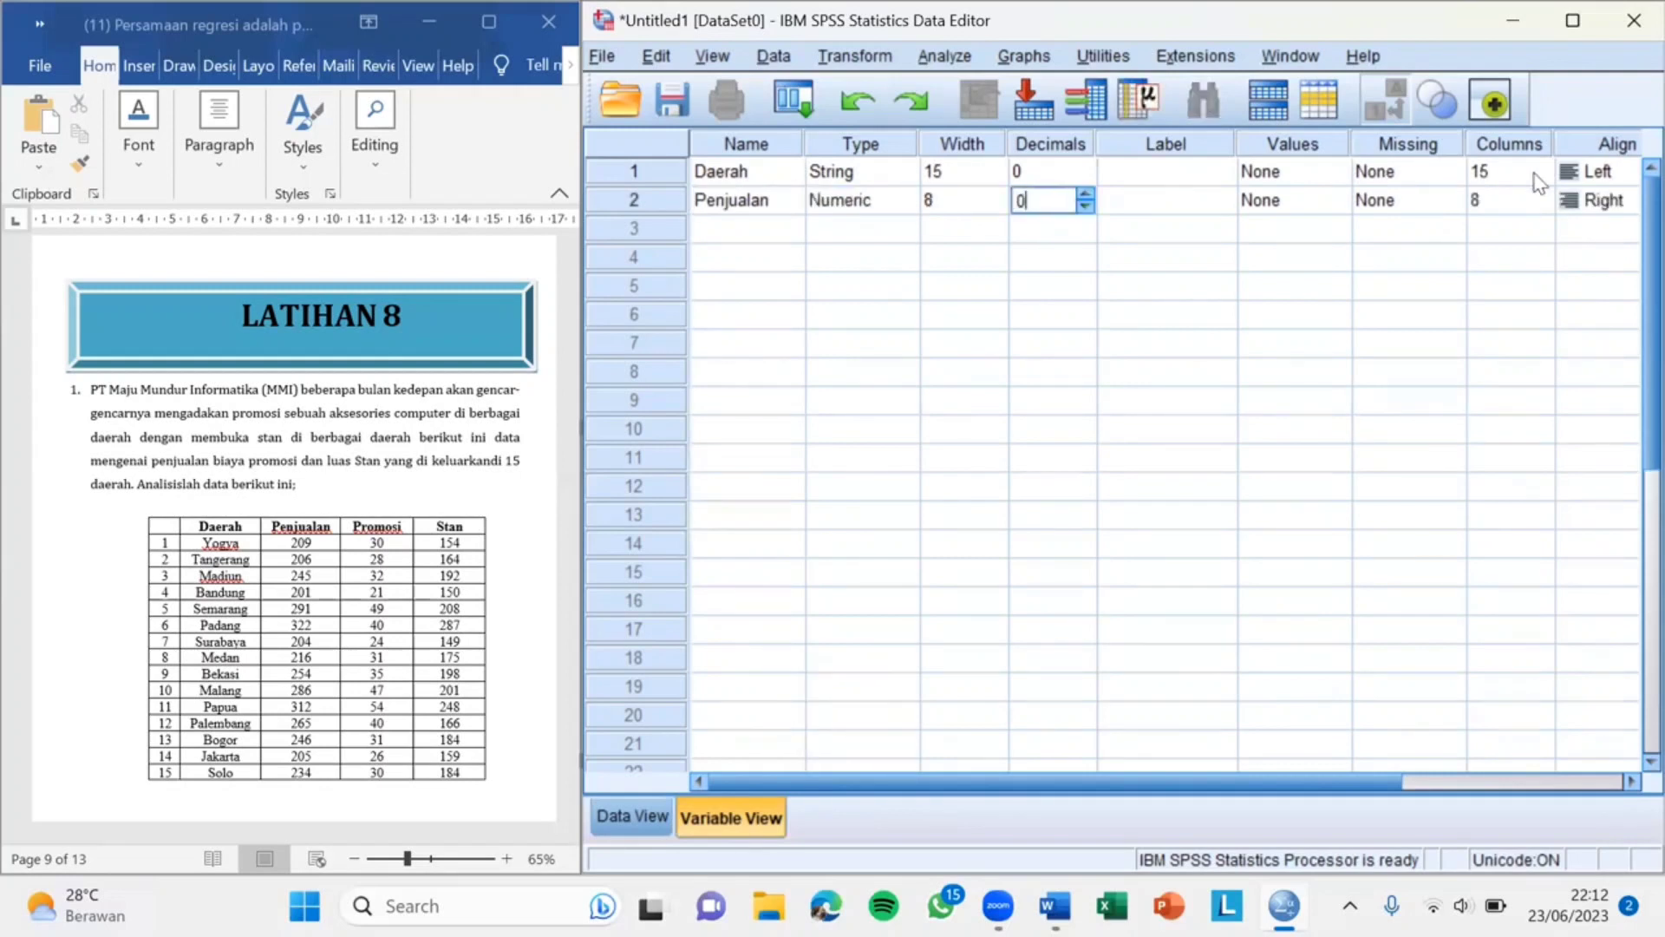
Step: Set the Penjualan variable's alignment to Left and its measurement level to Scale
{"action": "left_click", "coordinate": [1565, 205]}
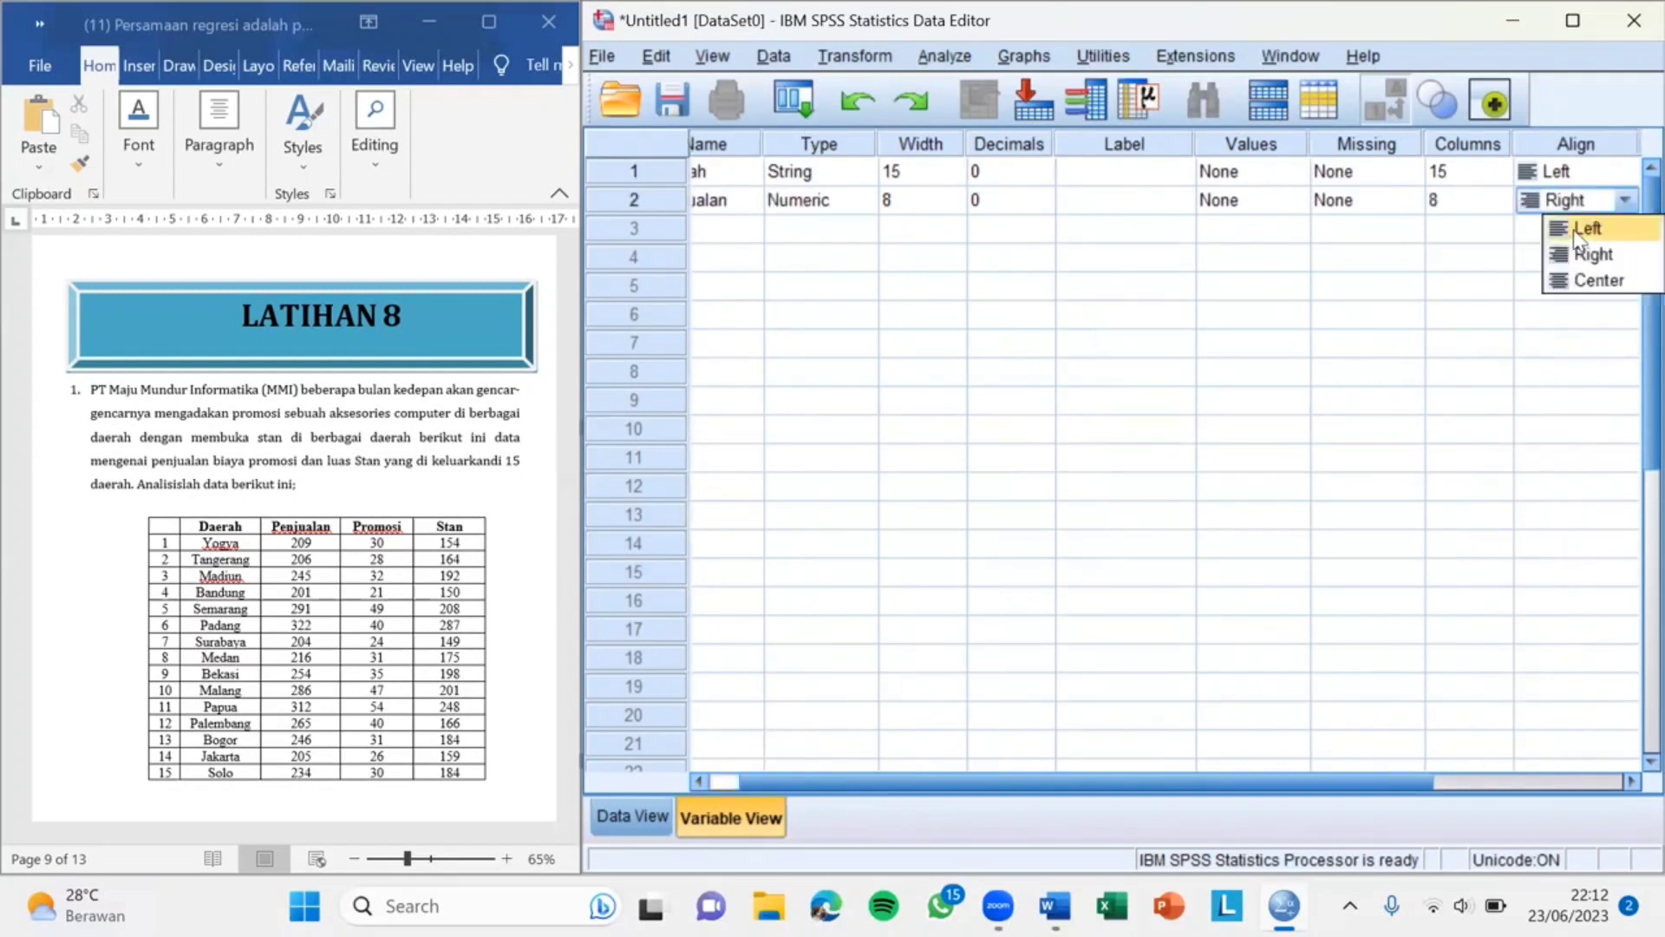
{"action": "left_click", "coordinate": [1579, 227]}
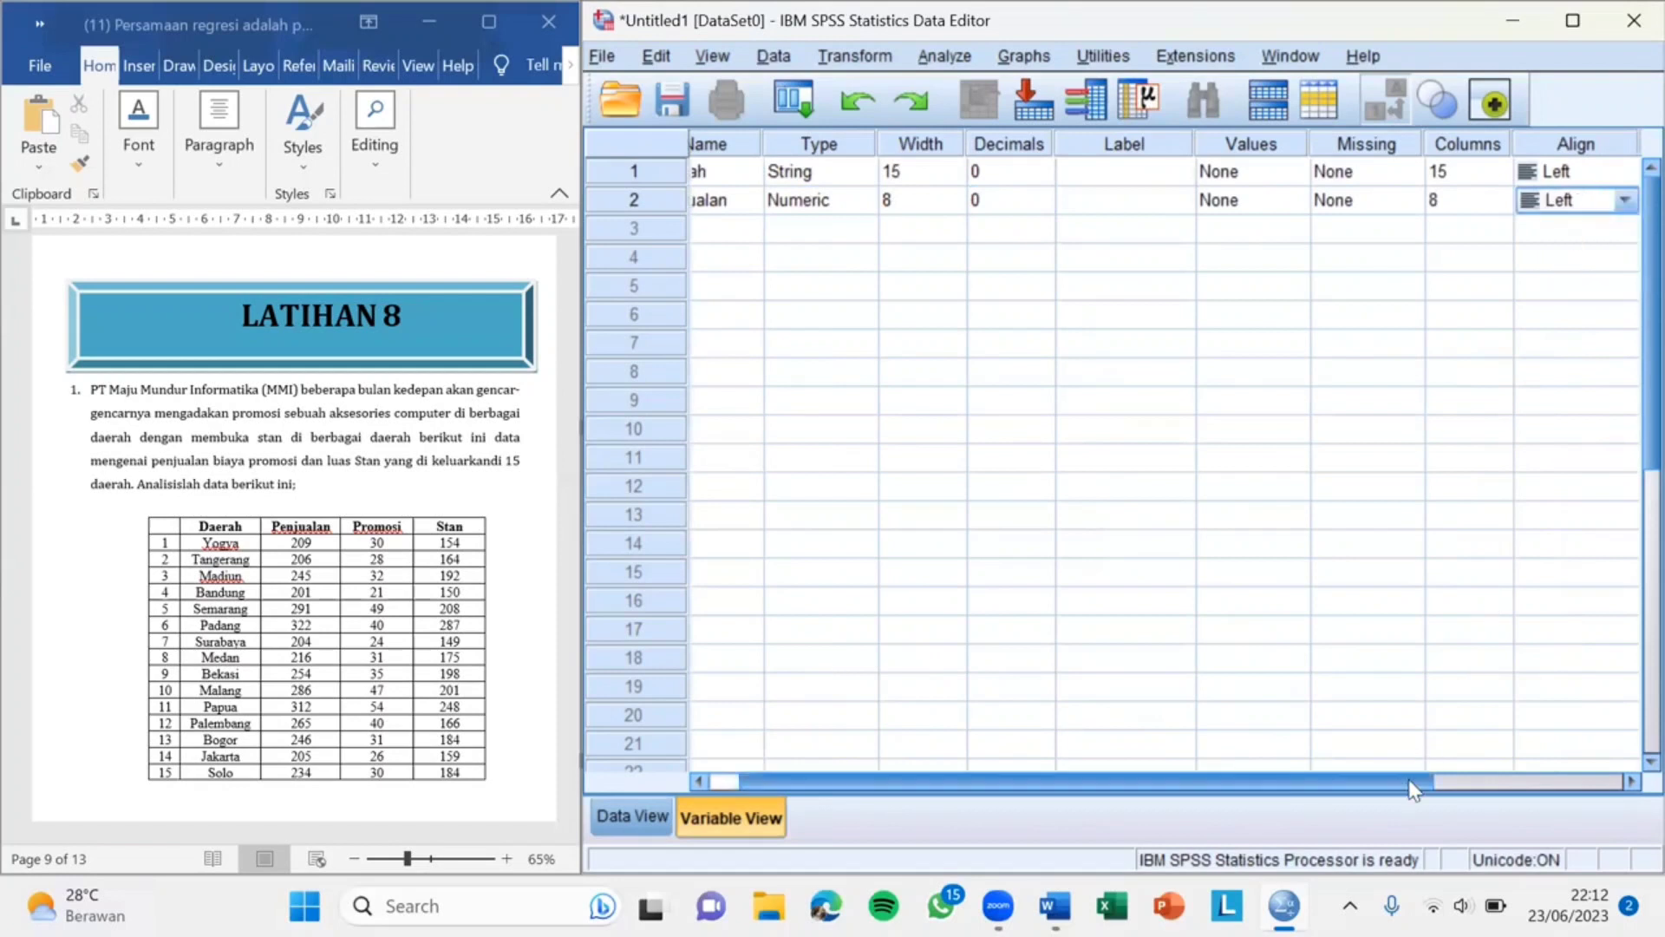
{"action": "left_click_drag", "start_coordinate": [1414, 790], "coordinate": [1477, 781]}
{"action": "left_click", "coordinate": [1616, 208]}
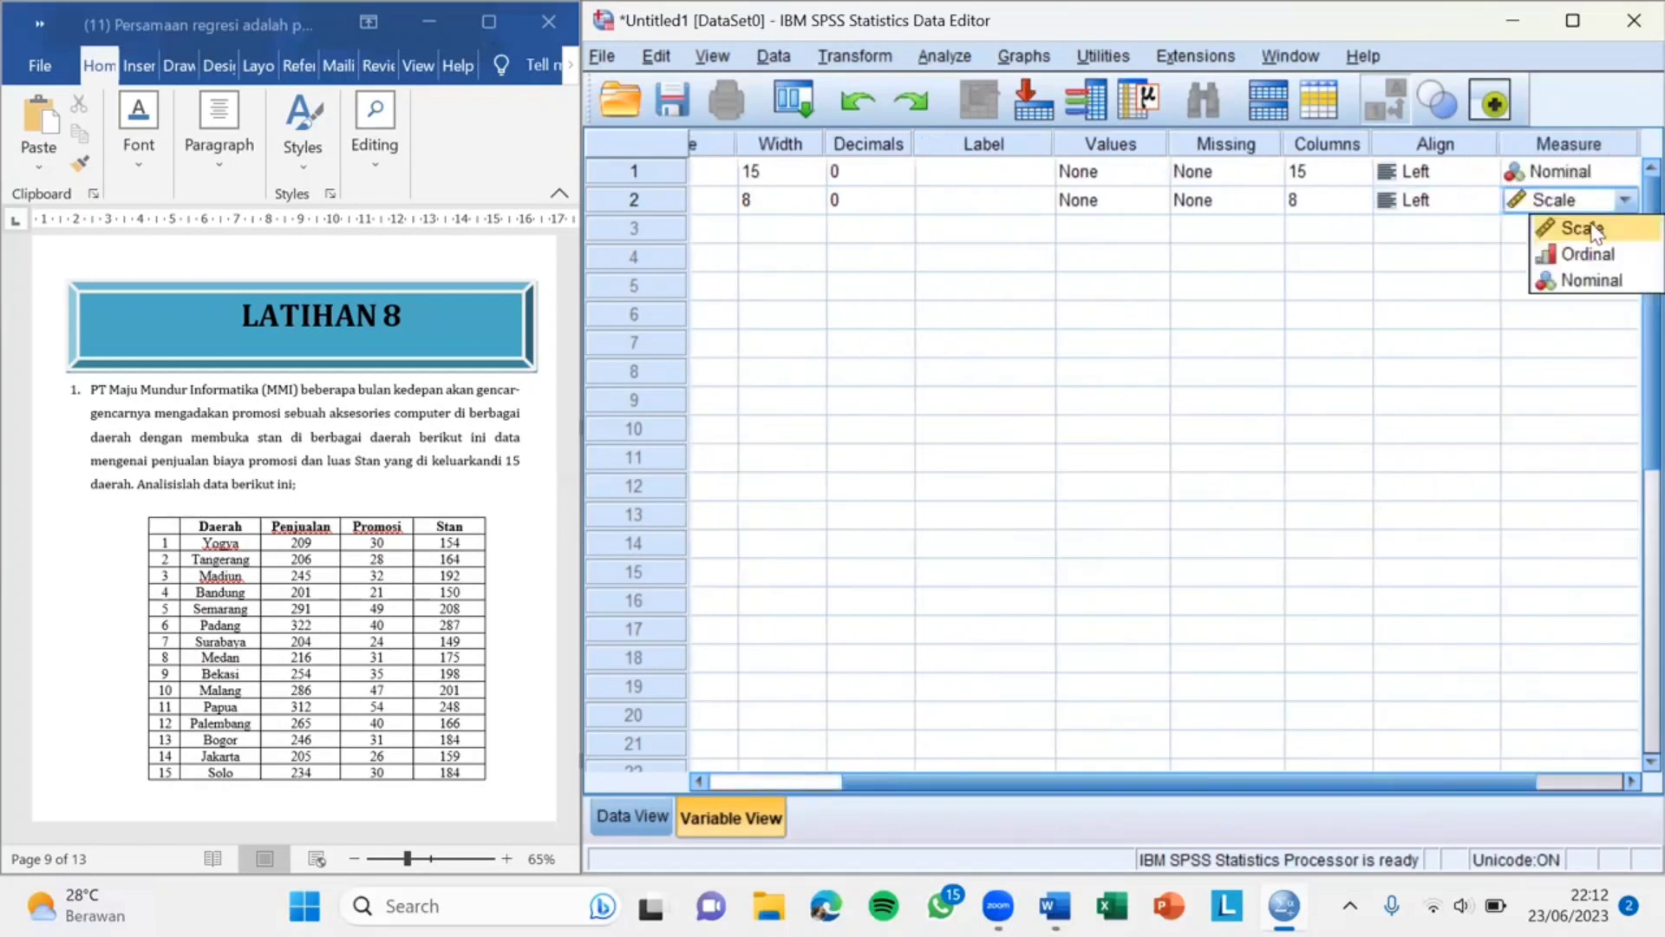
{"action": "left_click", "coordinate": [1589, 225]}
Step: Add a third variable named Promosi, keeping it numeric, with 0 decimals
{"action": "left_click_drag", "start_coordinate": [1328, 779], "coordinate": [954, 789]}
{"action": "double_click", "coordinate": [767, 228]}
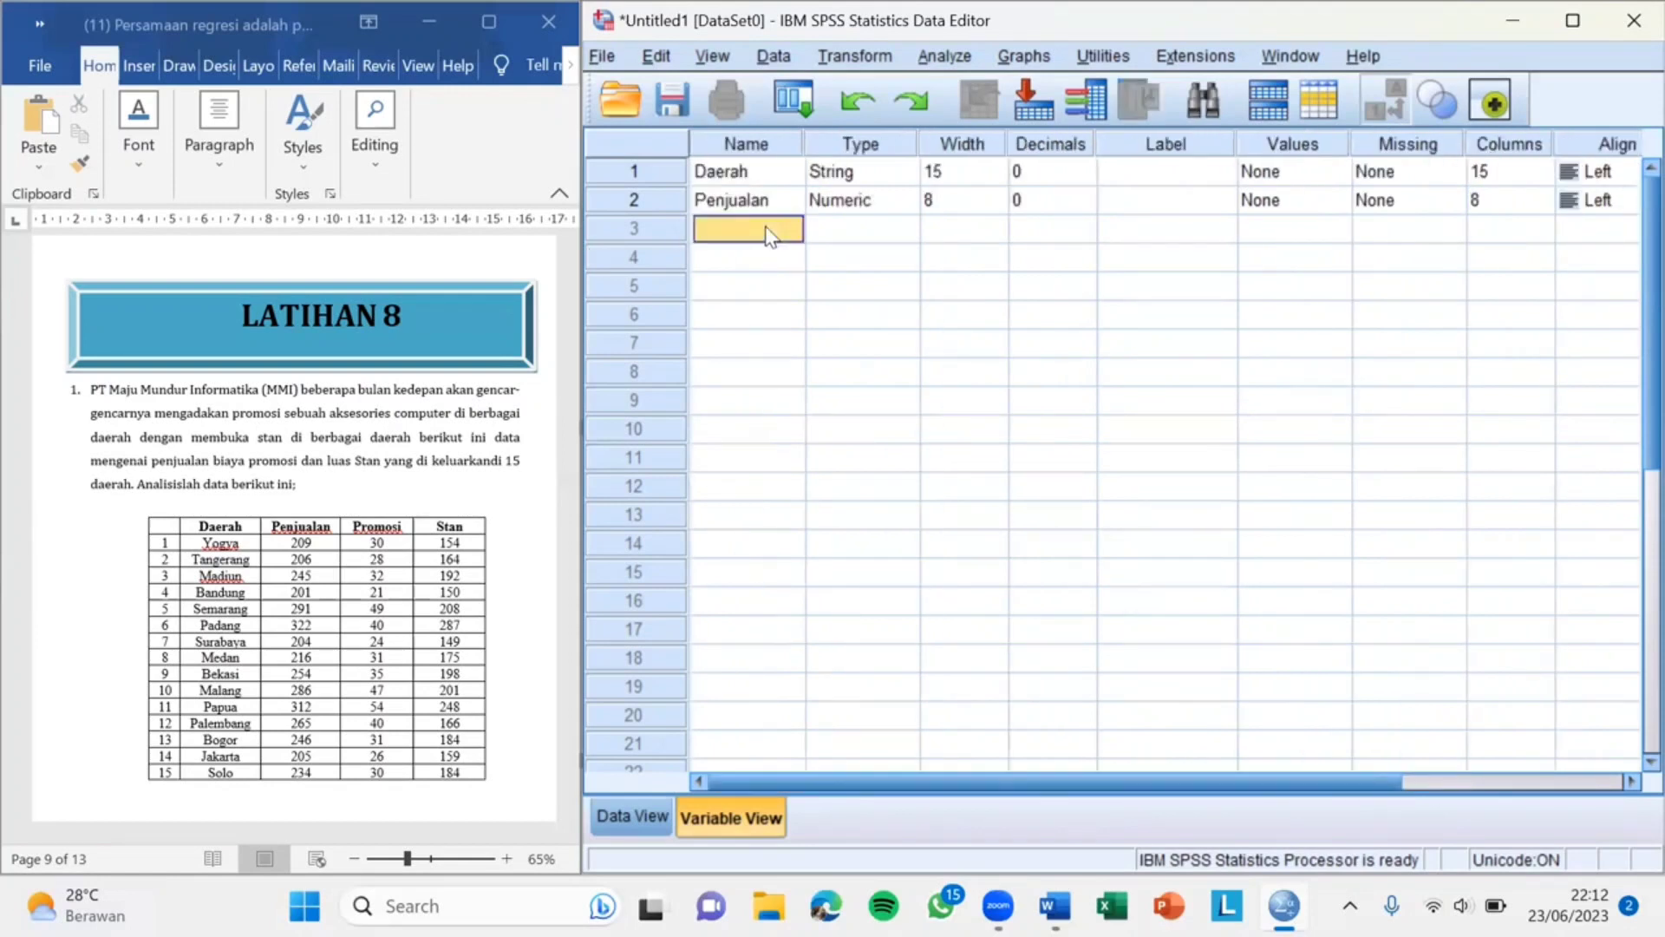
{"action": "key", "text": "Caps_Lock"}
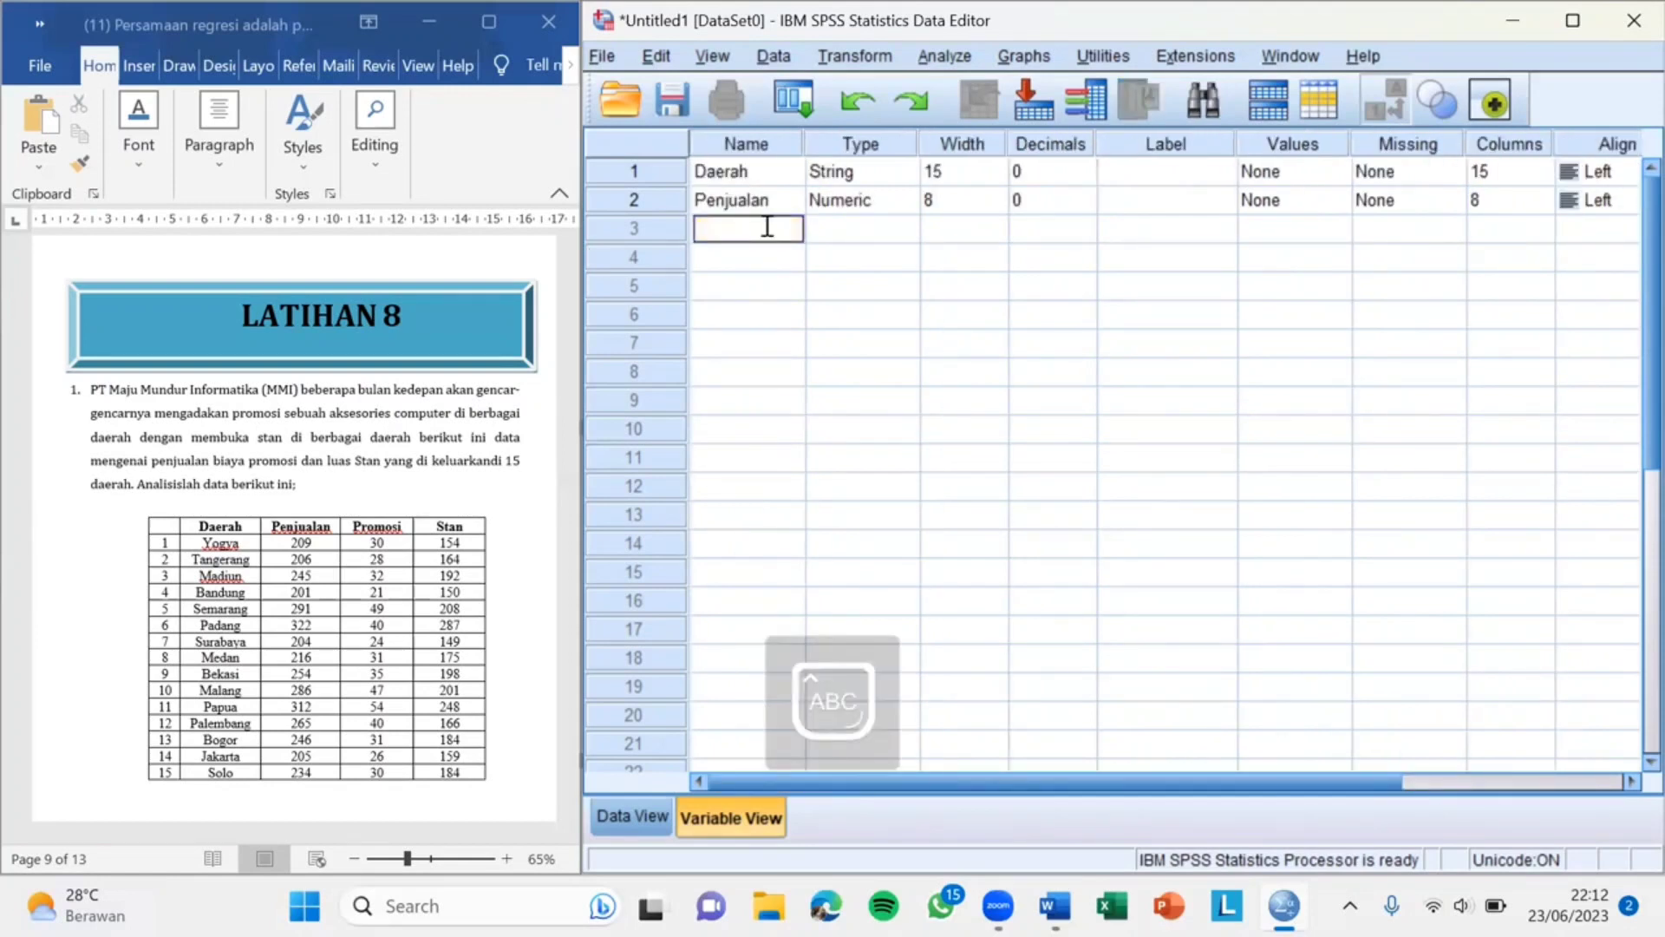
{"action": "type", "text": "P"}
{"action": "key", "text": "Caps_Lock"}
{"action": "type", "text": "romosi"}
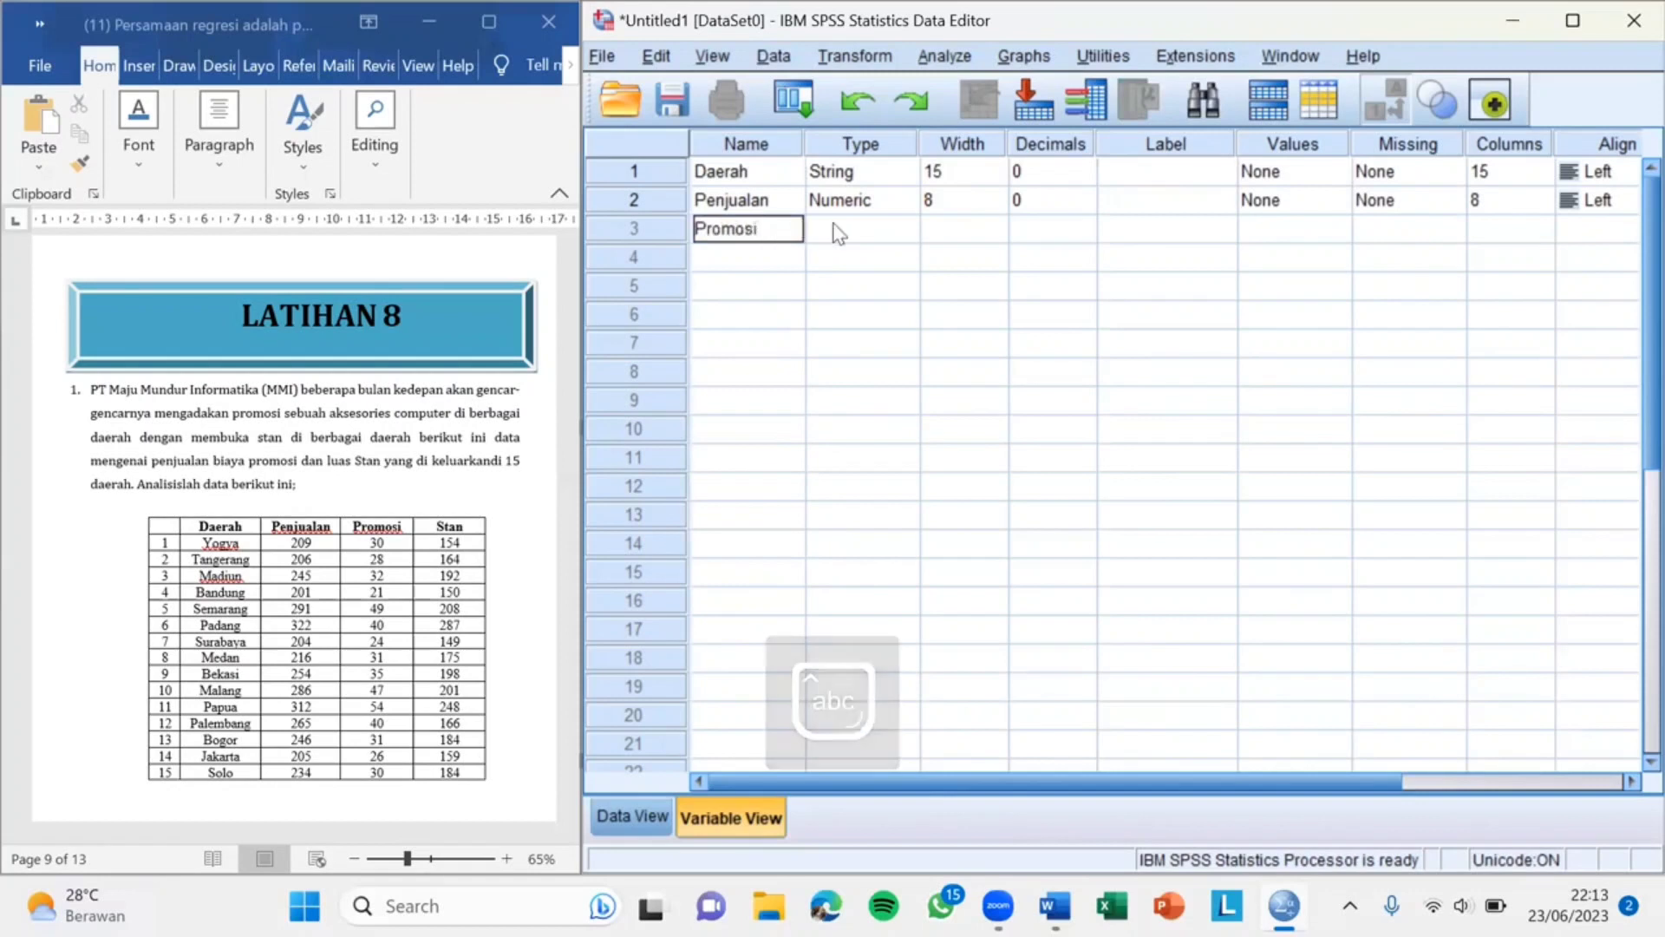
{"action": "left_click", "coordinate": [862, 231]}
{"action": "left_click", "coordinate": [1018, 231]}
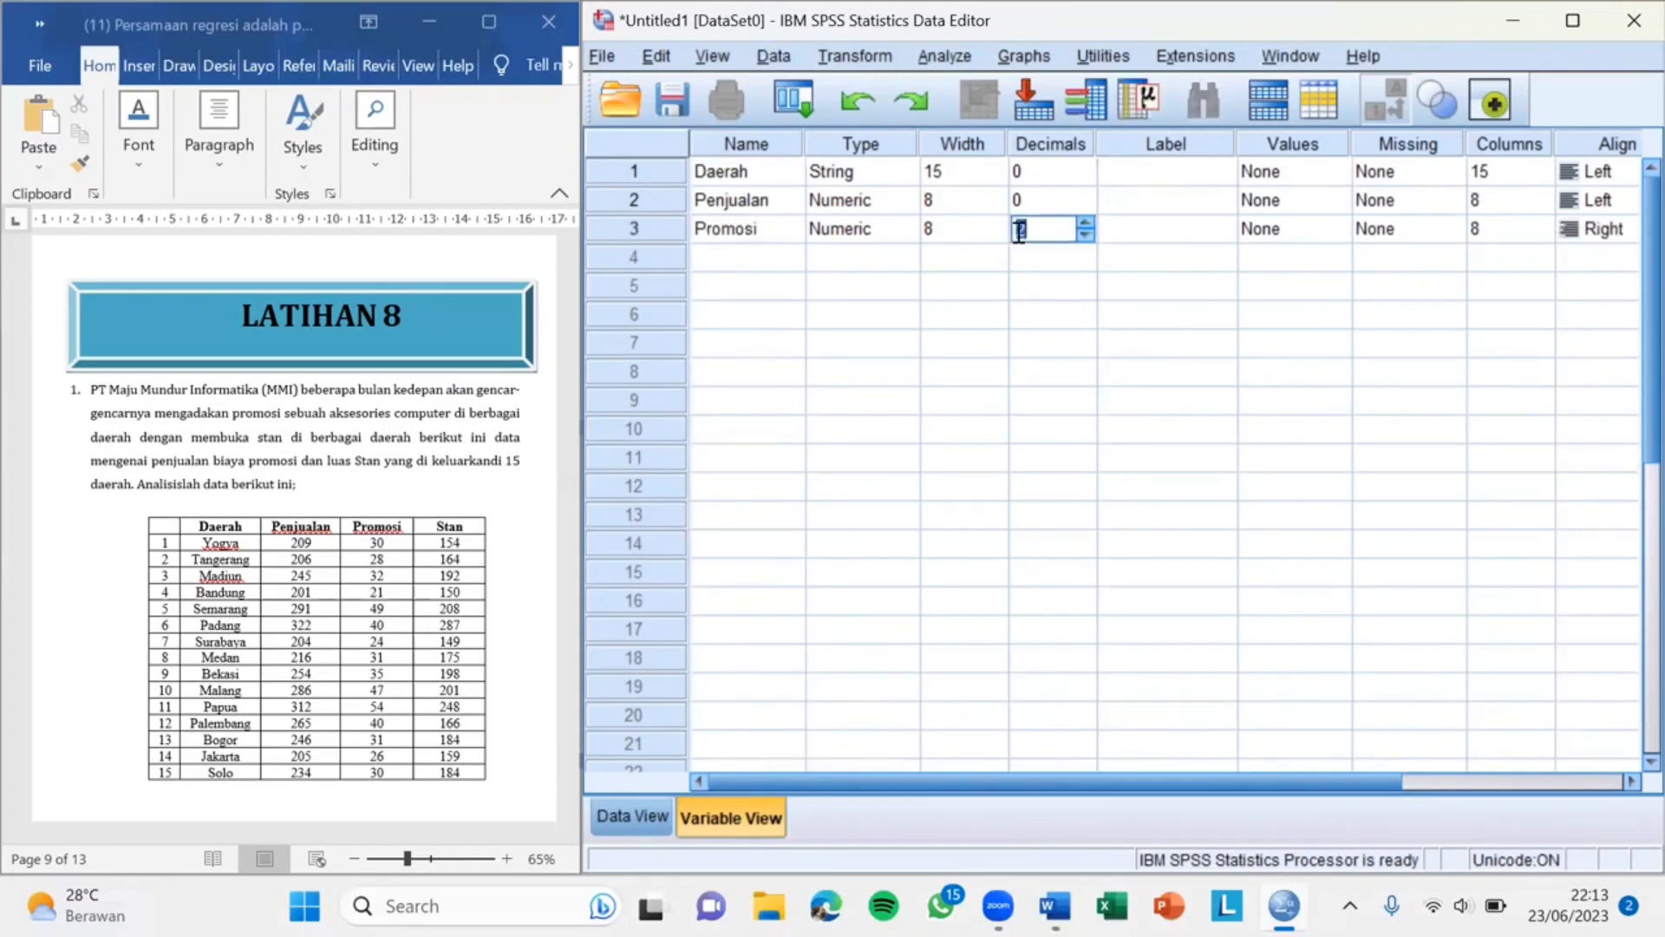
{"action": "type", "text": "0"}
Step: Set the Promosi variable's alignment to Left and its measurement level to Scale
{"action": "left_click", "coordinate": [1569, 231]}
{"action": "left_click", "coordinate": [1584, 259]}
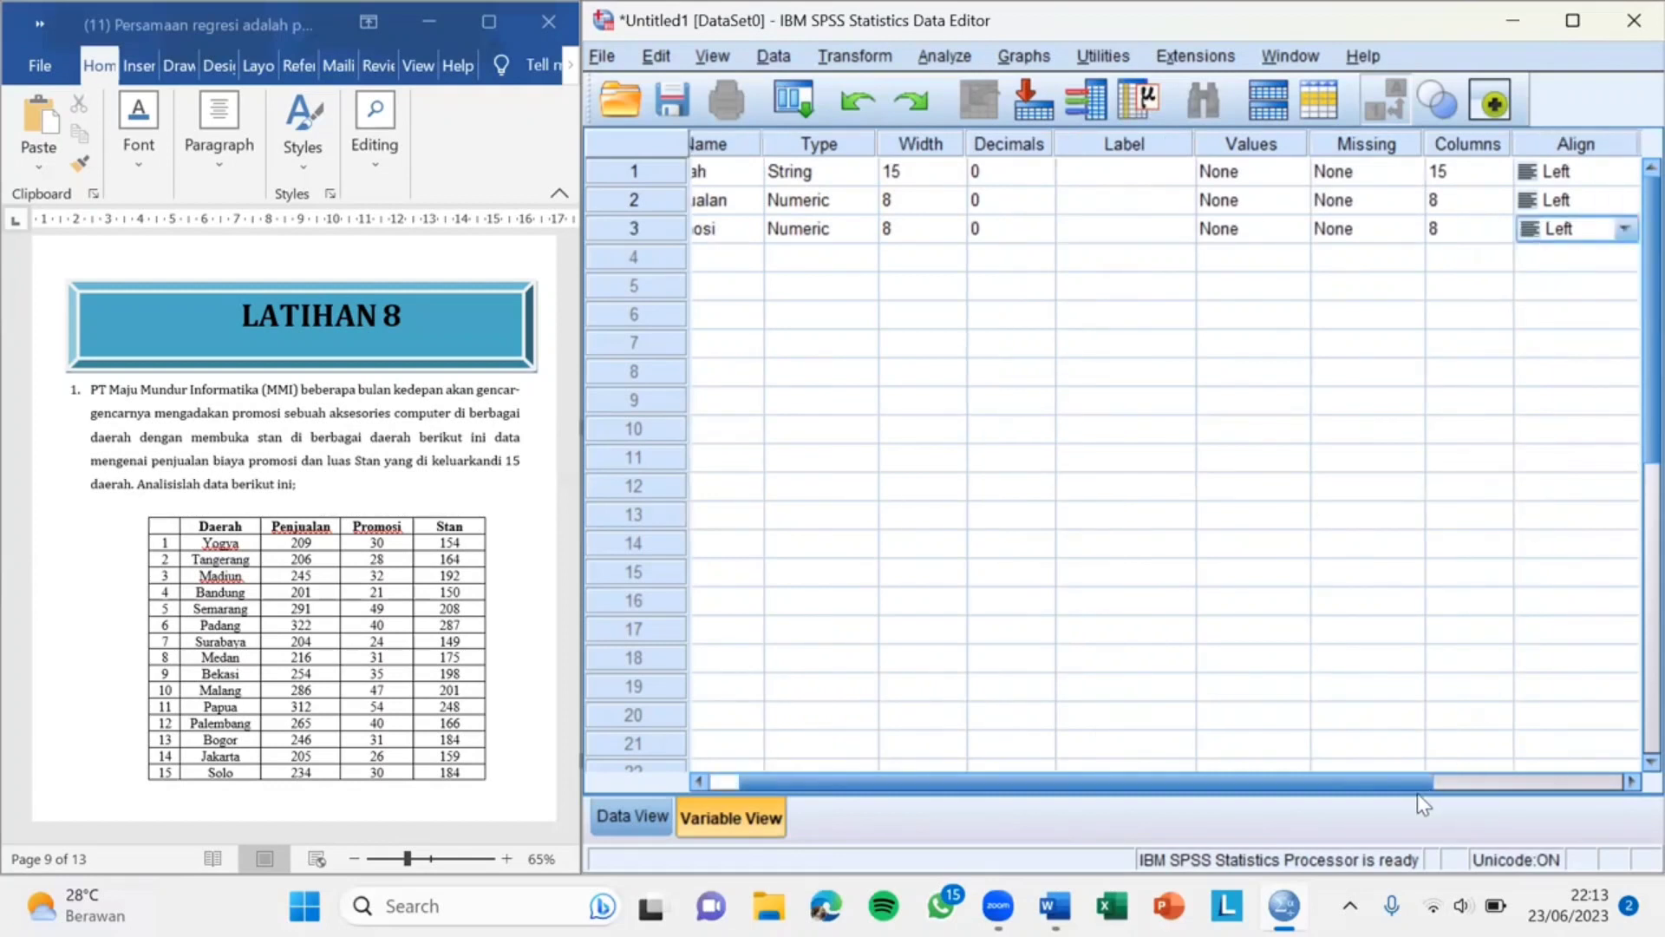
{"action": "left_click", "coordinate": [1531, 776]}
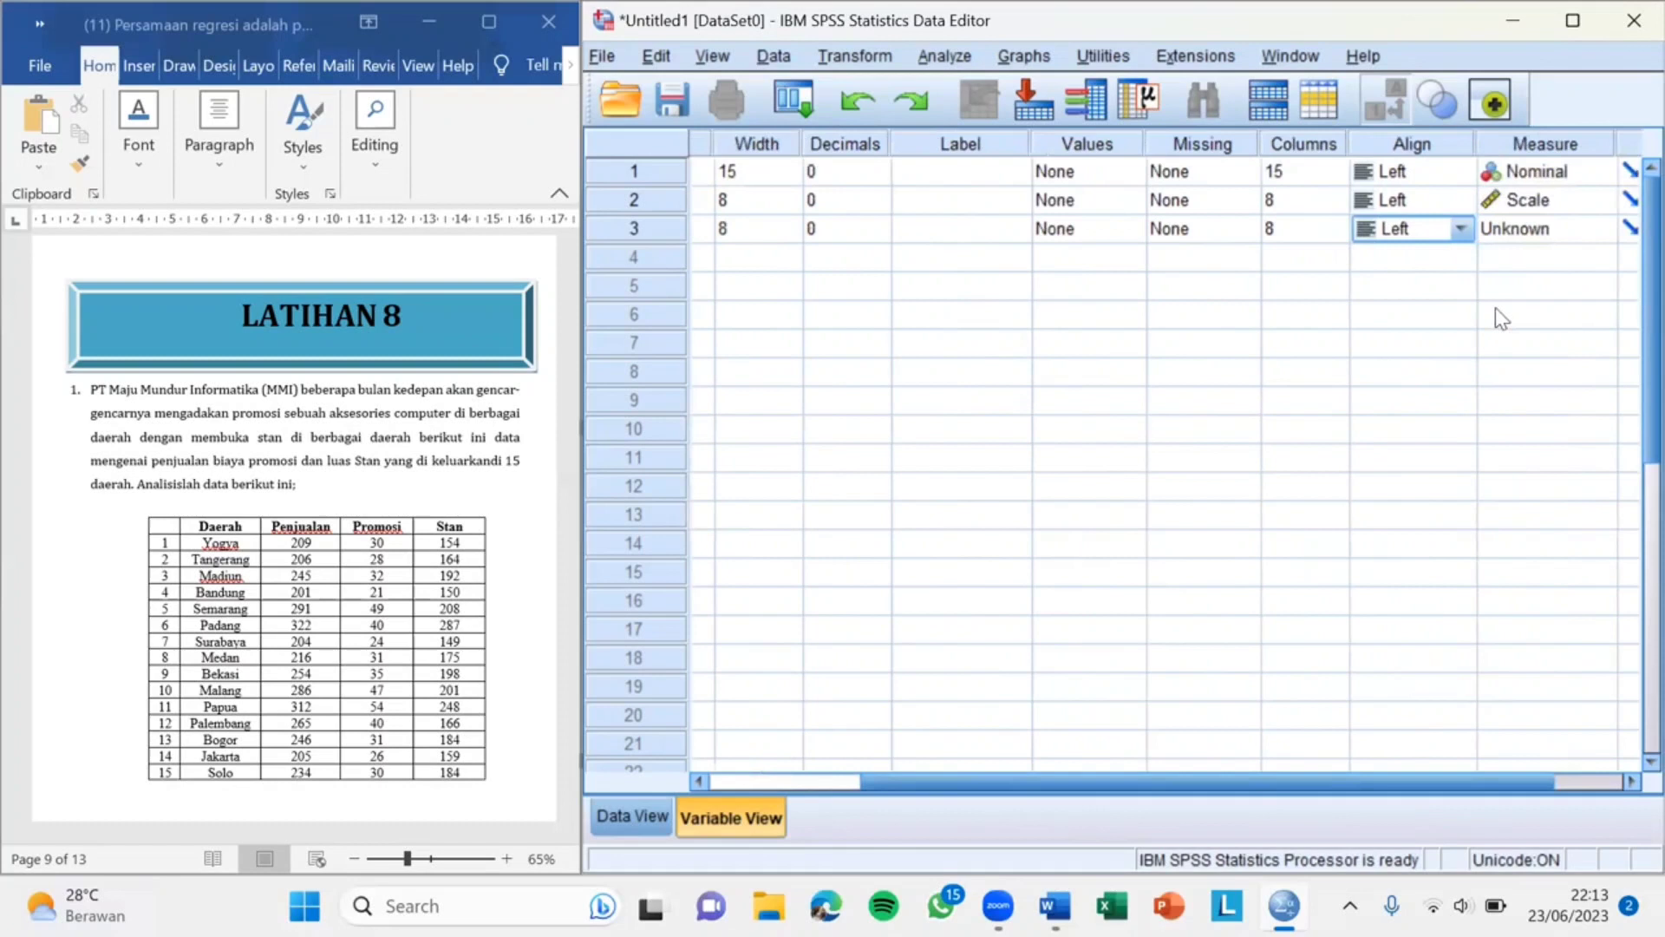
{"action": "left_click", "coordinate": [1542, 231]}
{"action": "left_click", "coordinate": [1539, 253]}
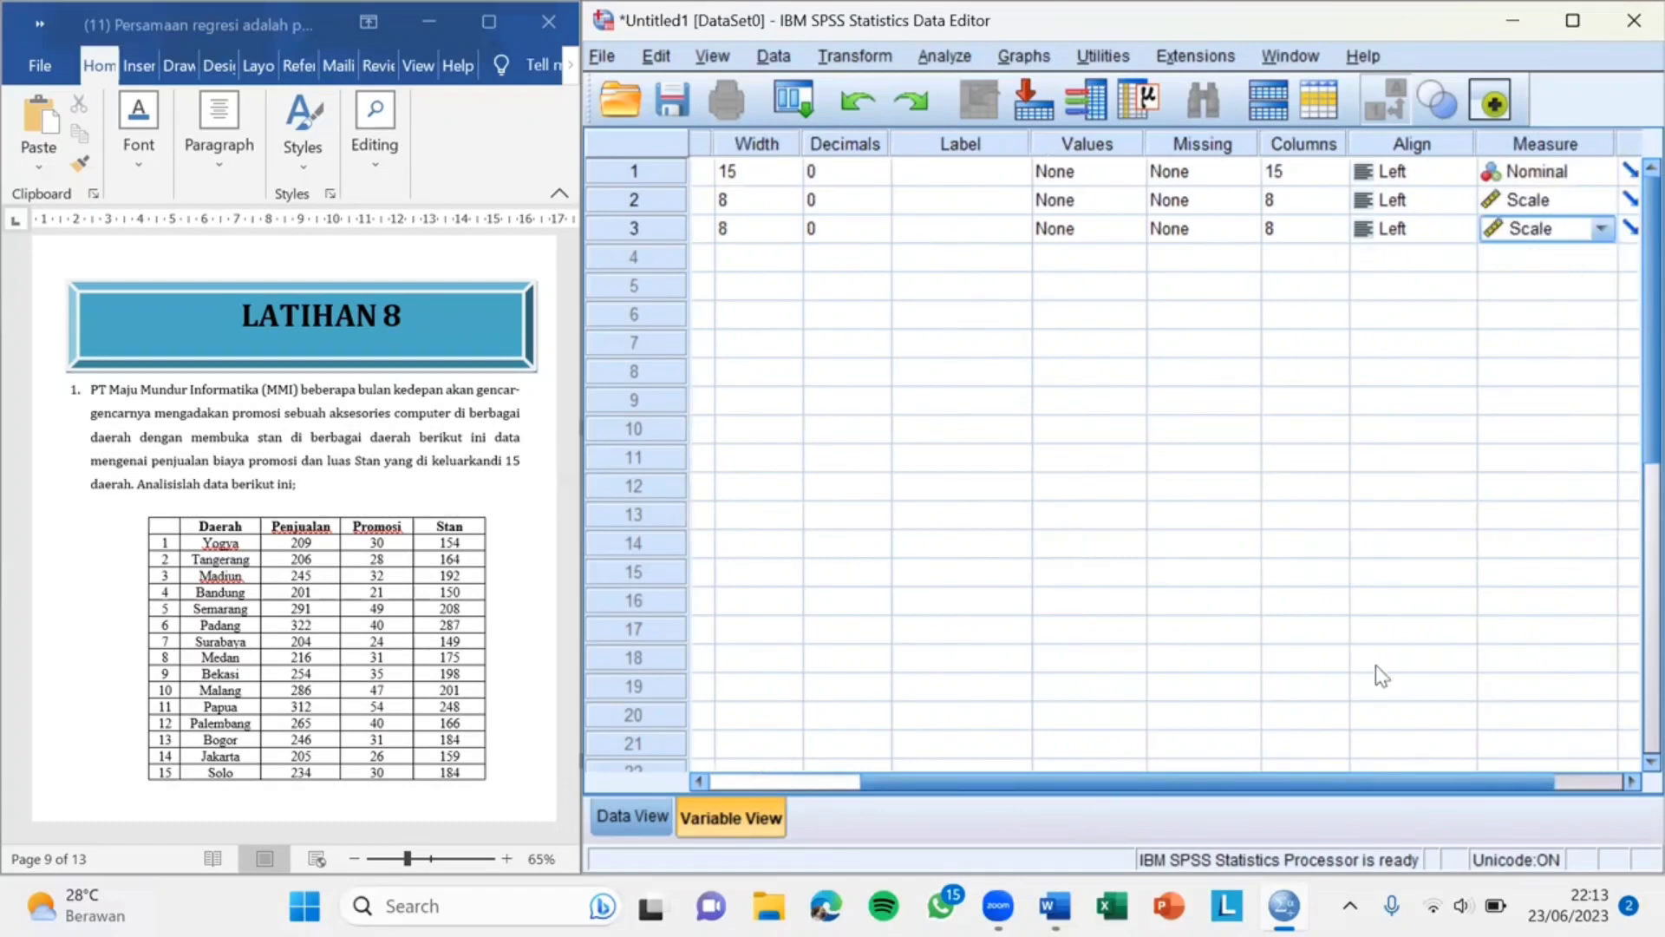
Step: Add a fourth variable named Stan, keeping it numeric, with 0 decimals
{"action": "left_click_drag", "start_coordinate": [1318, 779], "coordinate": [1119, 776]}
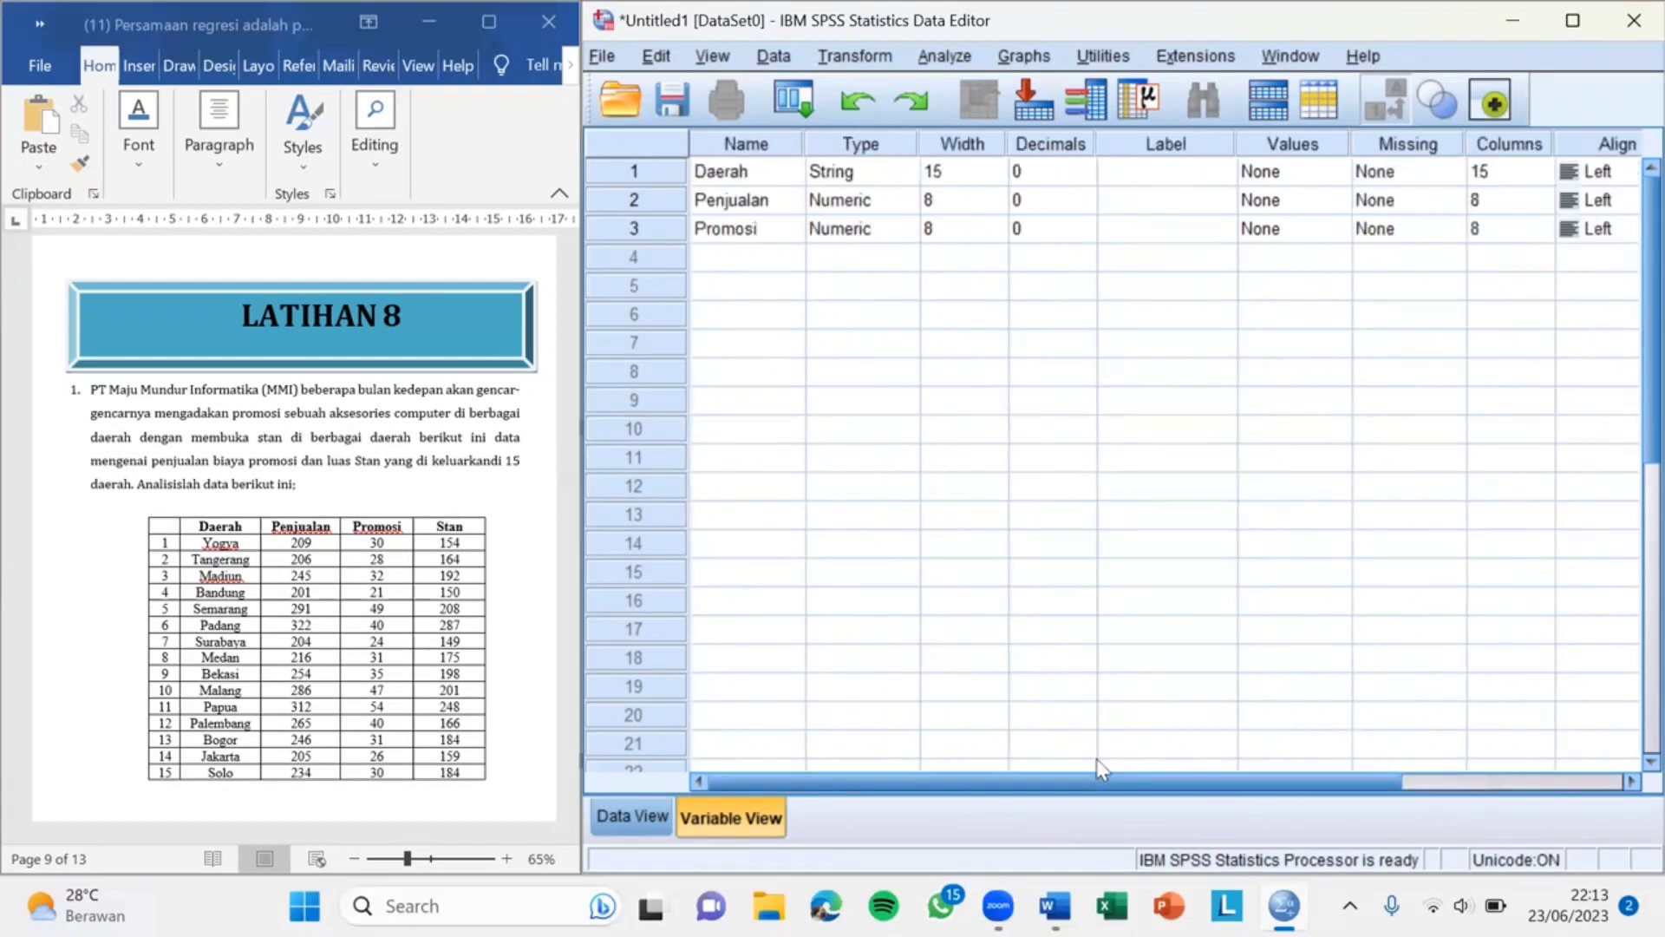
{"action": "left_click", "coordinate": [748, 260]}
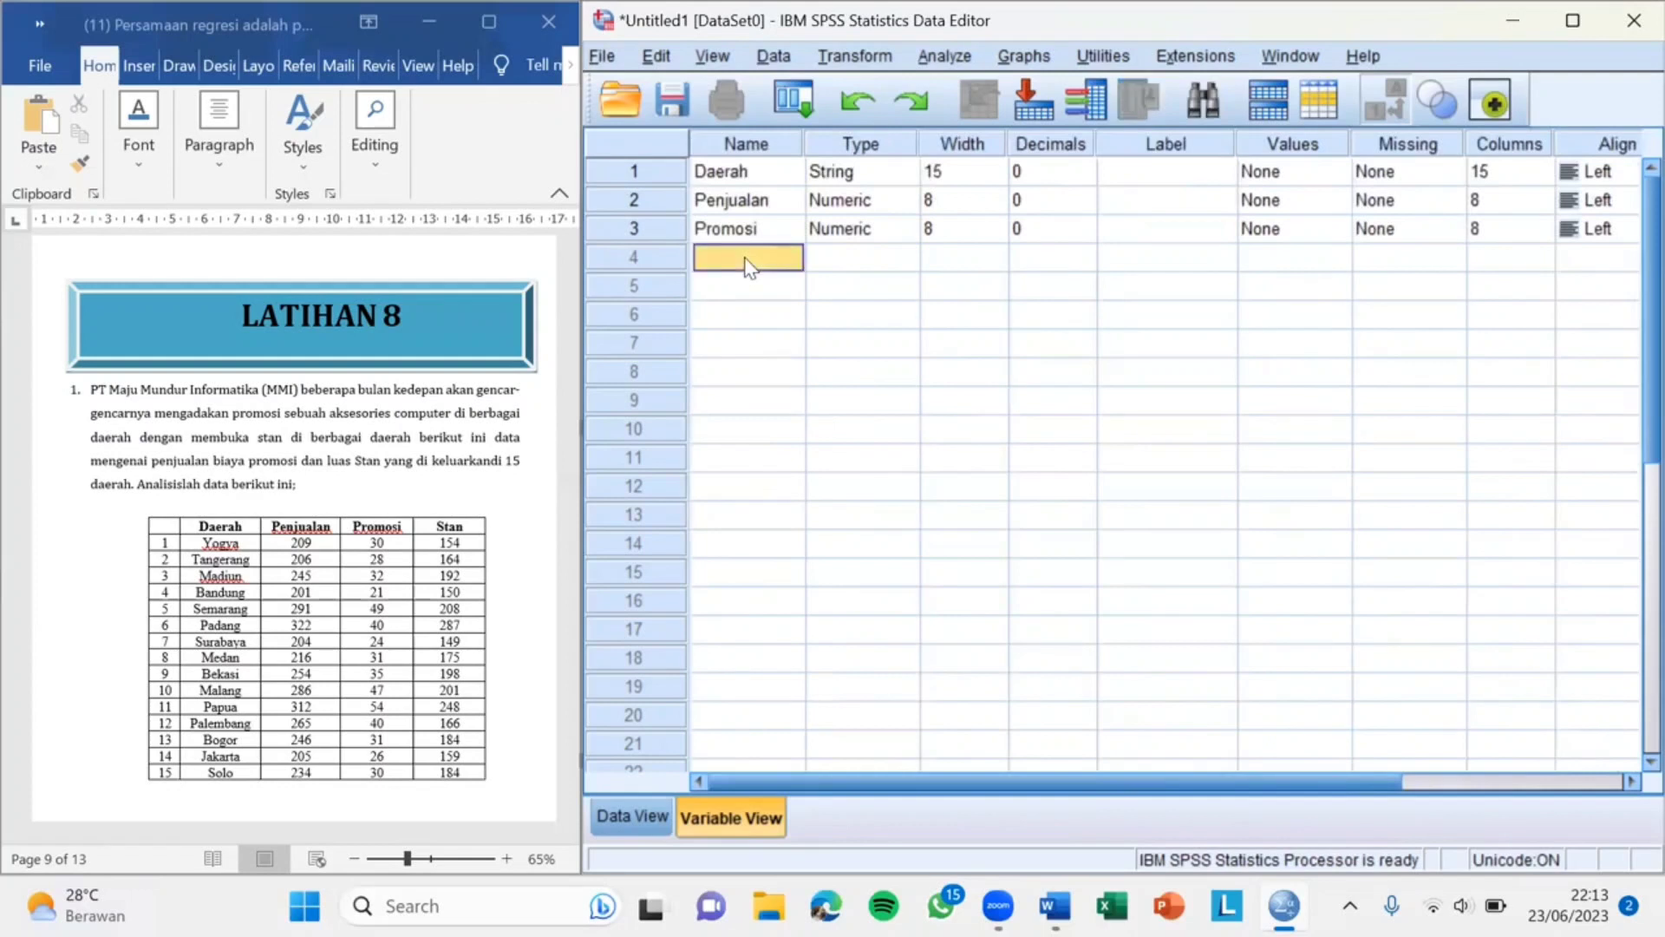
{"action": "type", "text": "Sta"}
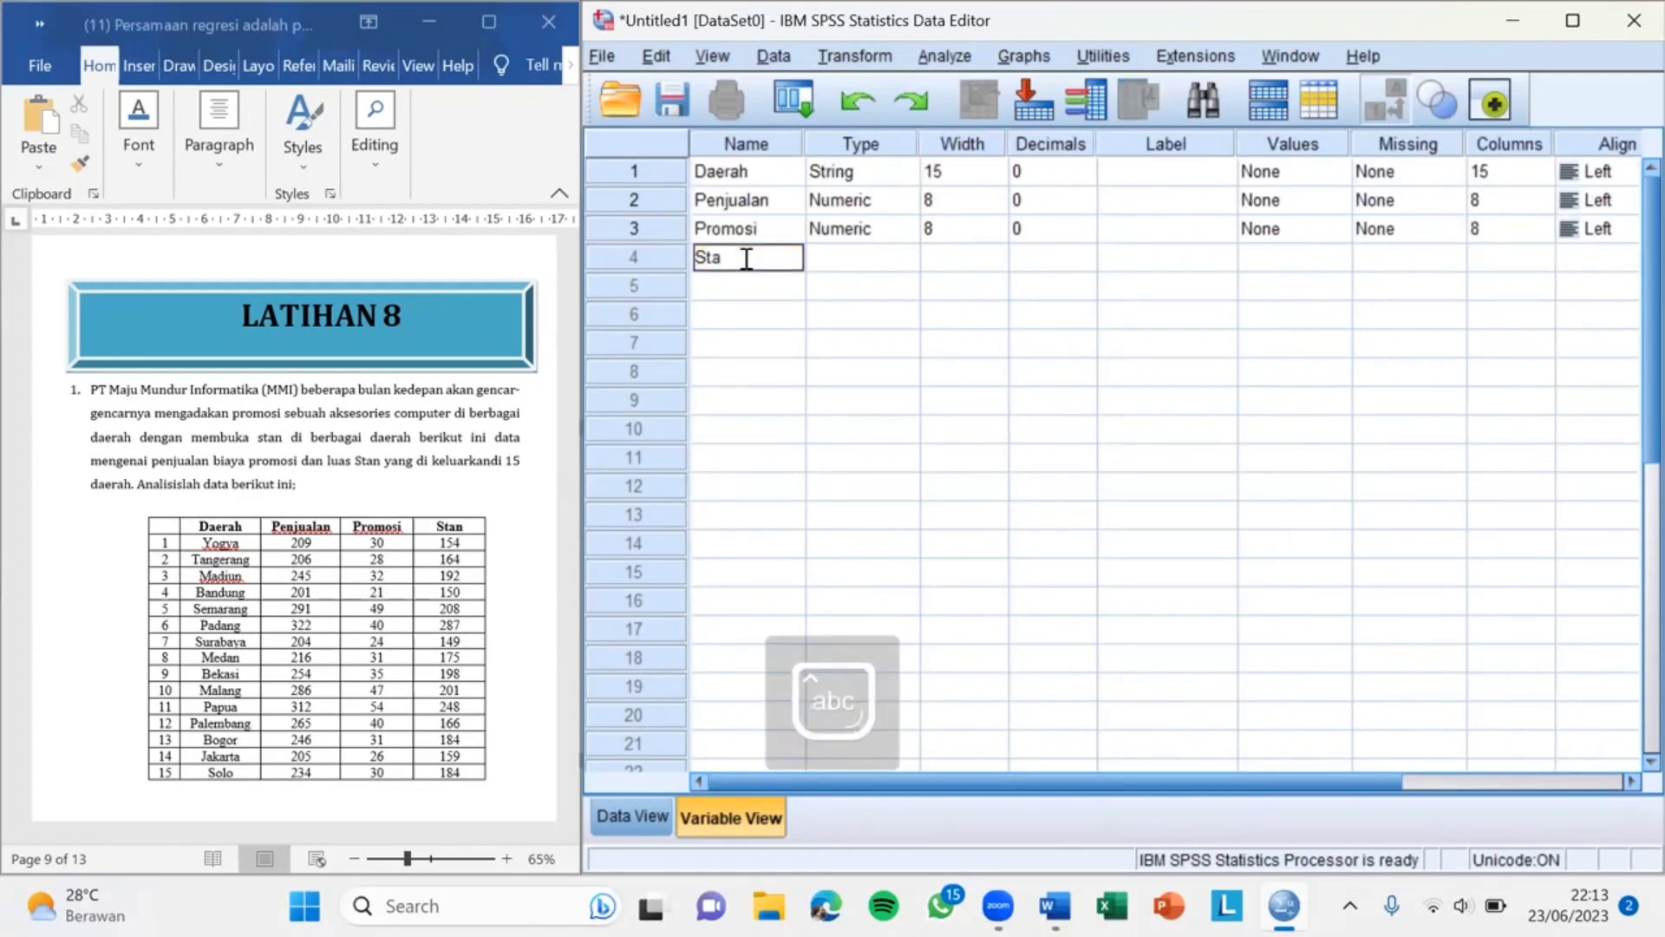
{"action": "type", "text": "n"}
{"action": "left_click", "coordinate": [850, 262]}
{"action": "double_click", "coordinate": [1020, 257]}
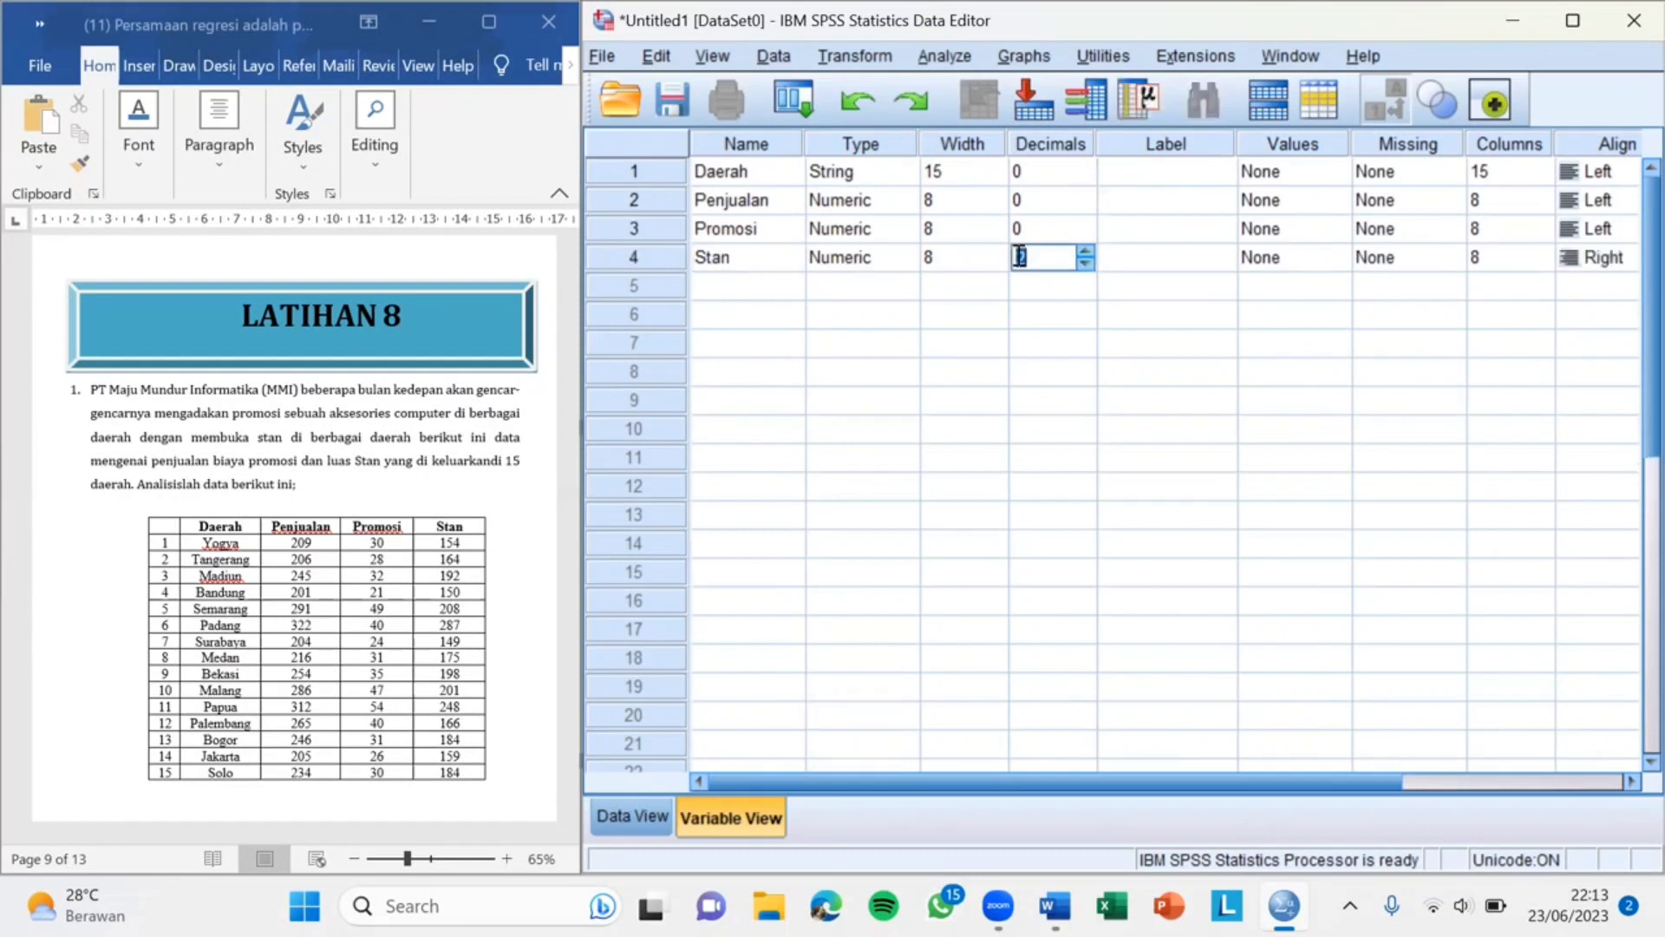
{"action": "type", "text": "0"}
Step: Set the Stan variable's alignment to Left and its measurement level to Scale
{"action": "left_click", "coordinate": [1569, 264]}
{"action": "left_click", "coordinate": [1583, 283]}
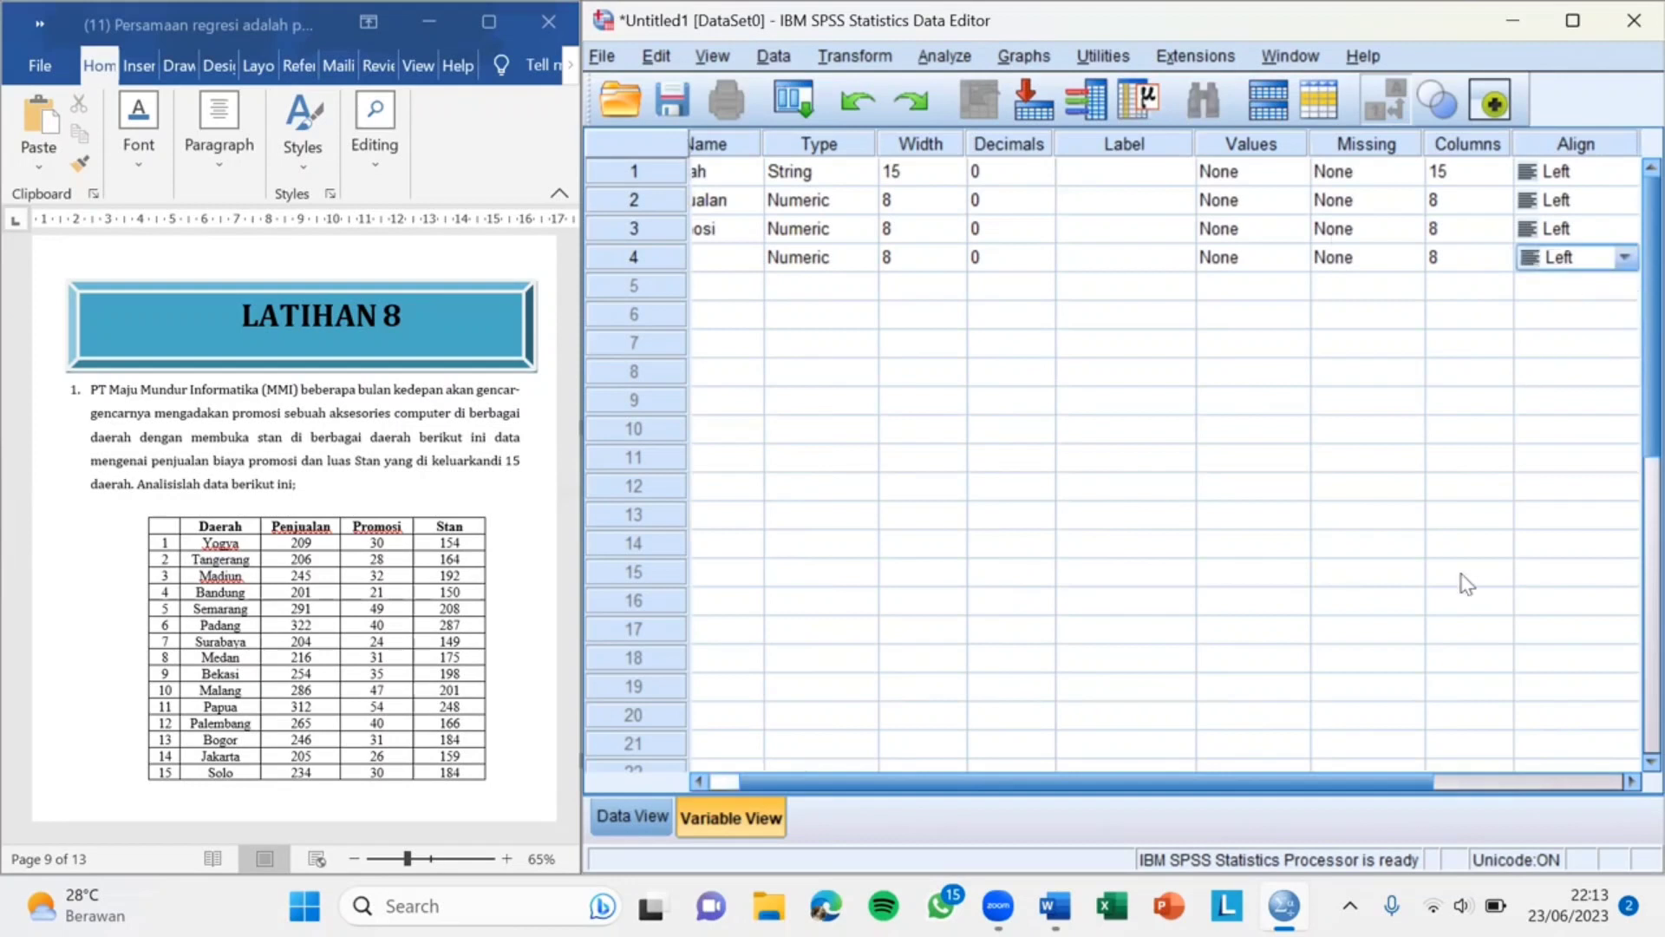
{"action": "left_click_drag", "start_coordinate": [1388, 783], "coordinate": [1499, 781]}
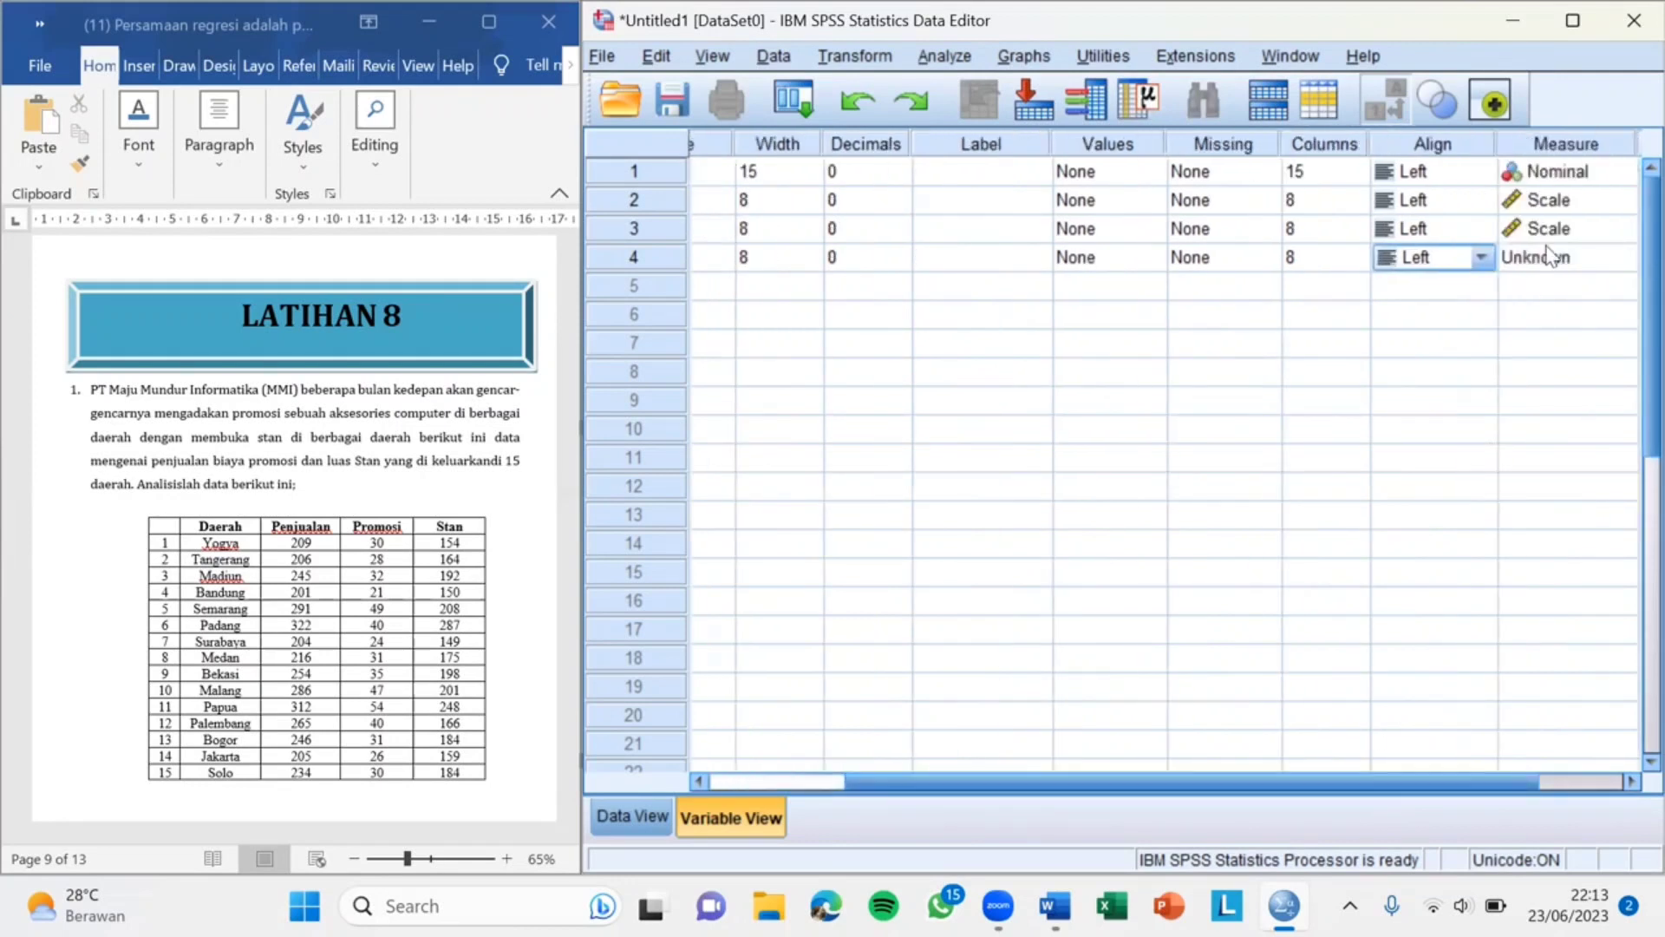
{"action": "left_click", "coordinate": [1552, 260]}
{"action": "left_click", "coordinate": [1542, 283]}
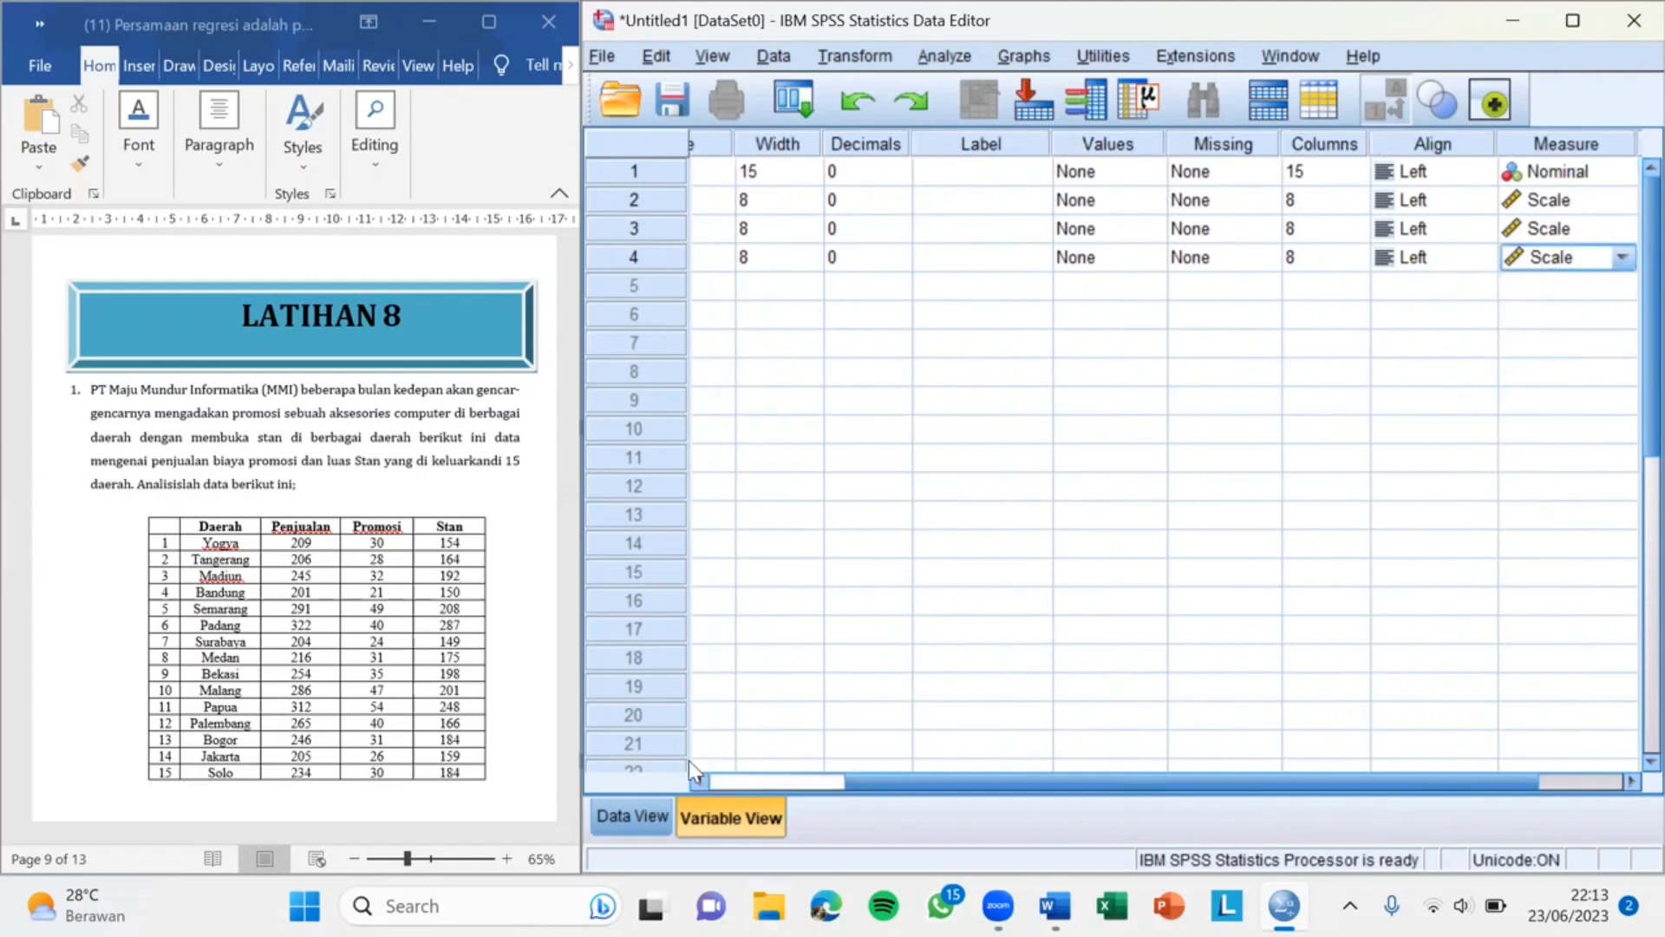
Step: Copy the 15 region rows, without headers and row numbers, from the Word table into the data grid, starting at the first Daerah cell
{"action": "left_click", "coordinate": [628, 820]}
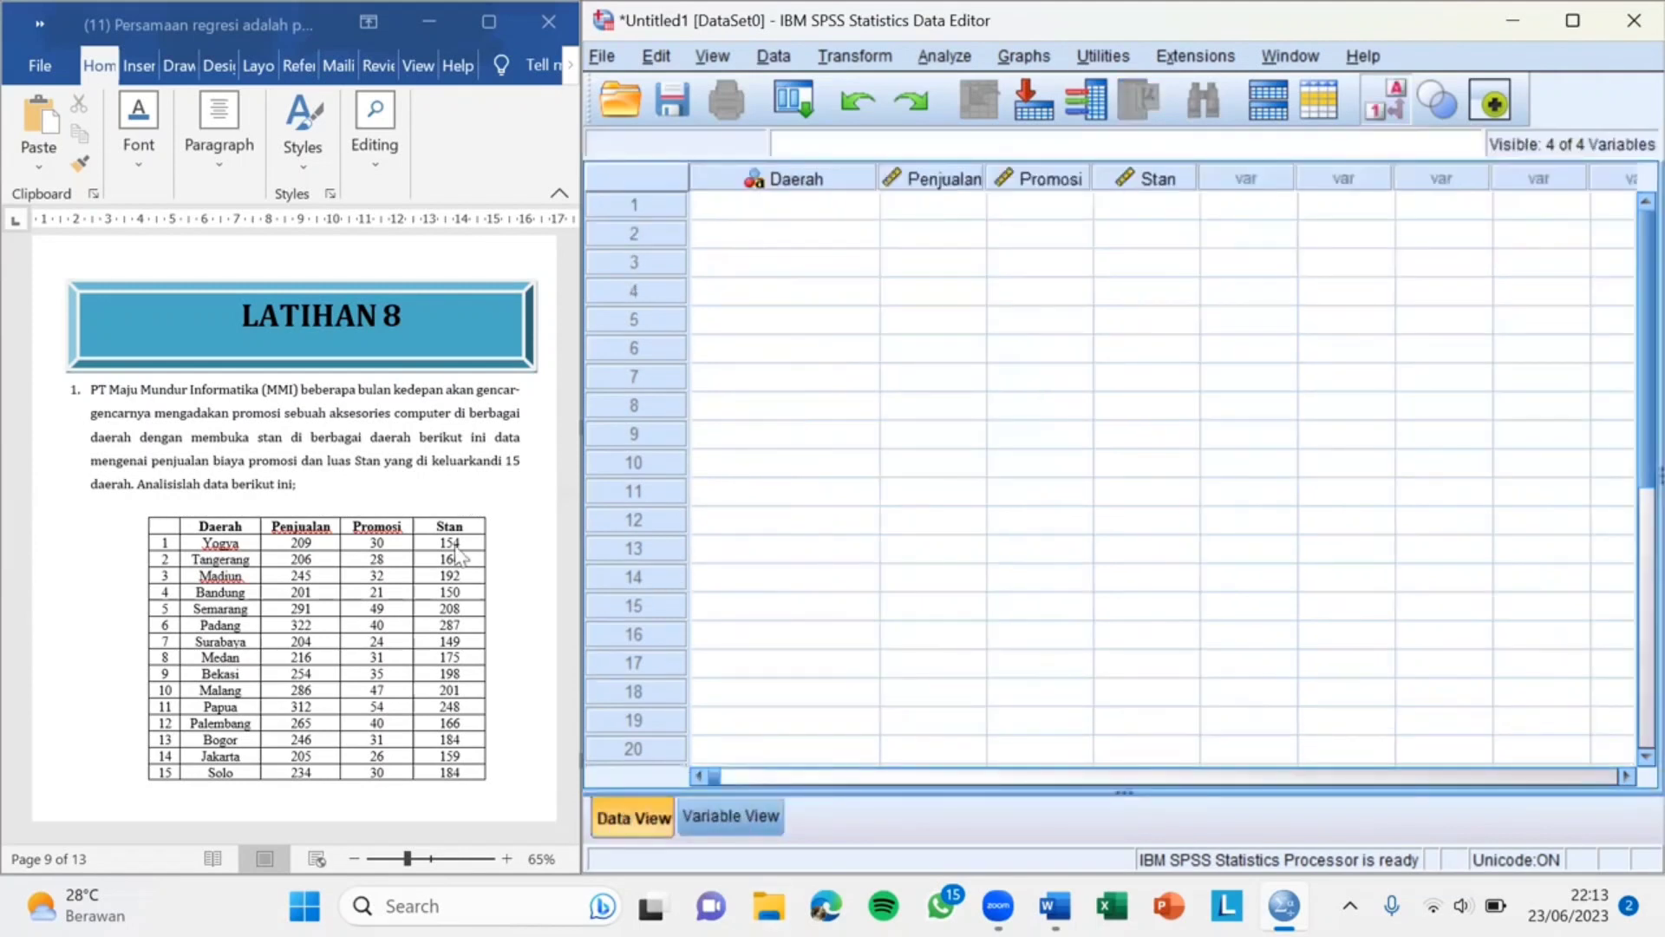
{"action": "left_click", "coordinate": [202, 545]}
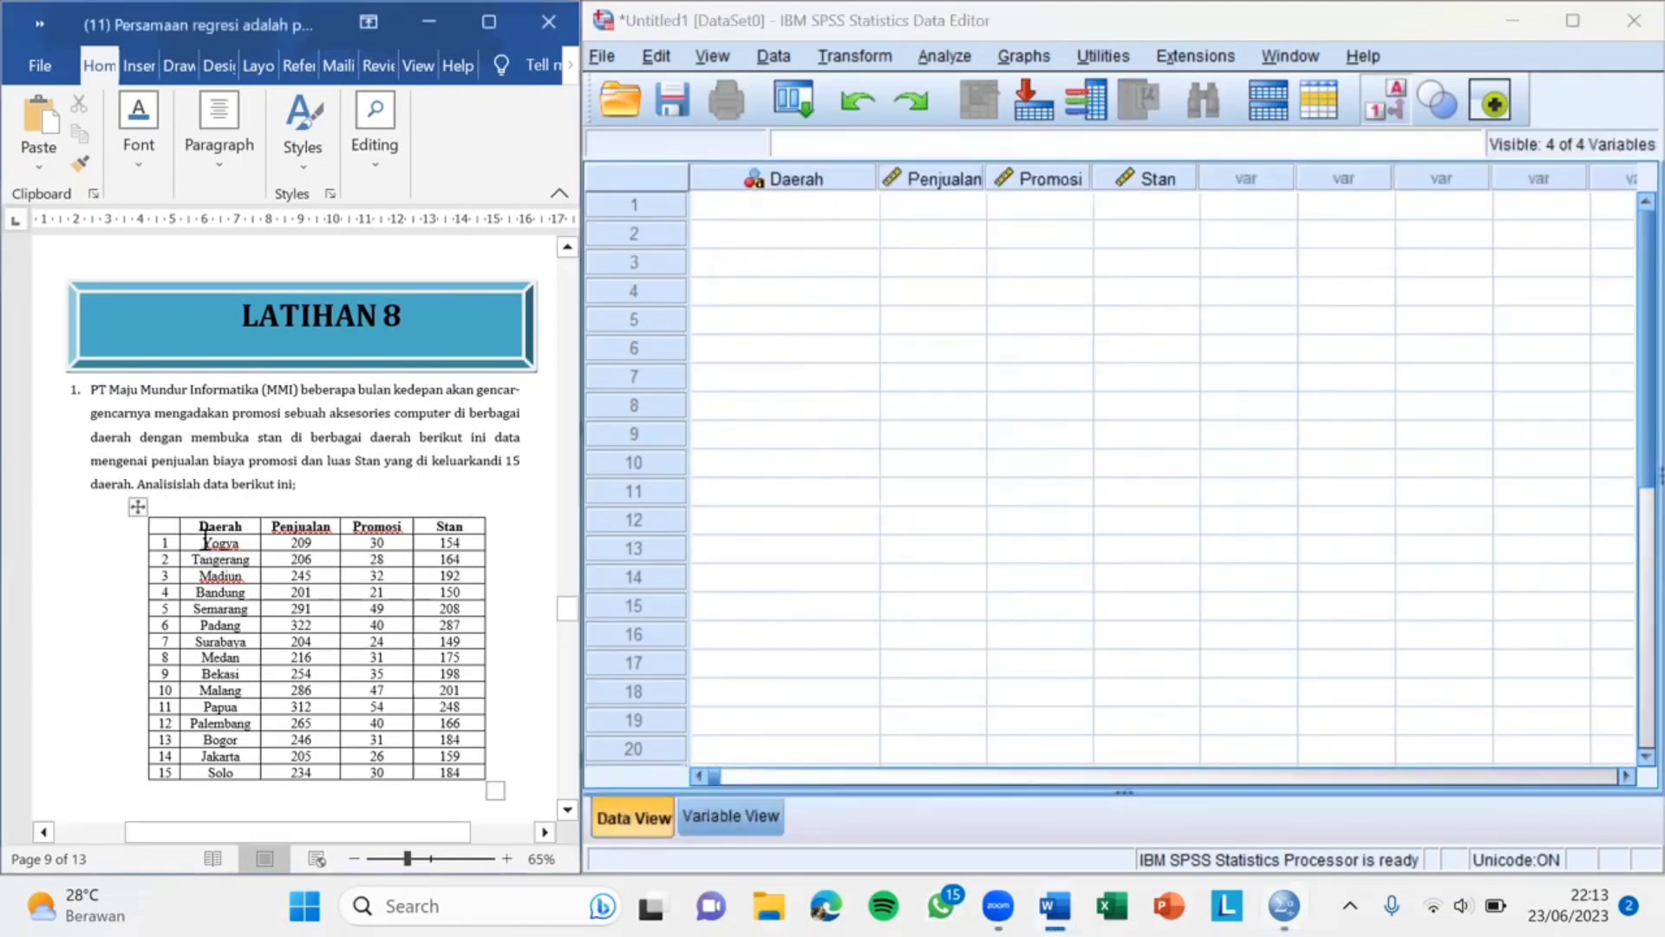
{"action": "left_click_drag", "start_coordinate": [203, 542], "coordinate": [373, 608]}
{"action": "left_click_drag", "start_coordinate": [423, 673], "coordinate": [469, 776]}
{"action": "key", "text": "ctrl+c"}
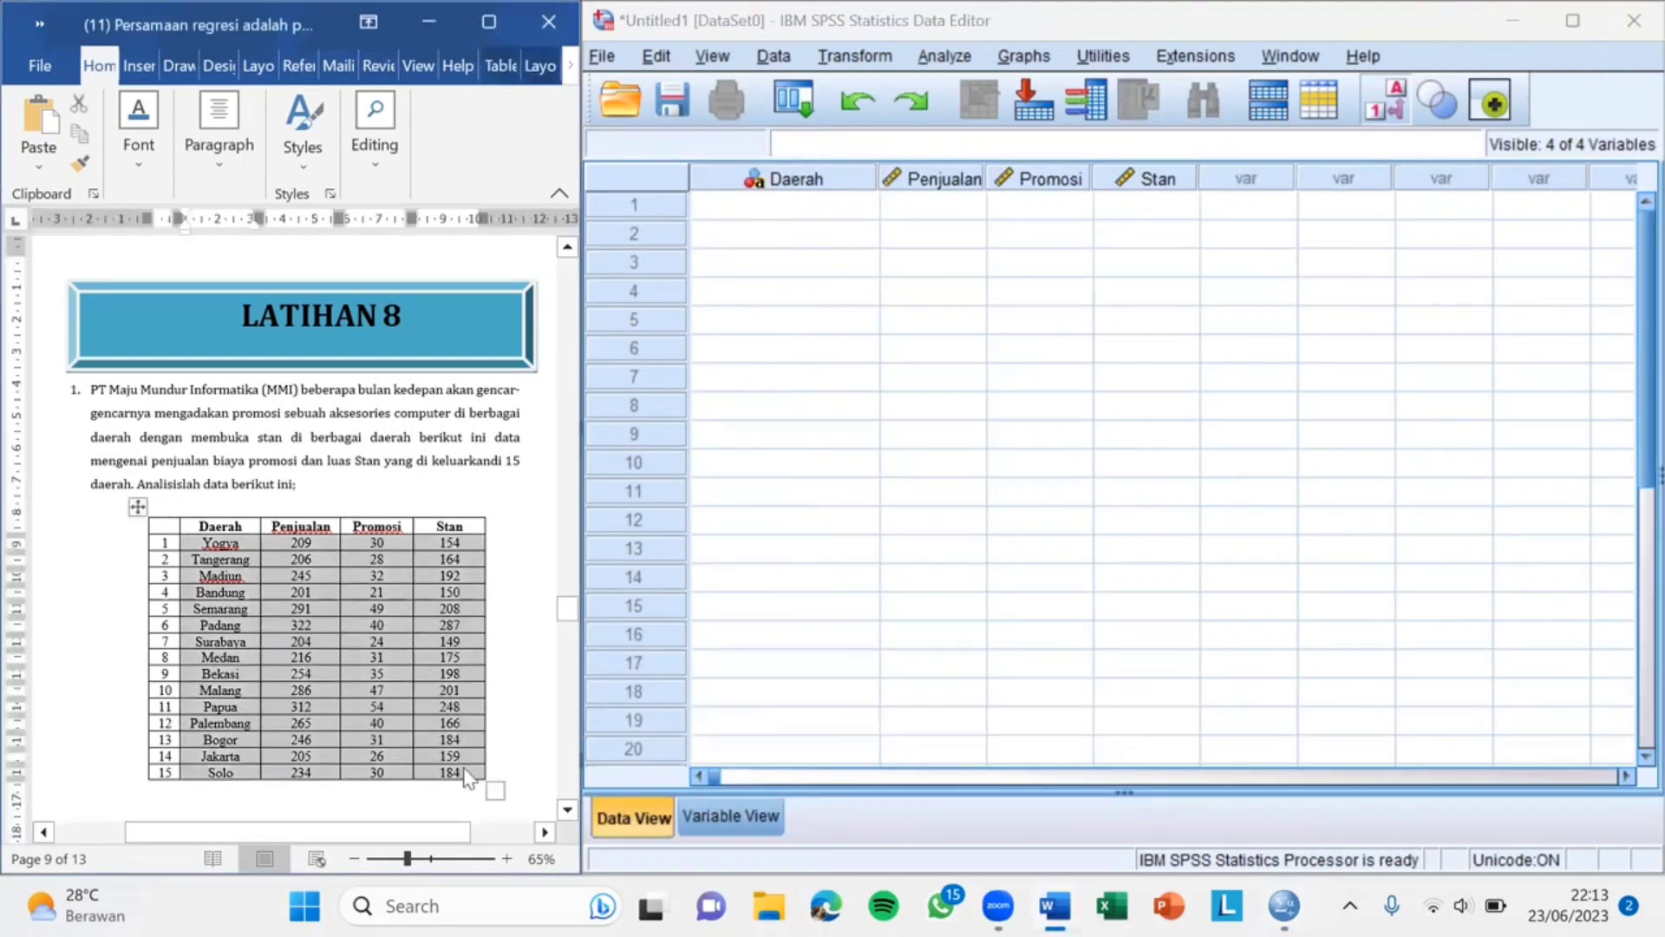
{"action": "left_click", "coordinate": [835, 215]}
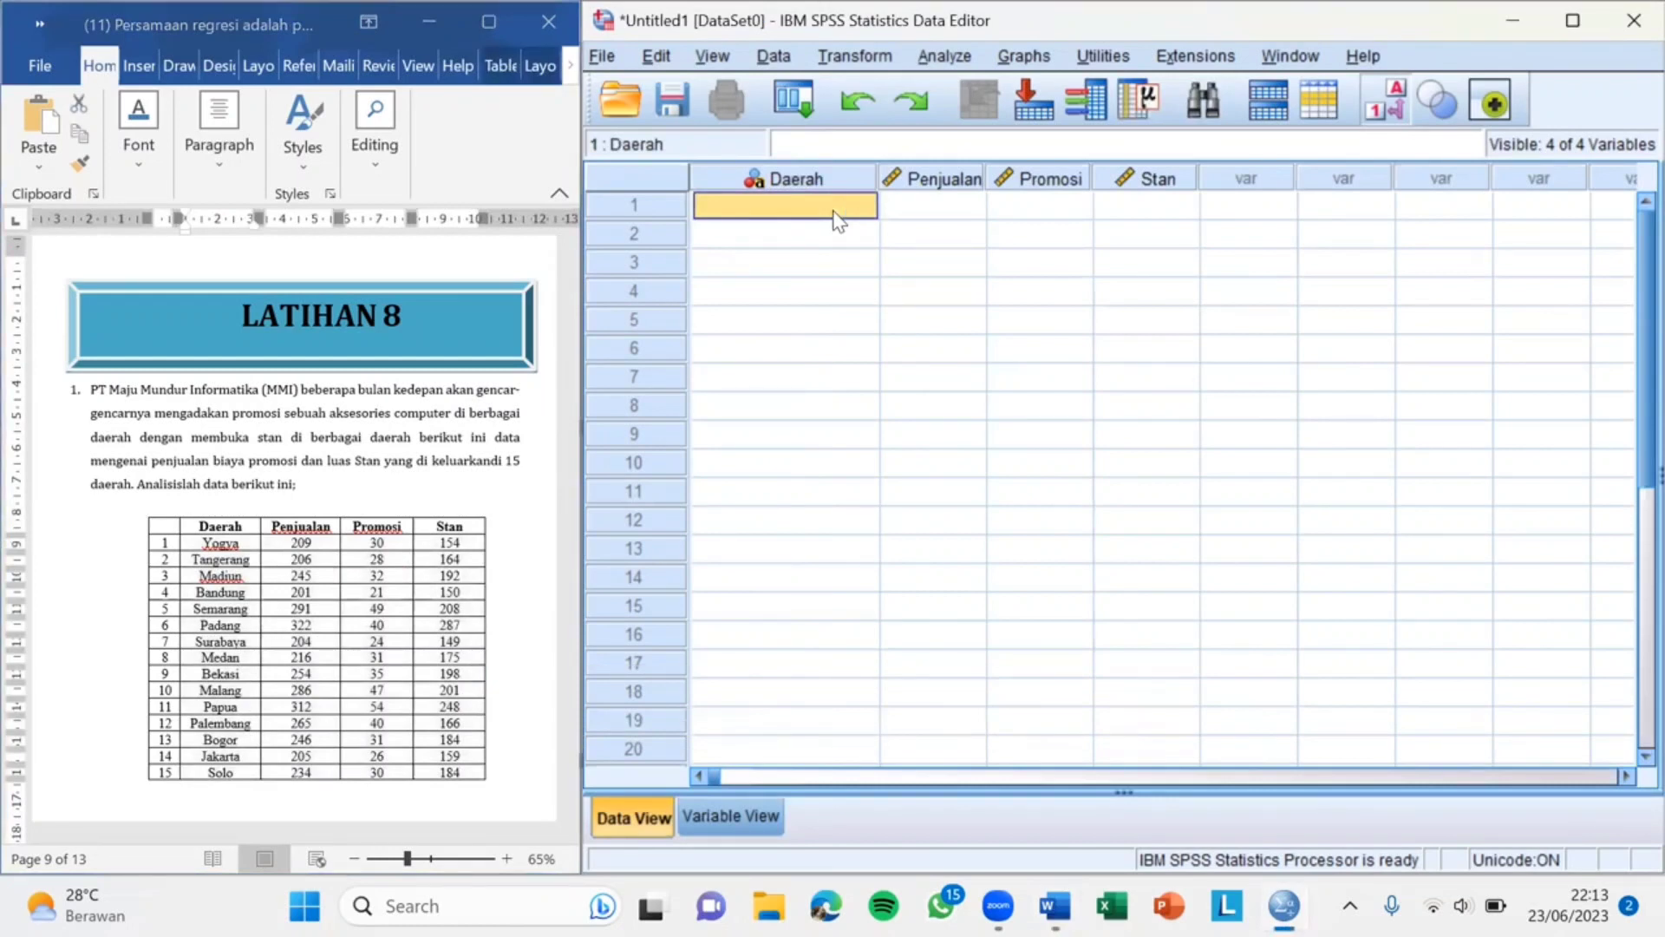
{"action": "key", "text": "ctrl+v"}
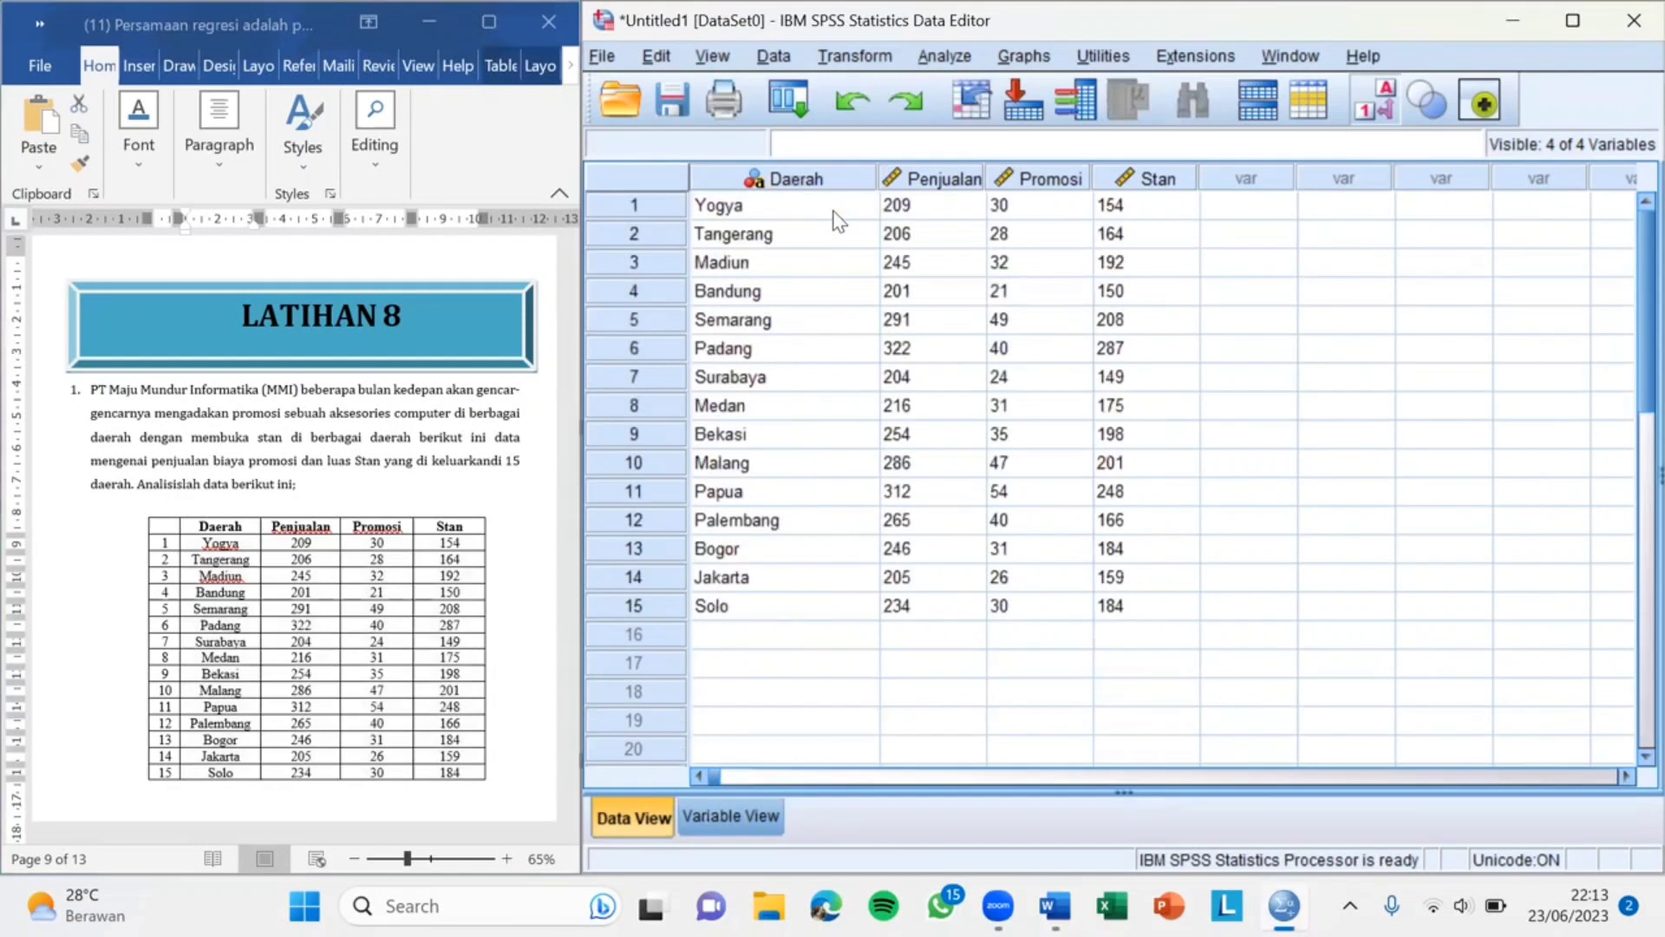
Step: Start a linear regression analysis and assign Penjualan as the dependent variable
{"action": "left_click", "coordinate": [946, 58]}
{"action": "mouse_move", "coordinate": [1027, 57]}
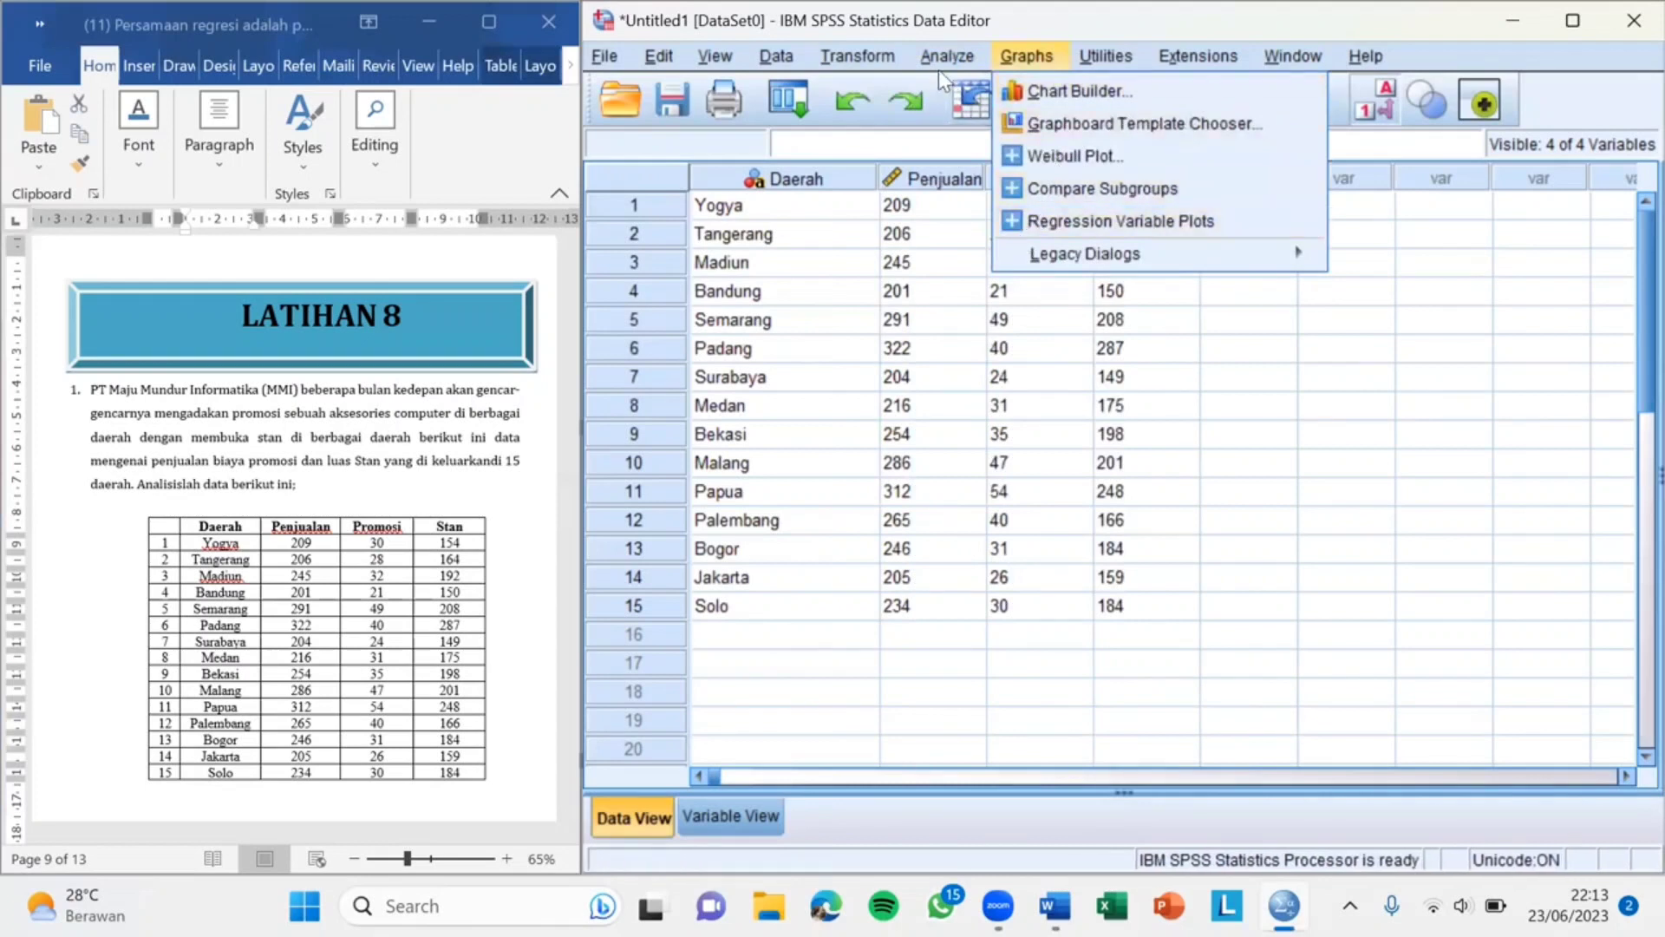
{"action": "mouse_move", "coordinate": [950, 57]}
{"action": "mouse_move", "coordinate": [1101, 361]}
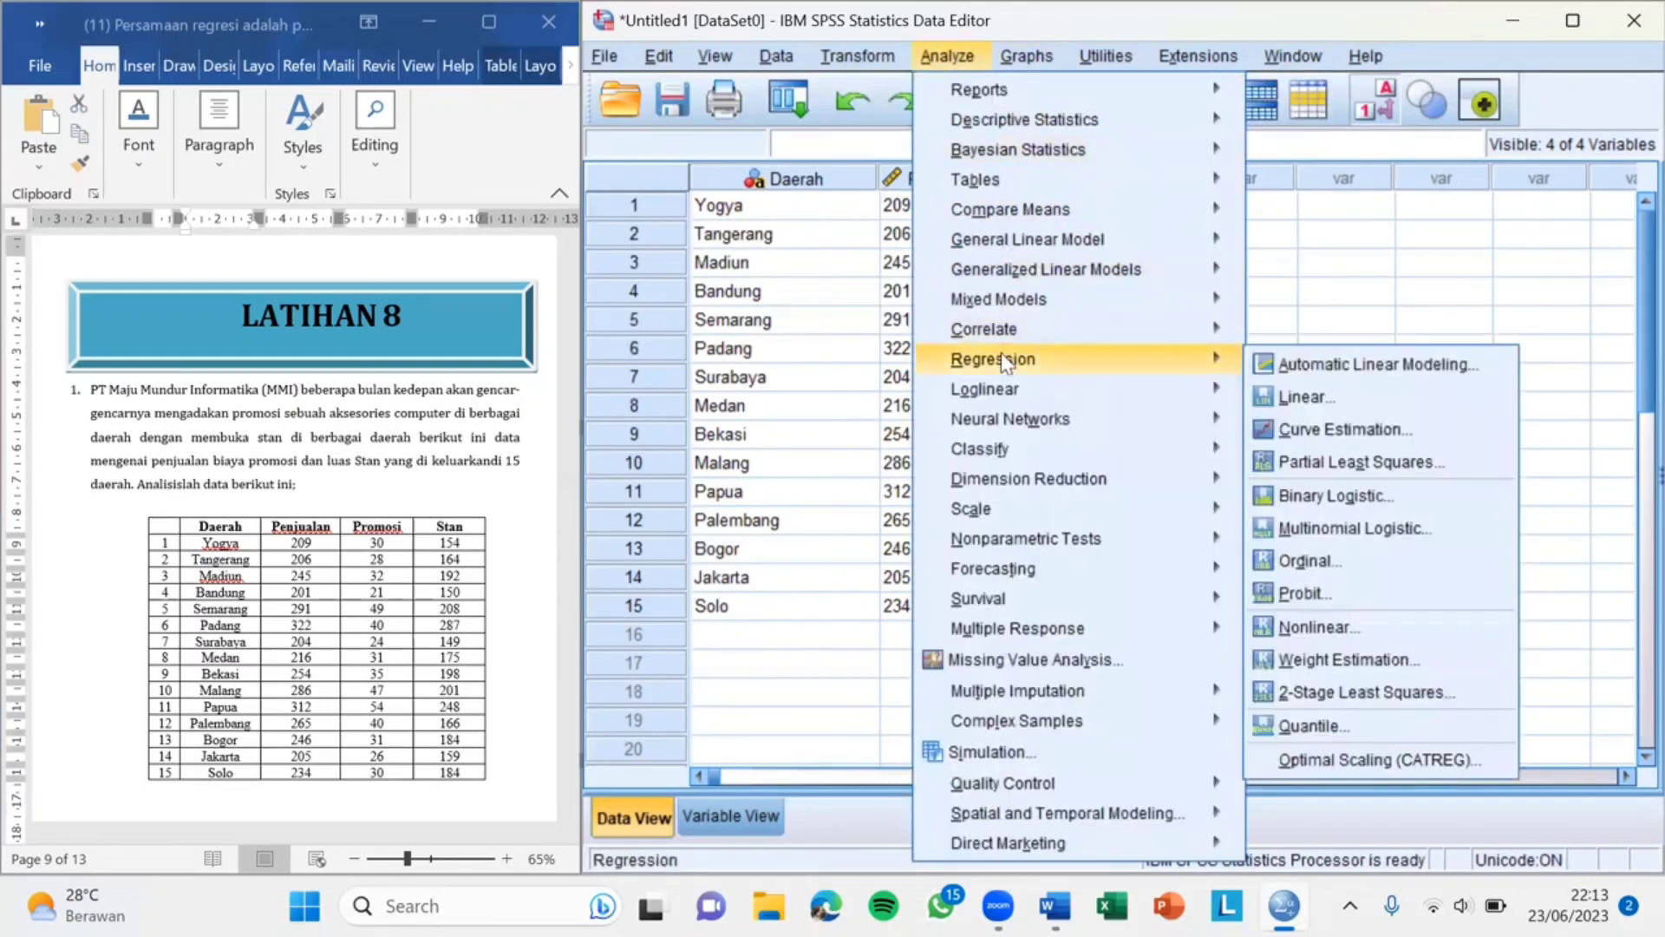
{"action": "left_click", "coordinate": [1283, 397]}
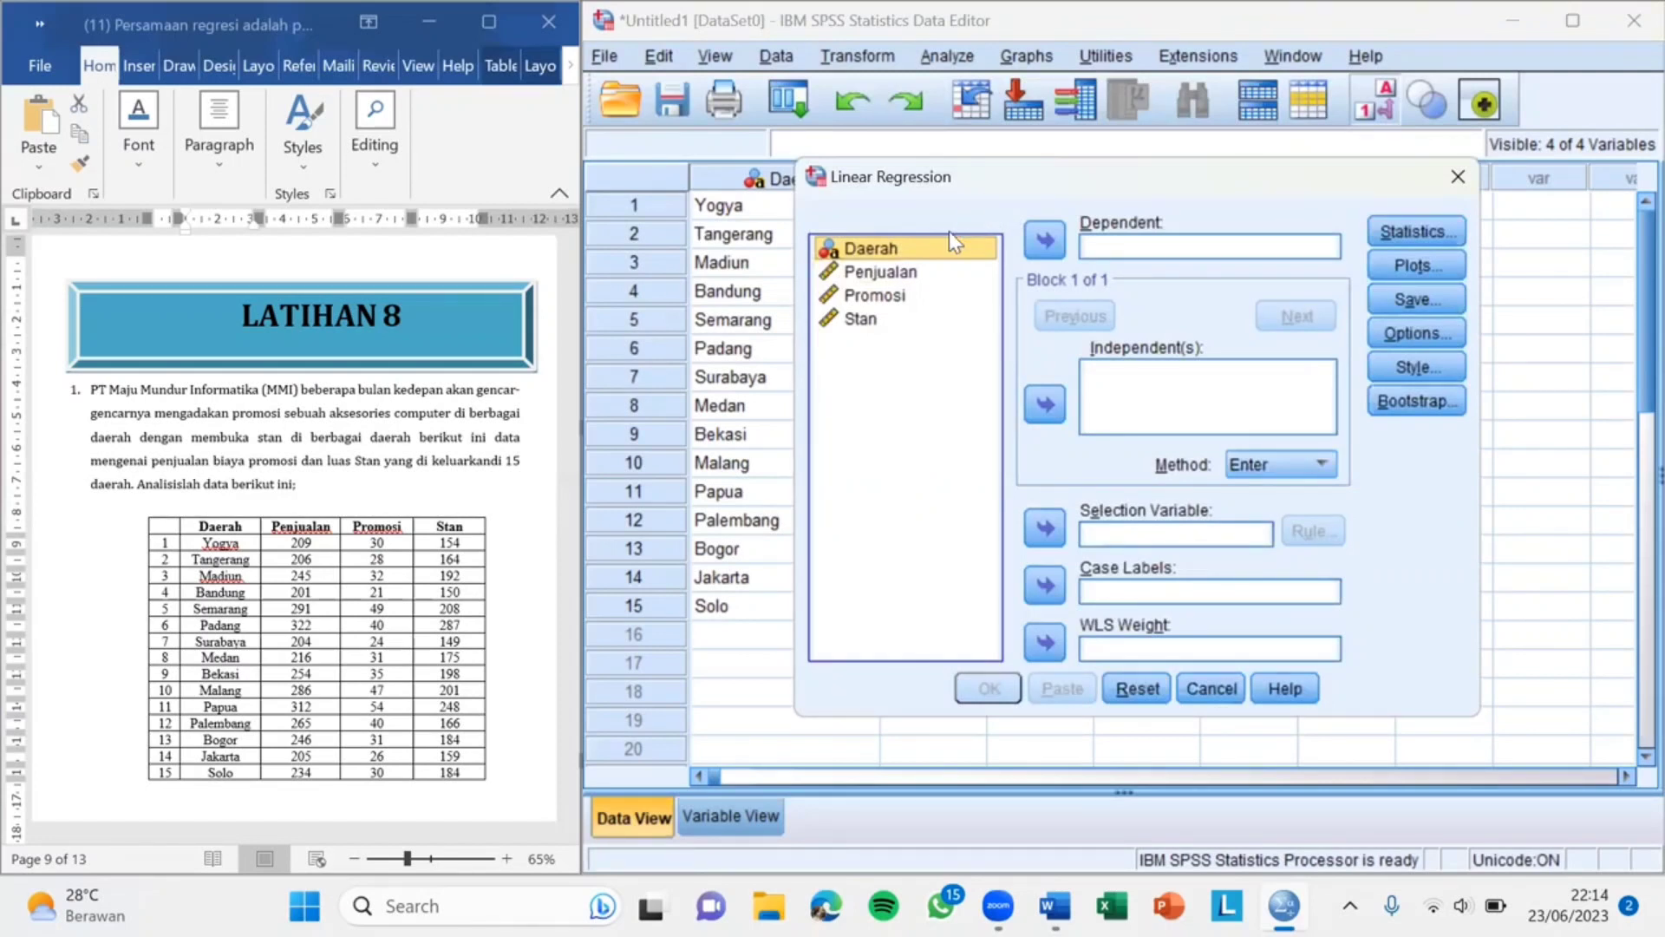
{"action": "left_click", "coordinate": [903, 273]}
{"action": "left_click", "coordinate": [1047, 240]}
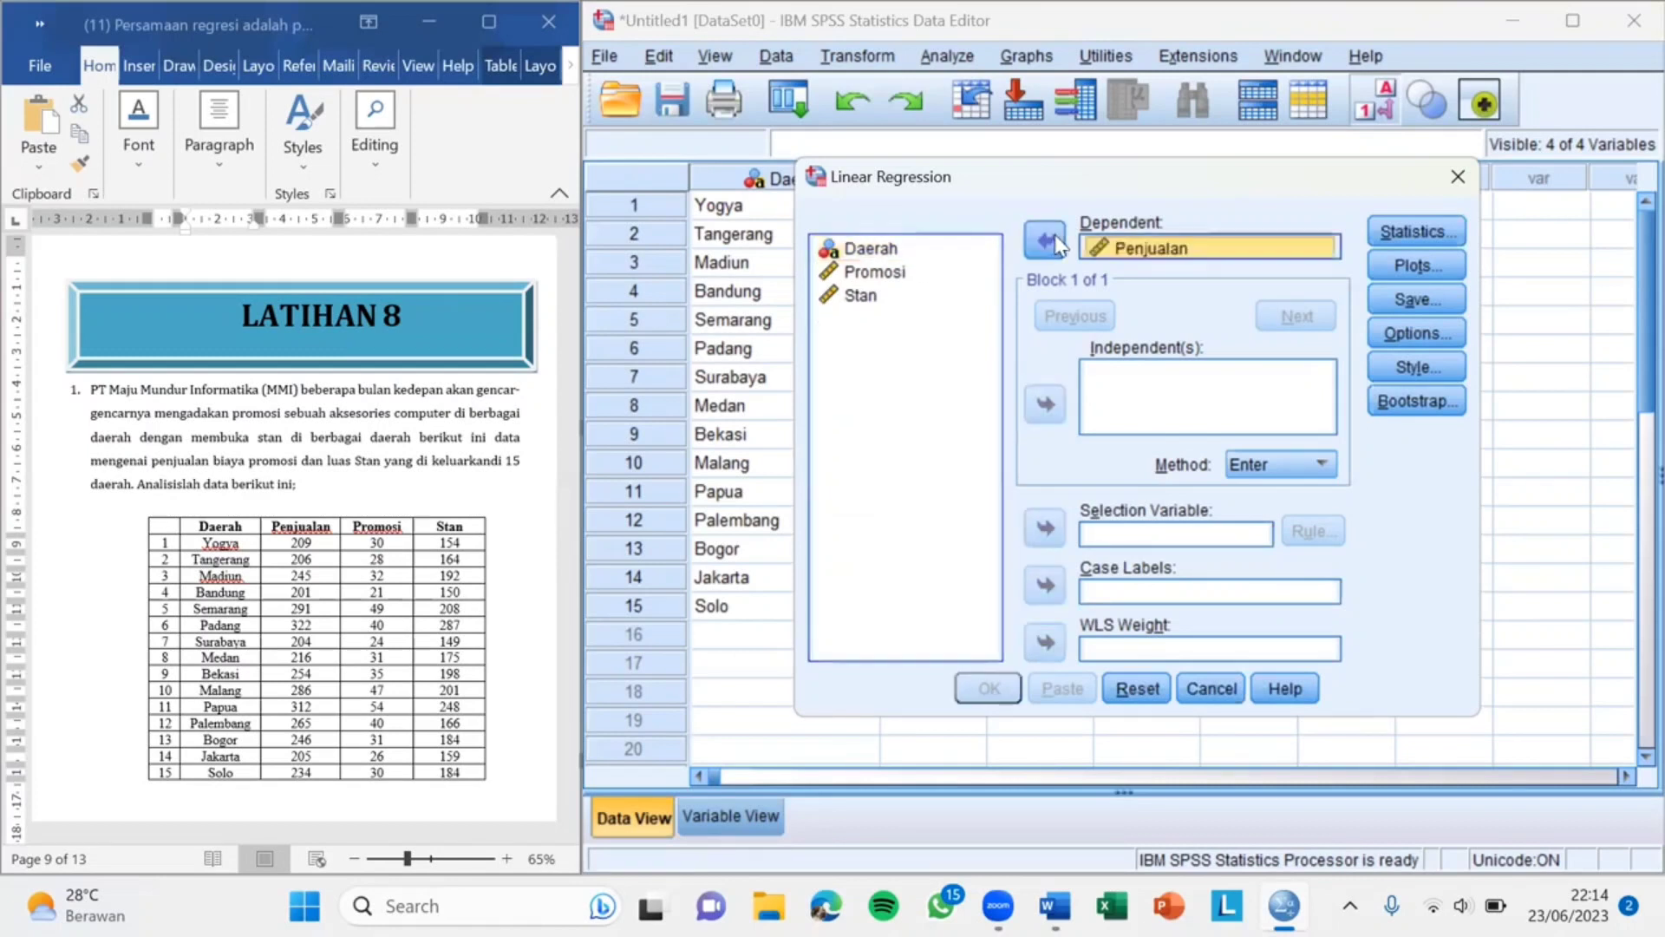
Step: Assign Promosi and Stan as the independent variables and Daerah as the case labels of the regression
{"action": "left_click", "coordinate": [902, 284]}
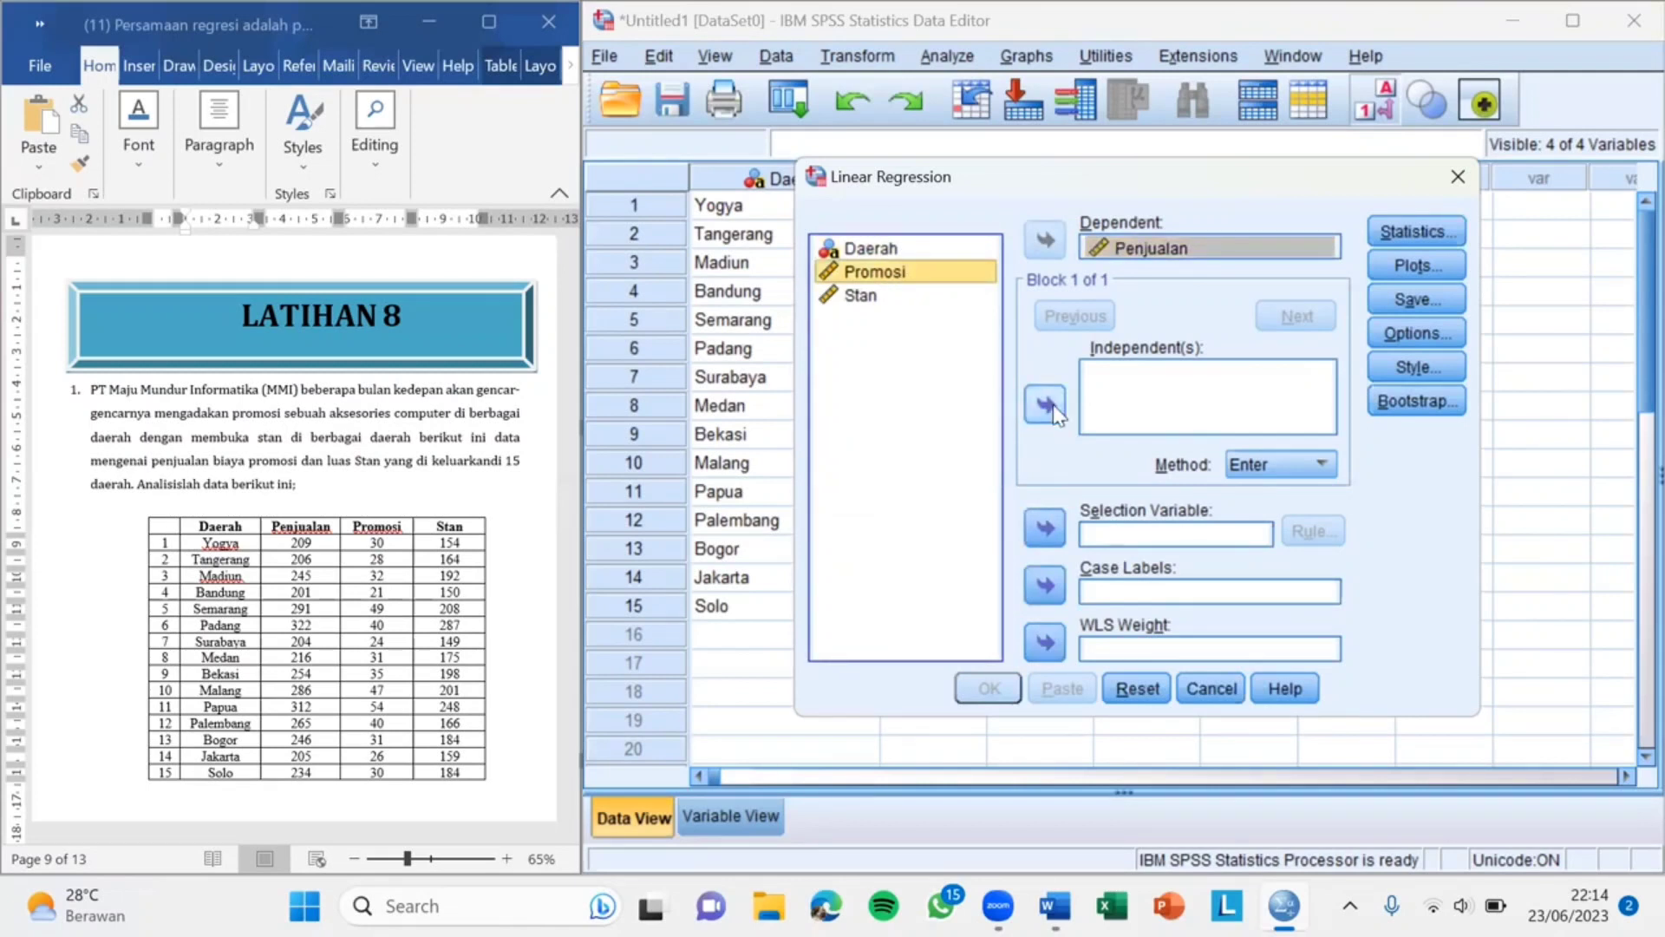
{"action": "left_click", "coordinate": [1046, 404]}
{"action": "left_click", "coordinate": [898, 299]}
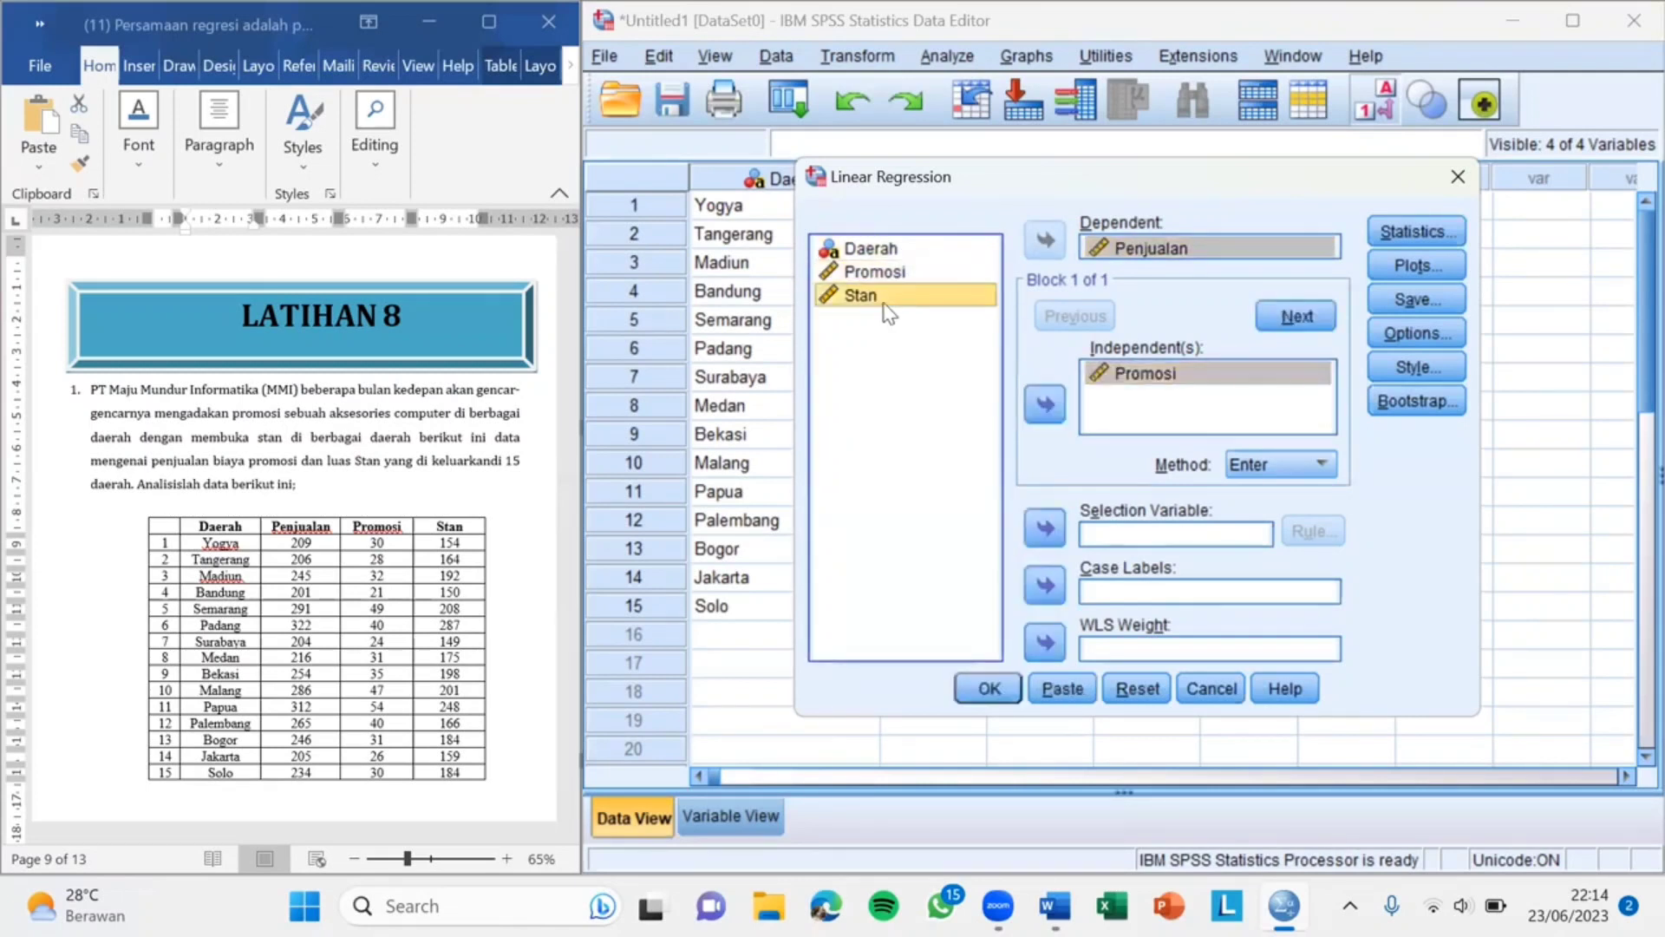
{"action": "left_click", "coordinate": [1046, 403]}
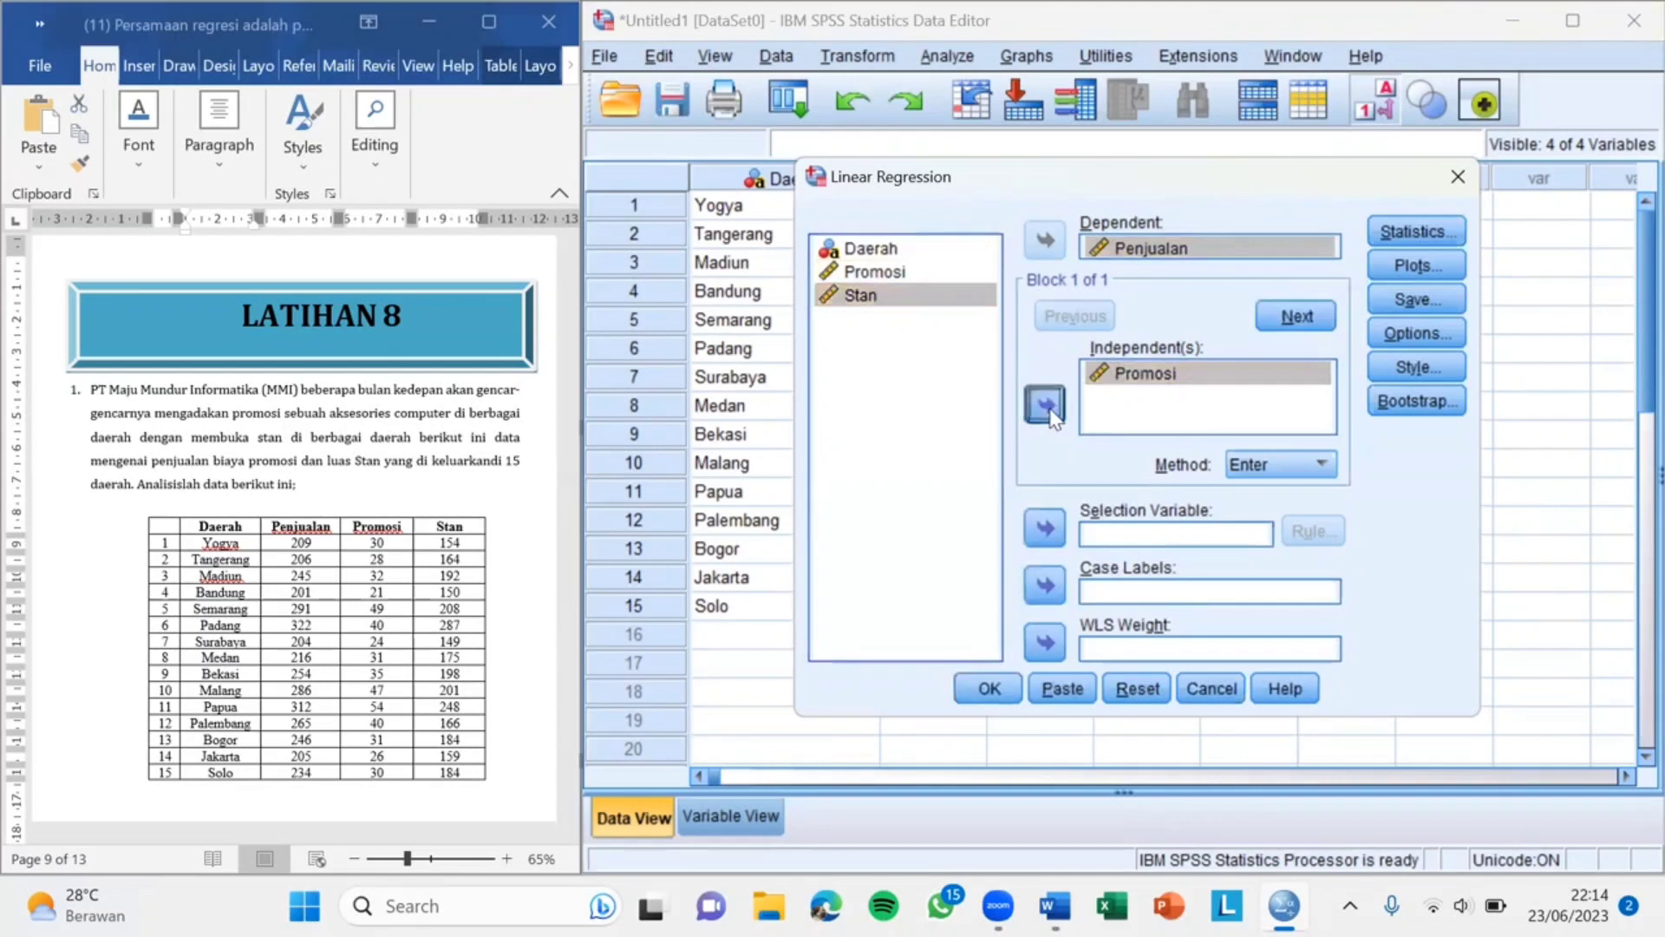
{"action": "left_click", "coordinate": [893, 250]}
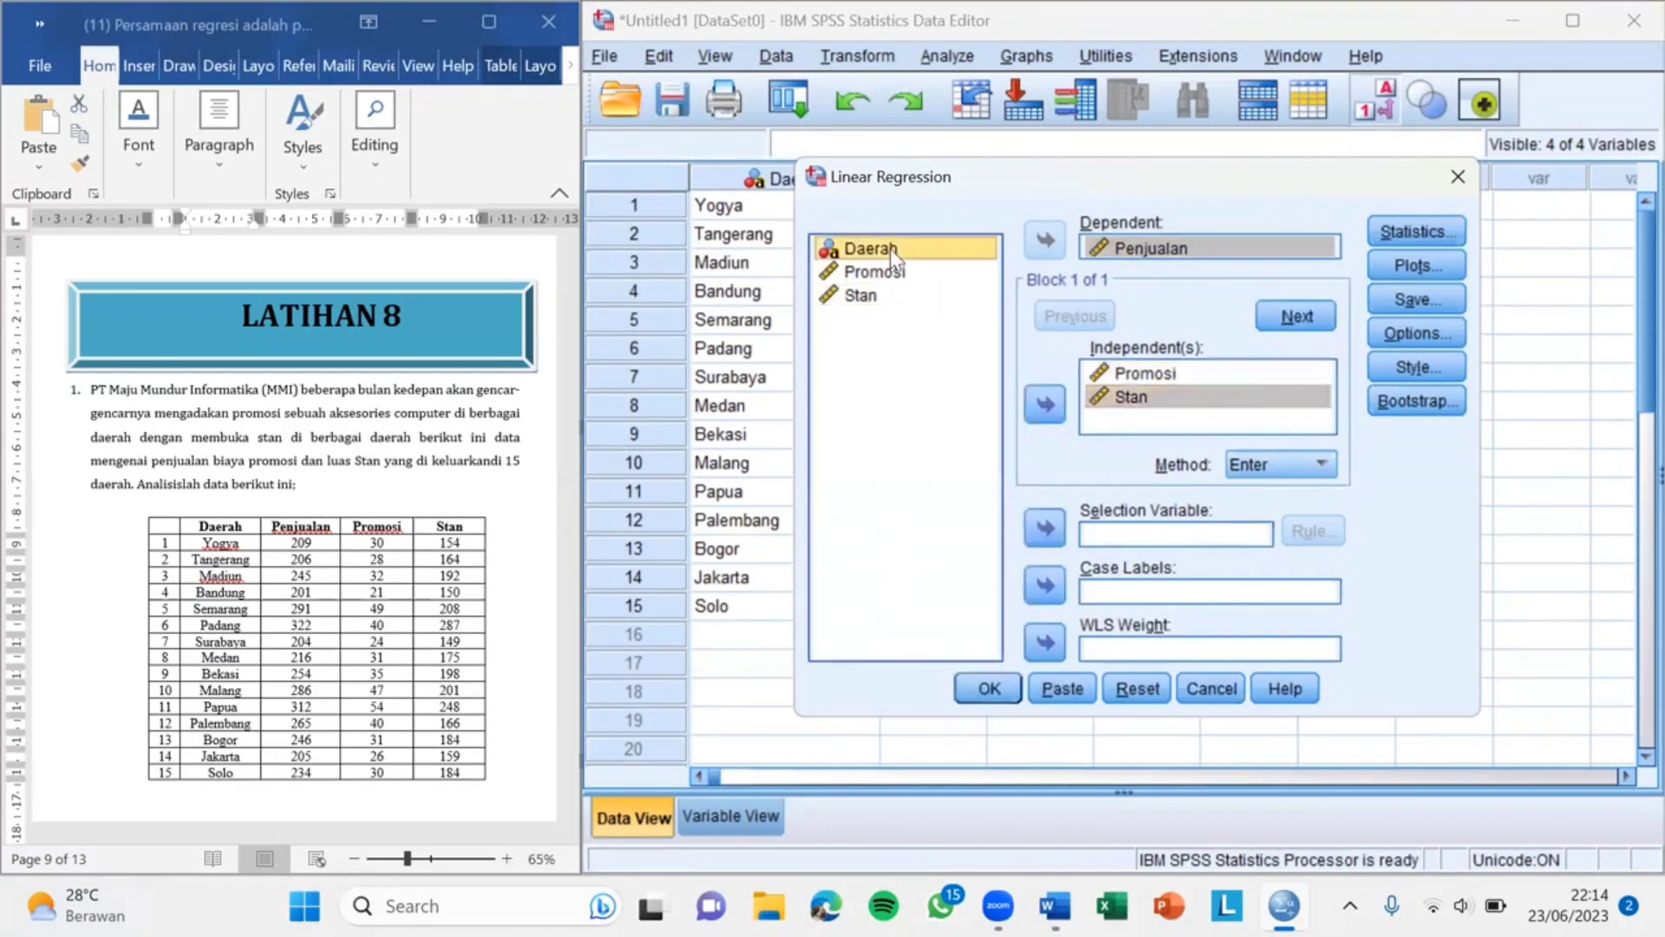
{"action": "left_click", "coordinate": [1047, 586]}
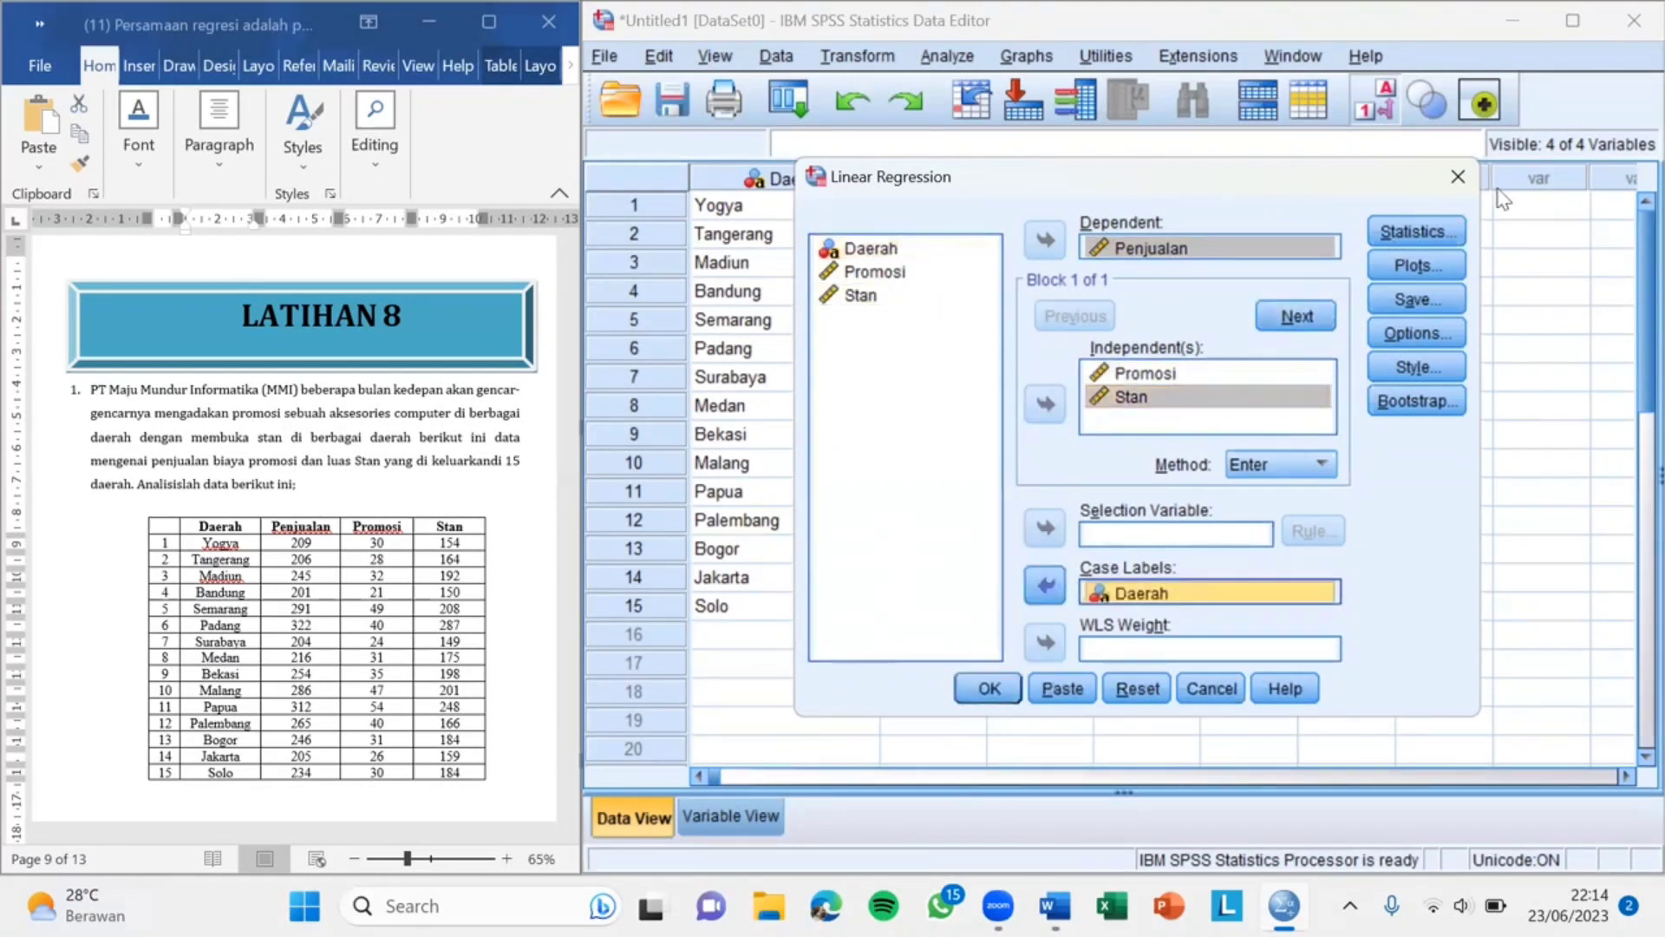
Step: Add R squared change, Descriptives, Part and partial correlations, and Collinearity diagnostics to the regression statistics
{"action": "left_click", "coordinate": [1428, 235]}
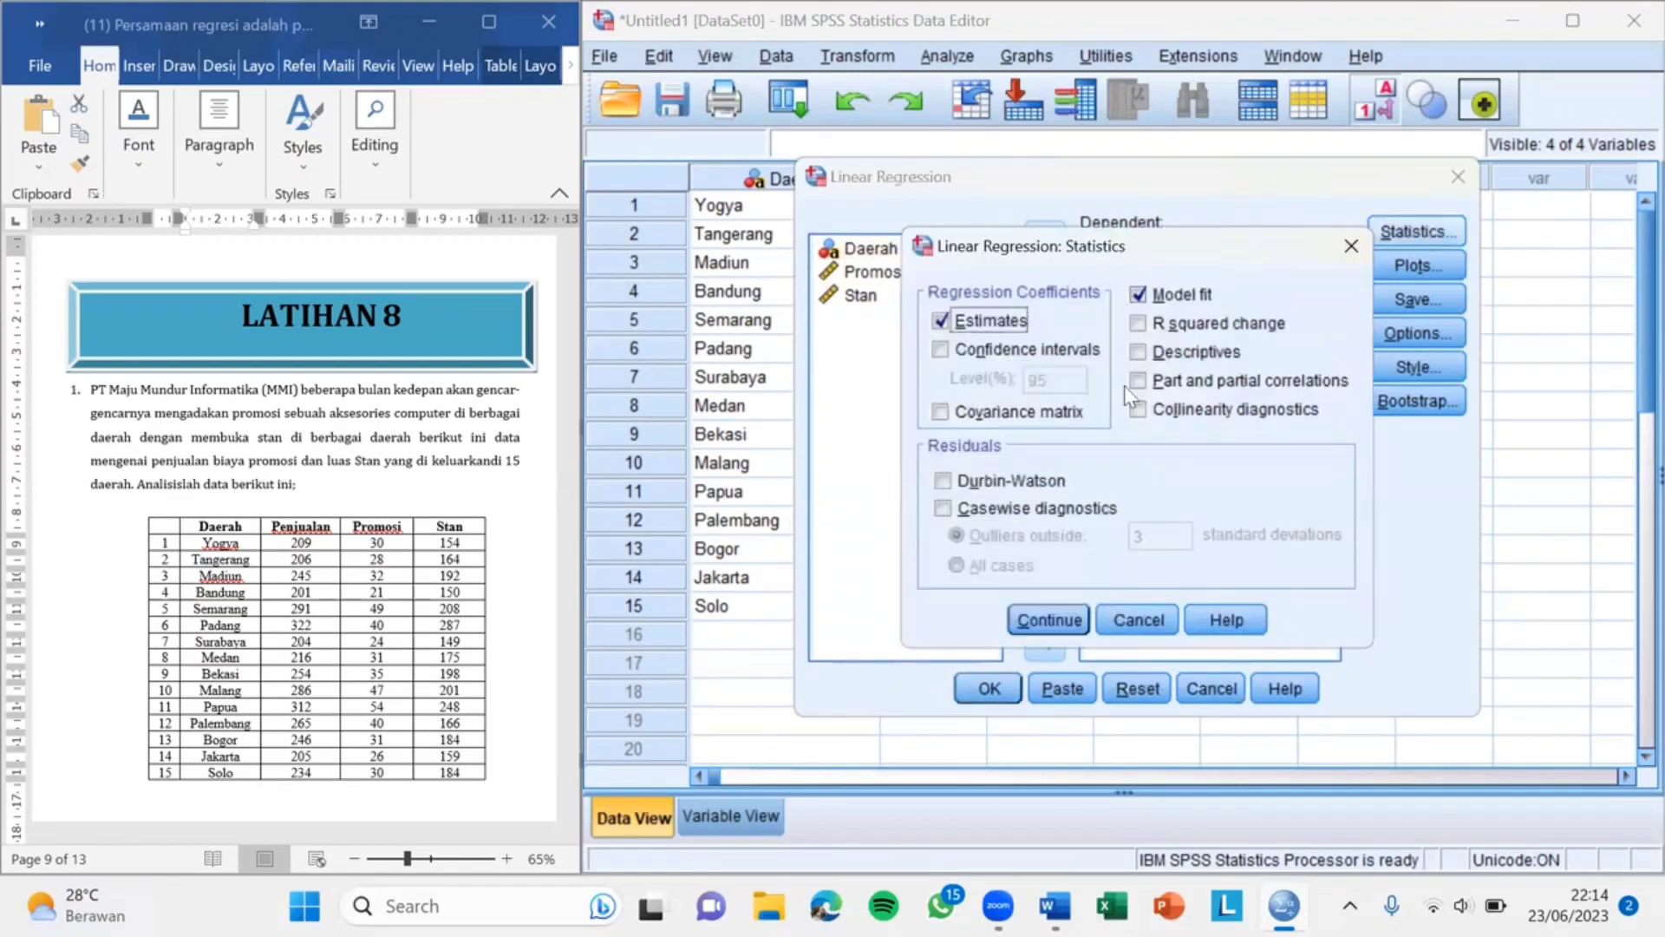
{"action": "left_click", "coordinate": [1129, 322]}
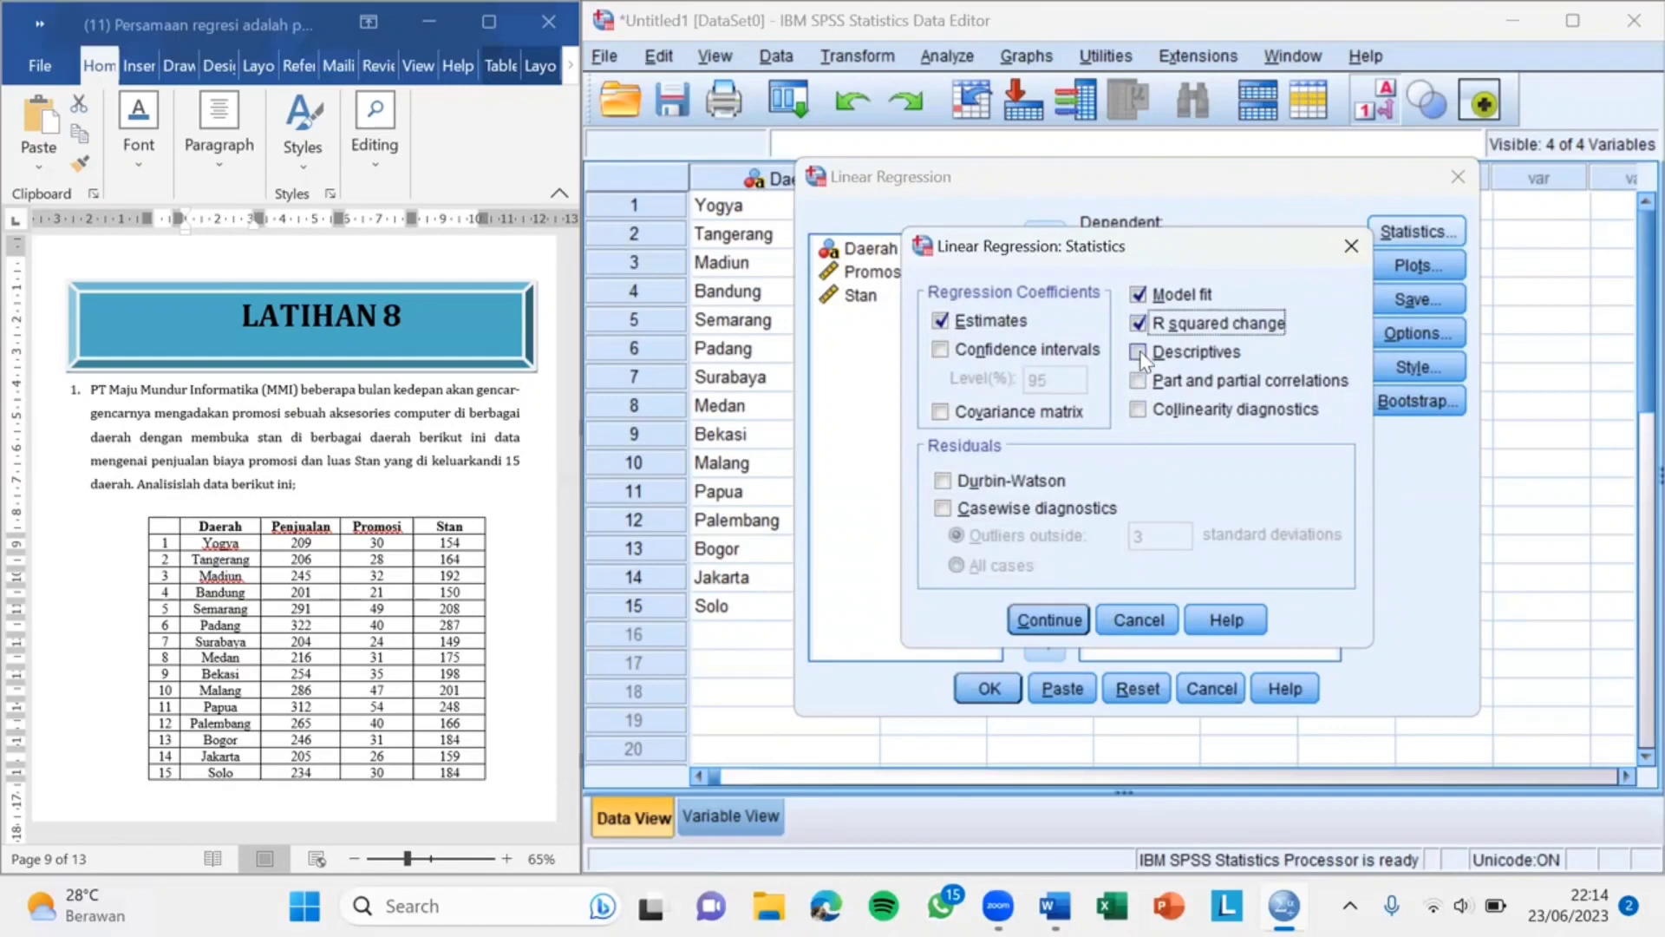
{"action": "left_click", "coordinate": [1139, 354]}
{"action": "left_click", "coordinate": [1140, 381]}
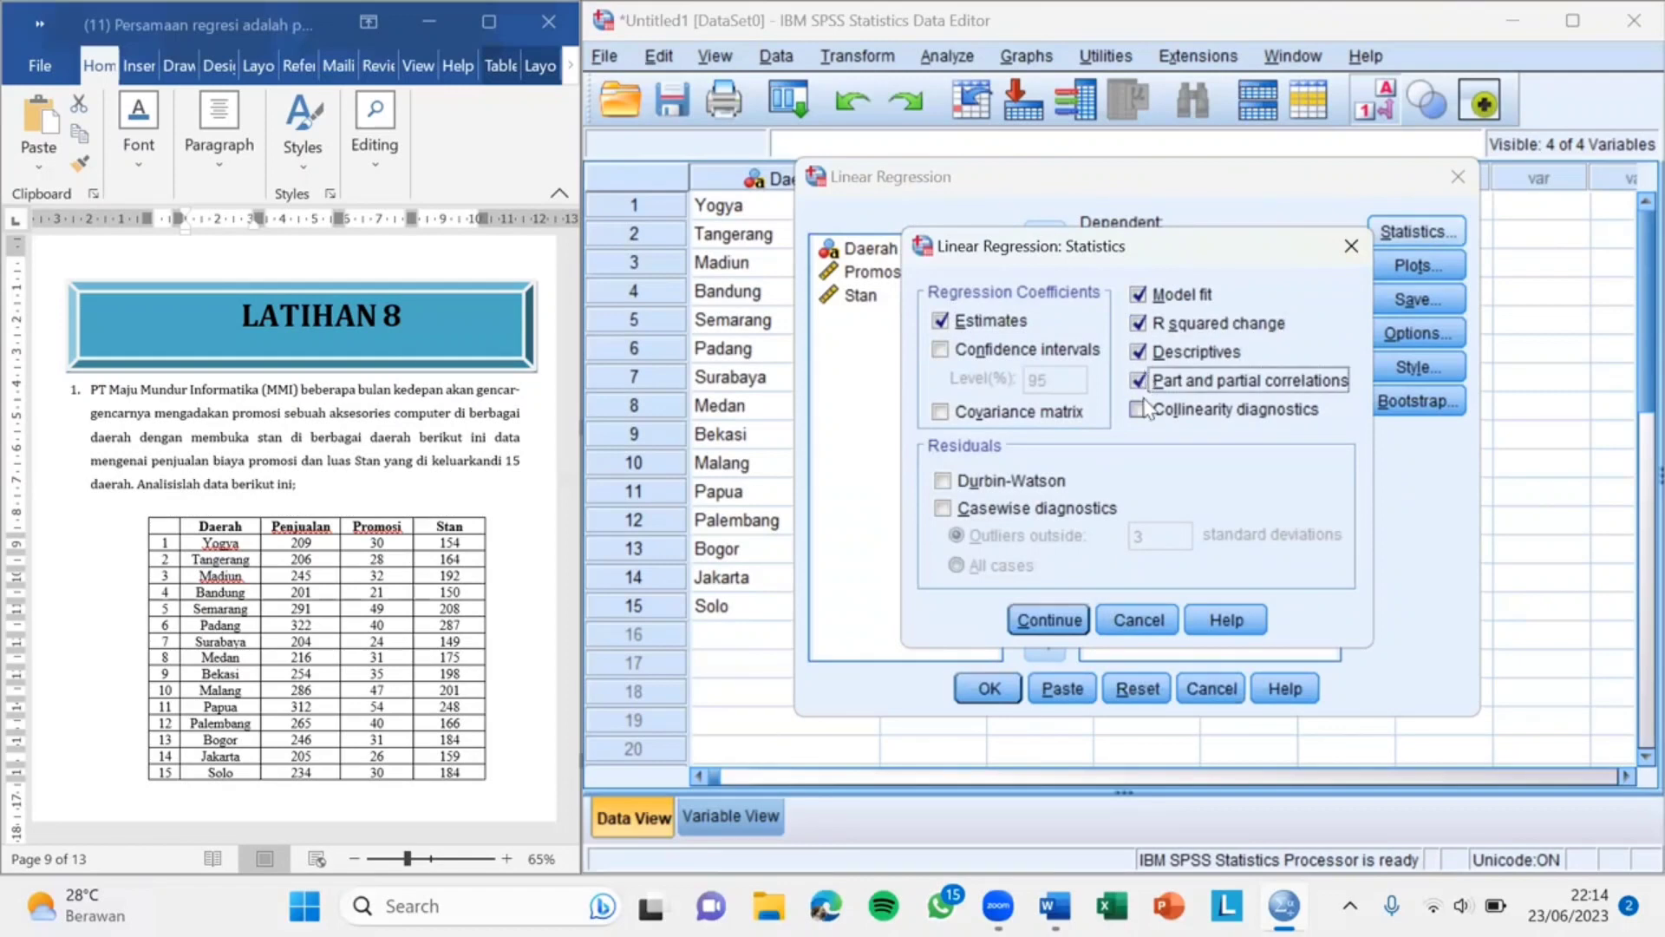
{"action": "left_click", "coordinate": [1143, 408]}
{"action": "left_click", "coordinate": [1041, 621]}
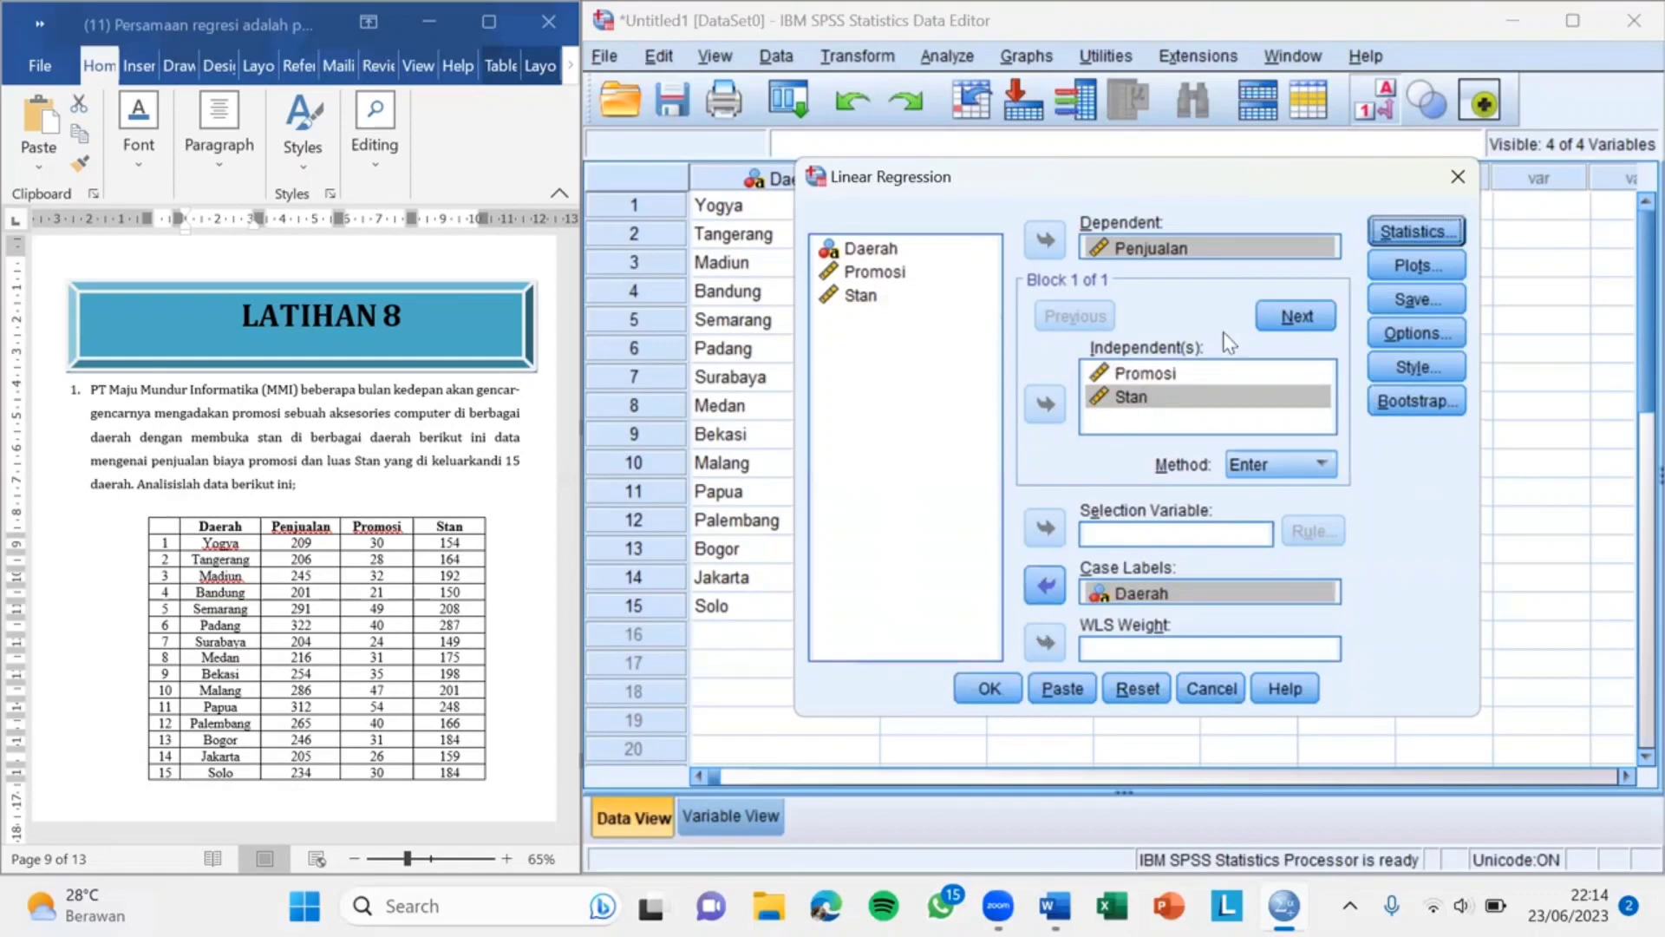
Step: Include a histogram of the standardized residuals in the regression plots
{"action": "left_click", "coordinate": [1418, 267]}
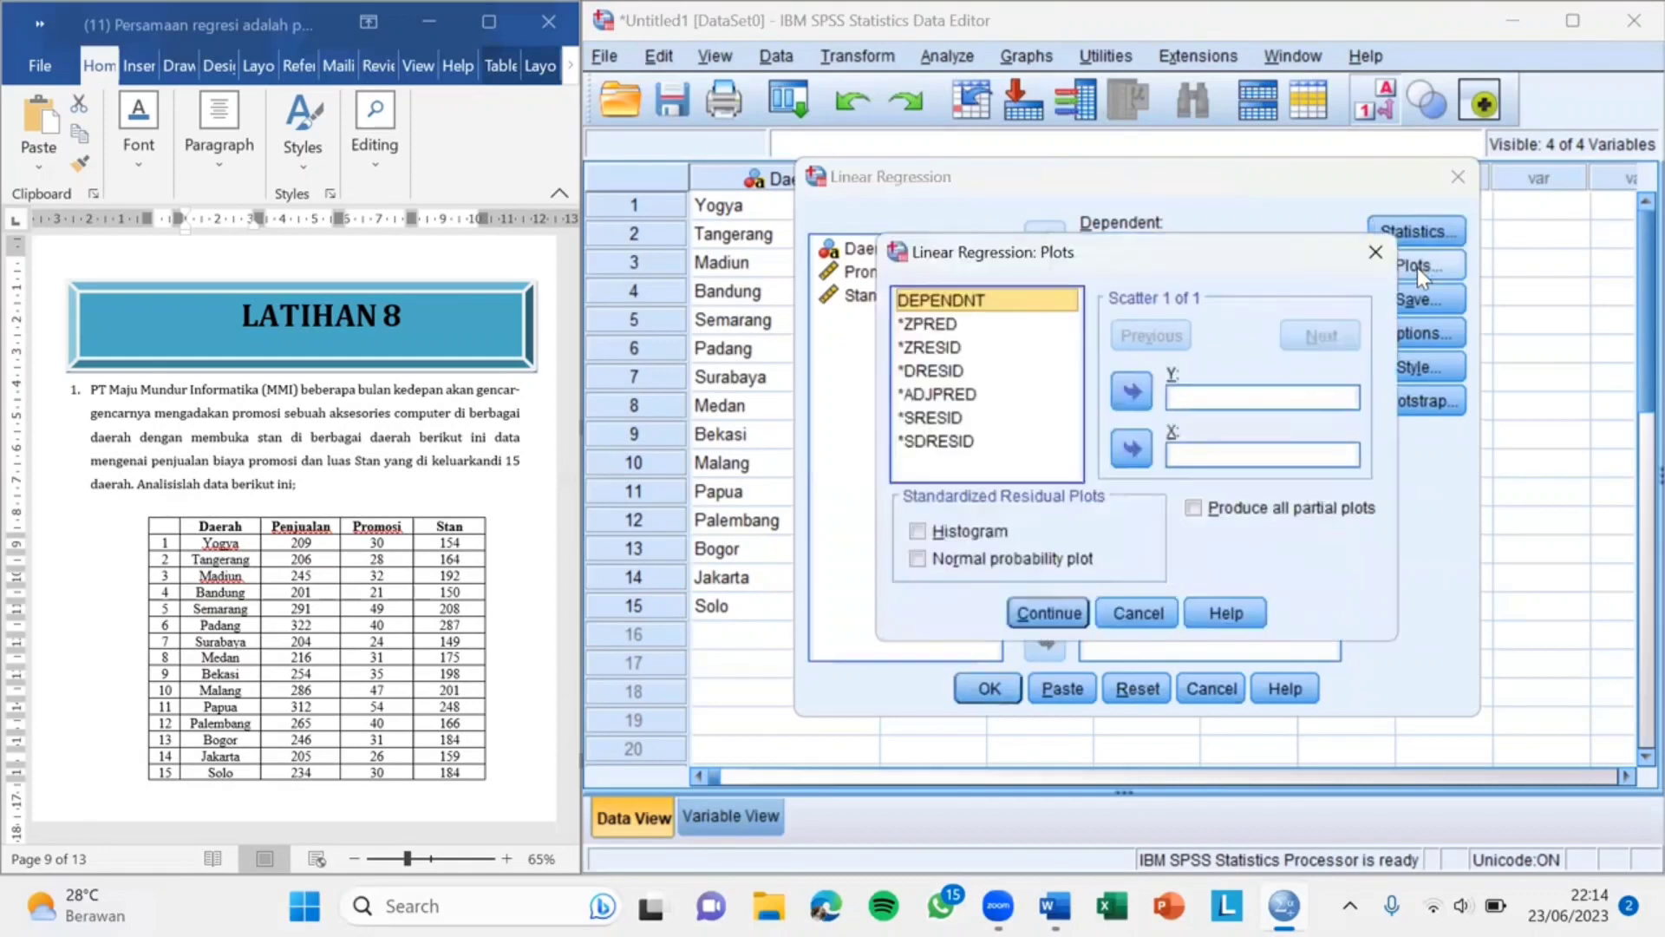
{"action": "left_click", "coordinate": [921, 530]}
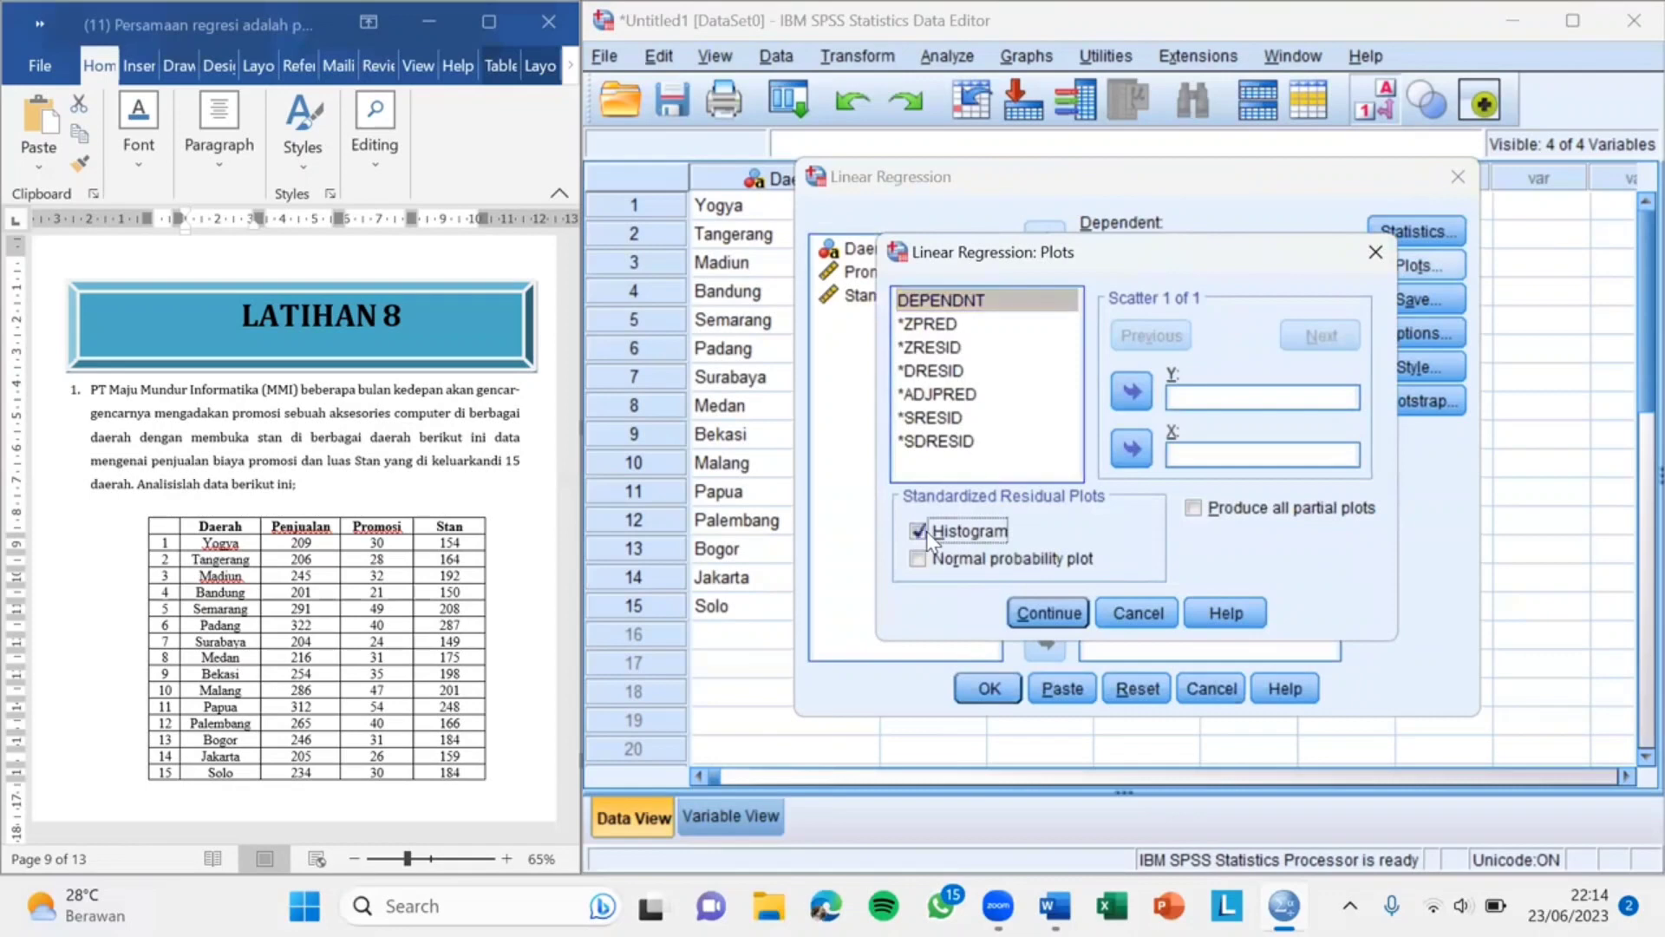
{"action": "left_click", "coordinate": [1058, 605]}
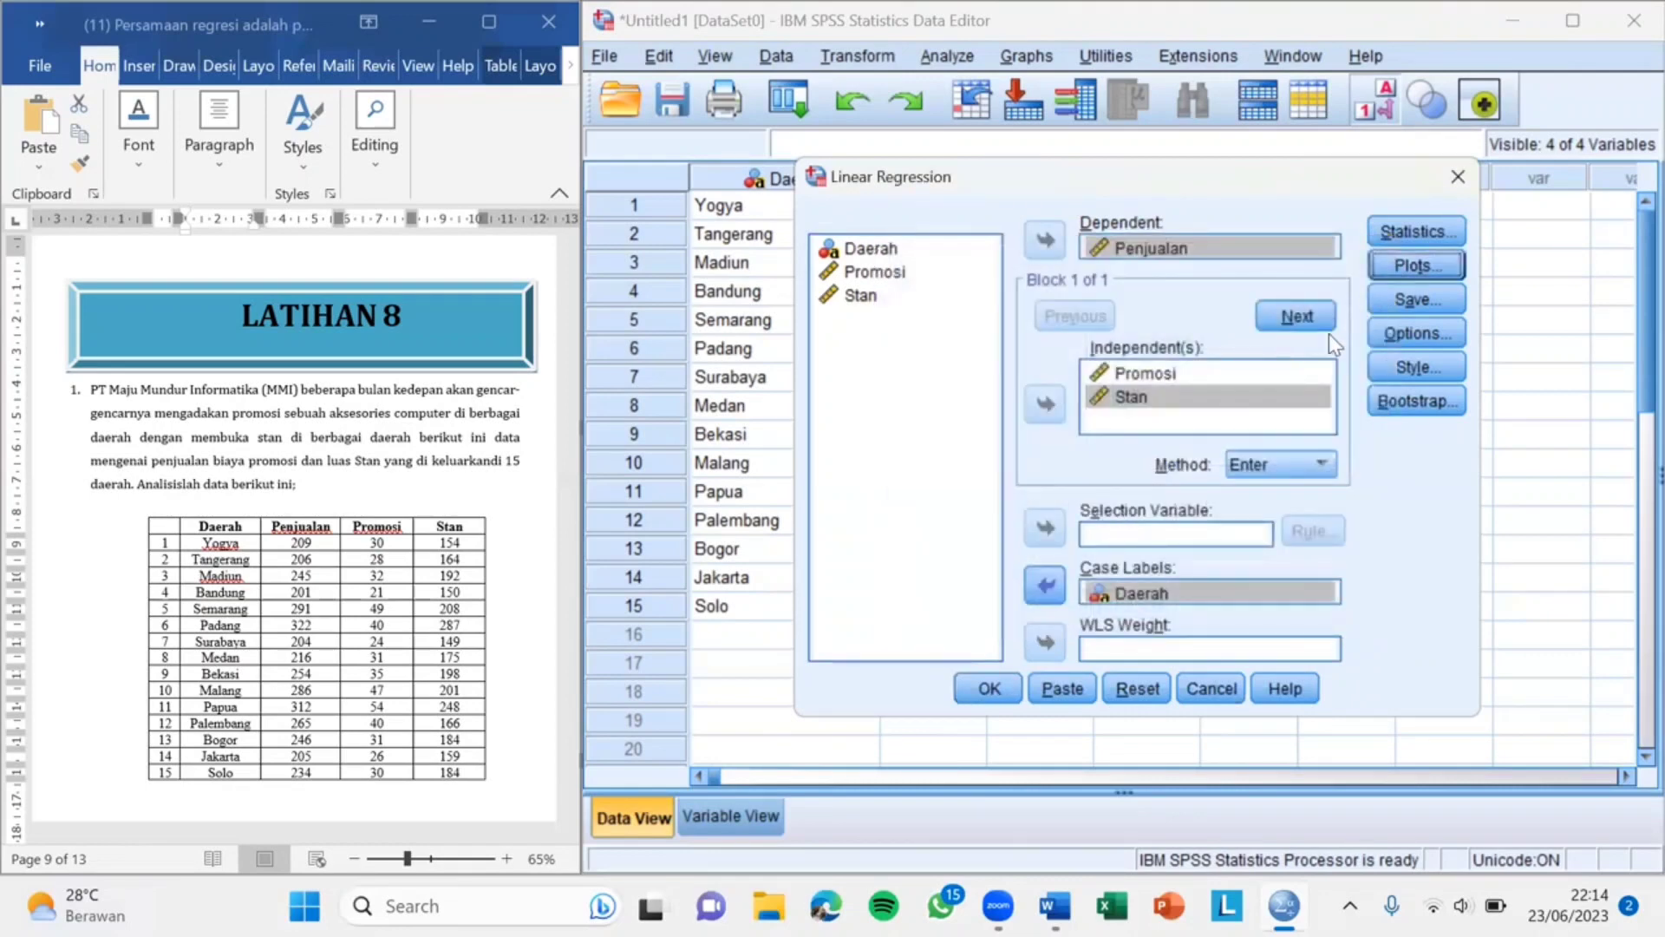
Step: Accept the default regression options, with F probability entry .05 and removal .10, and run the analysis
{"action": "left_click", "coordinate": [1414, 331]}
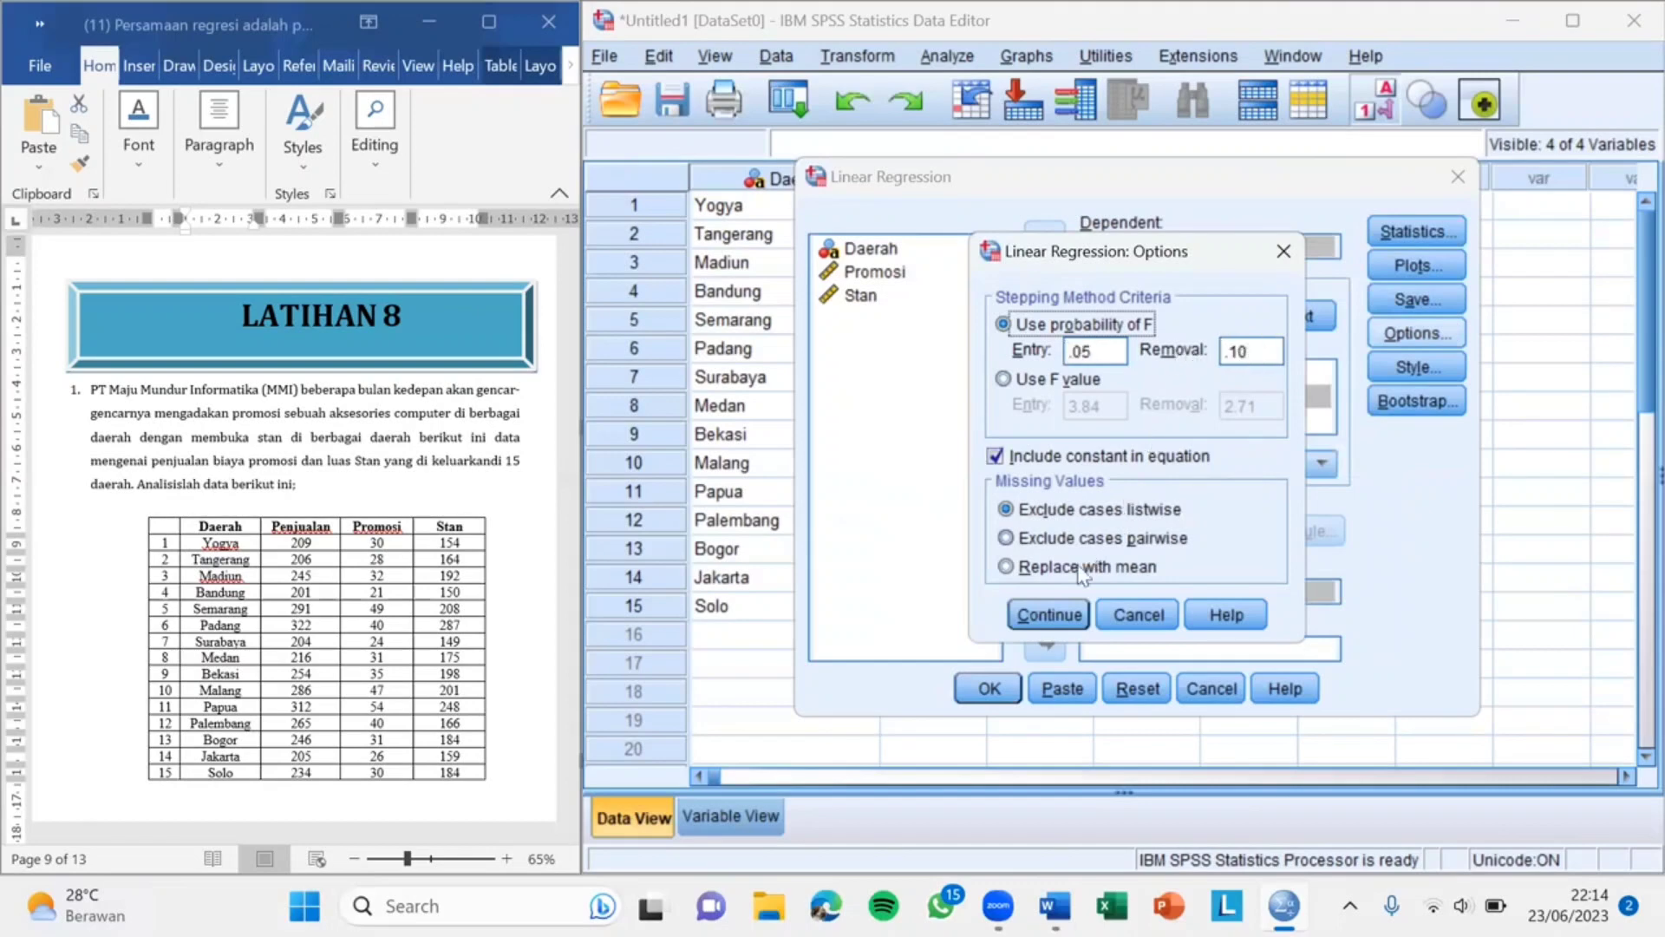
{"action": "left_click", "coordinate": [1051, 616]}
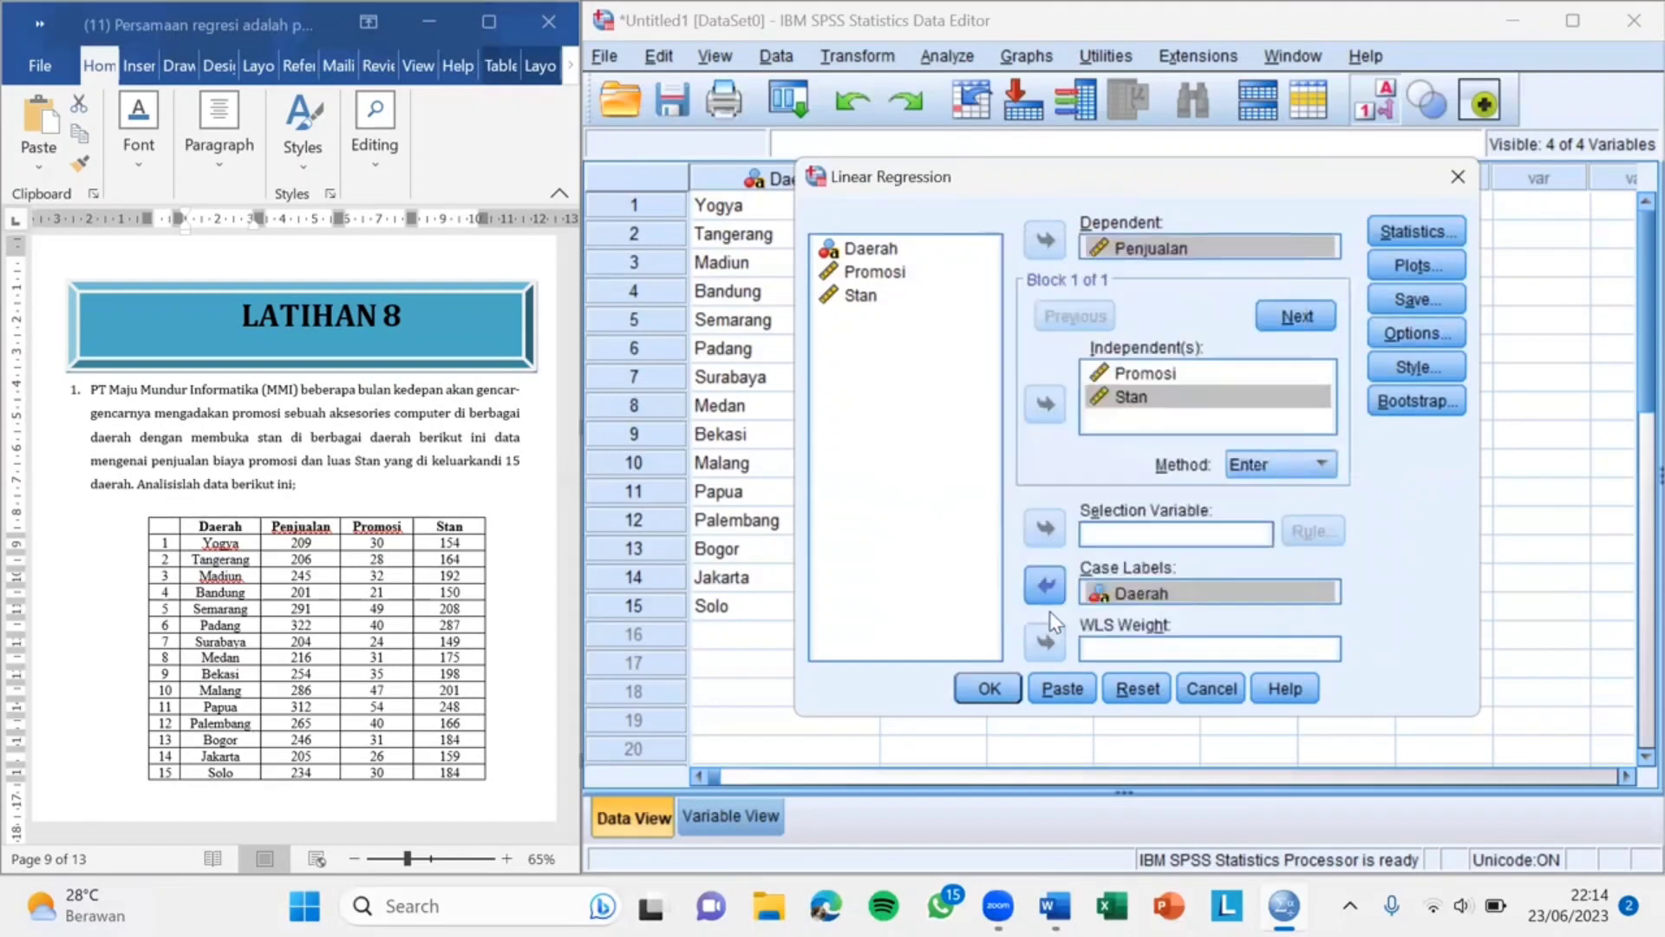
{"action": "left_click", "coordinate": [999, 691]}
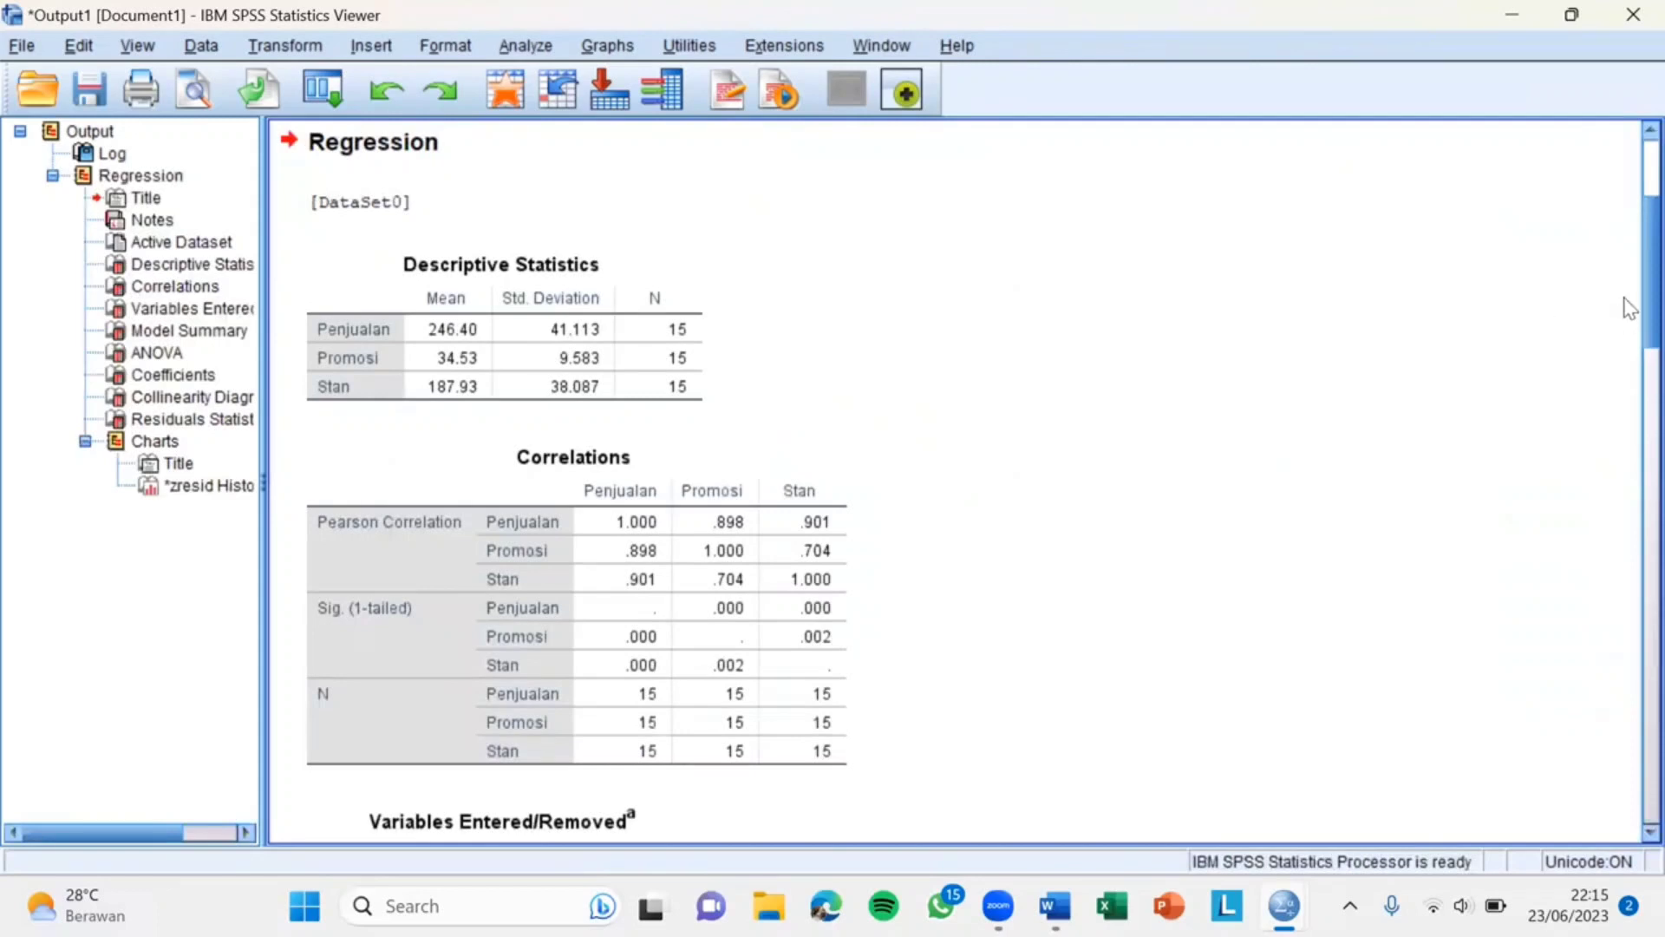
Step: Examine the regression output, including the descriptive statistics, correlations, model summary, ANOVA, coefficients and collinearity tables
{"action": "scroll", "coordinate": [1629, 303], "scroll_direction": "down", "scroll_amount": 10}
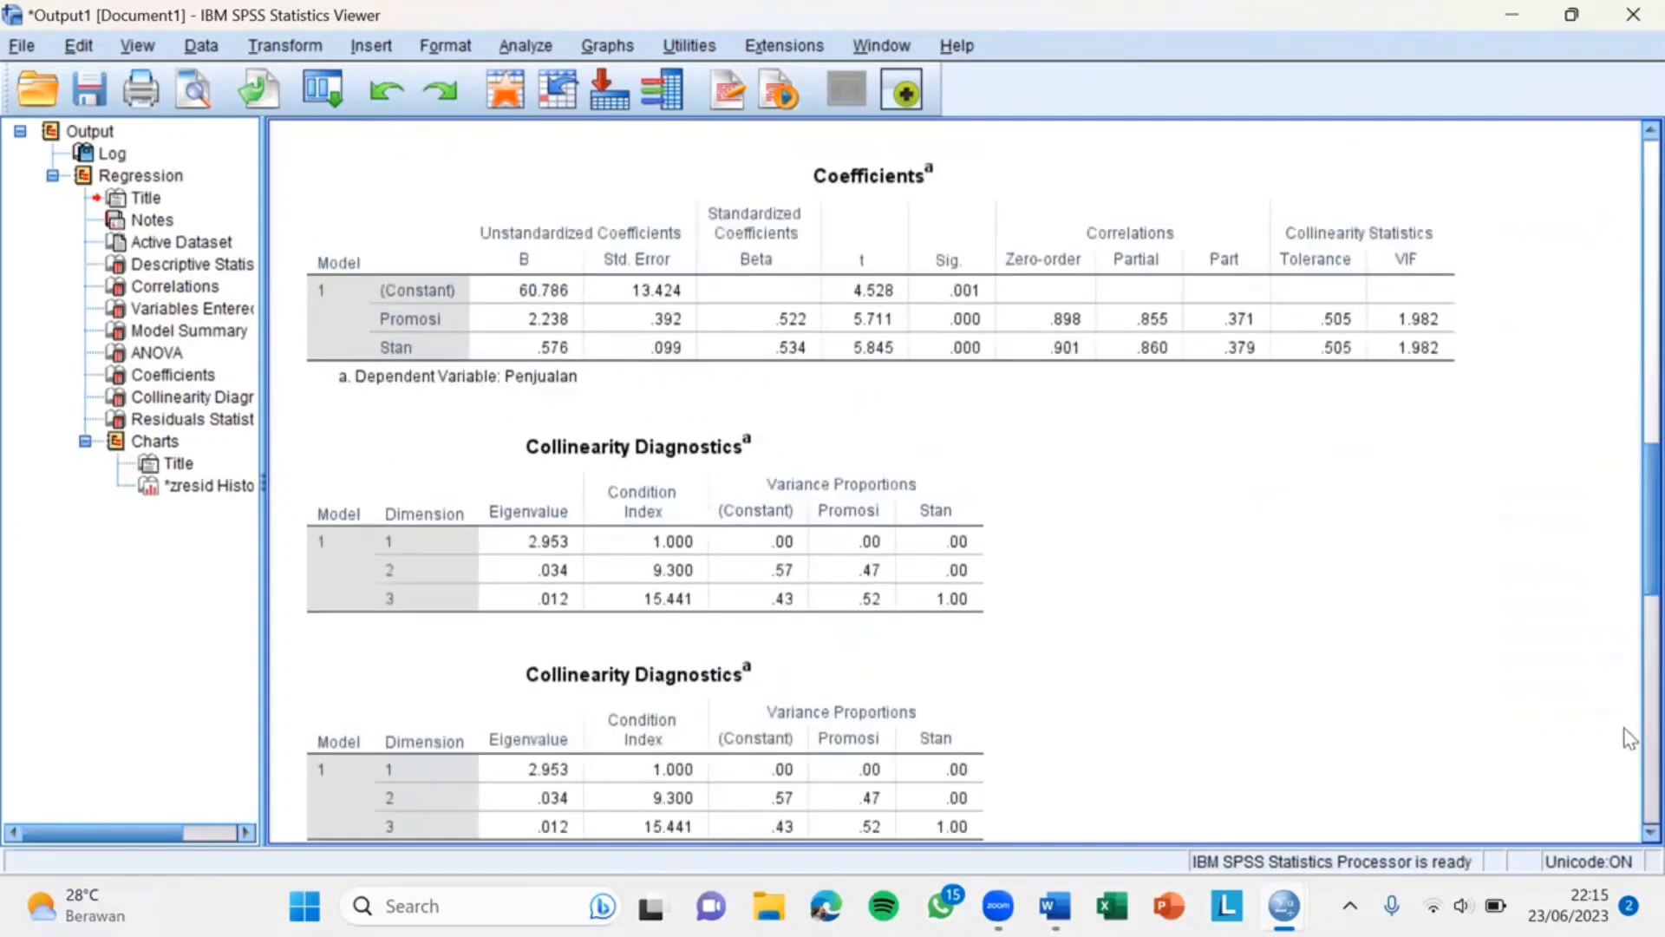
{"action": "scroll", "coordinate": [1622, 312], "scroll_direction": "up", "scroll_amount": 10}
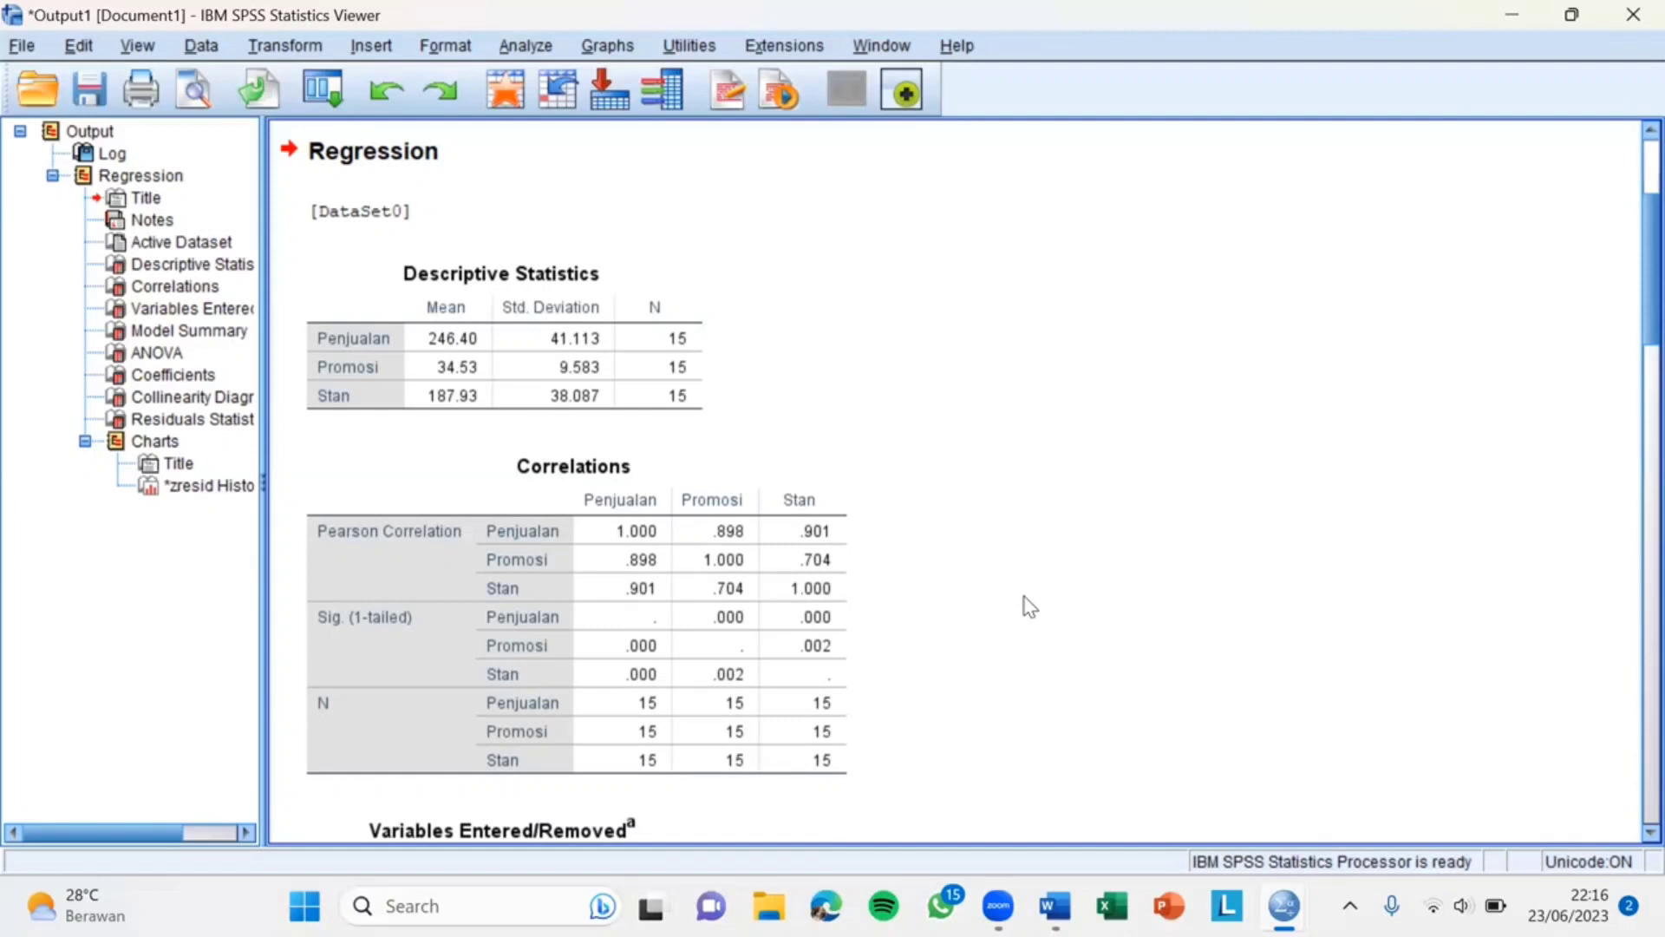
{"action": "left_click", "coordinate": [753, 568]}
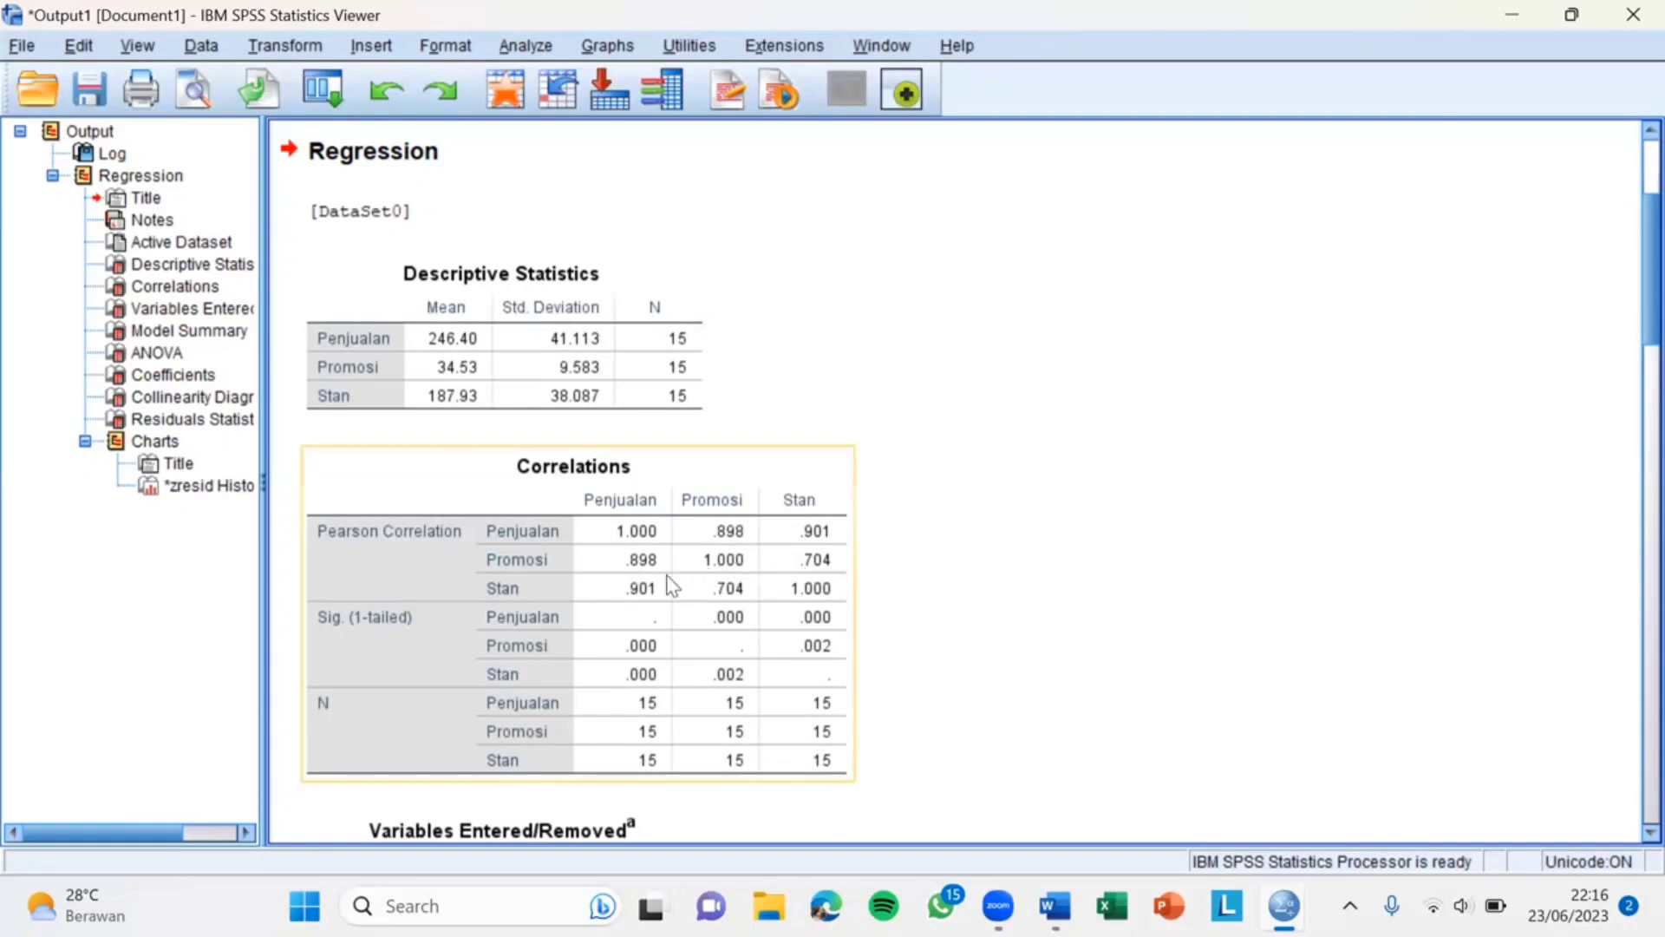
{"action": "left_click", "coordinate": [1109, 651]}
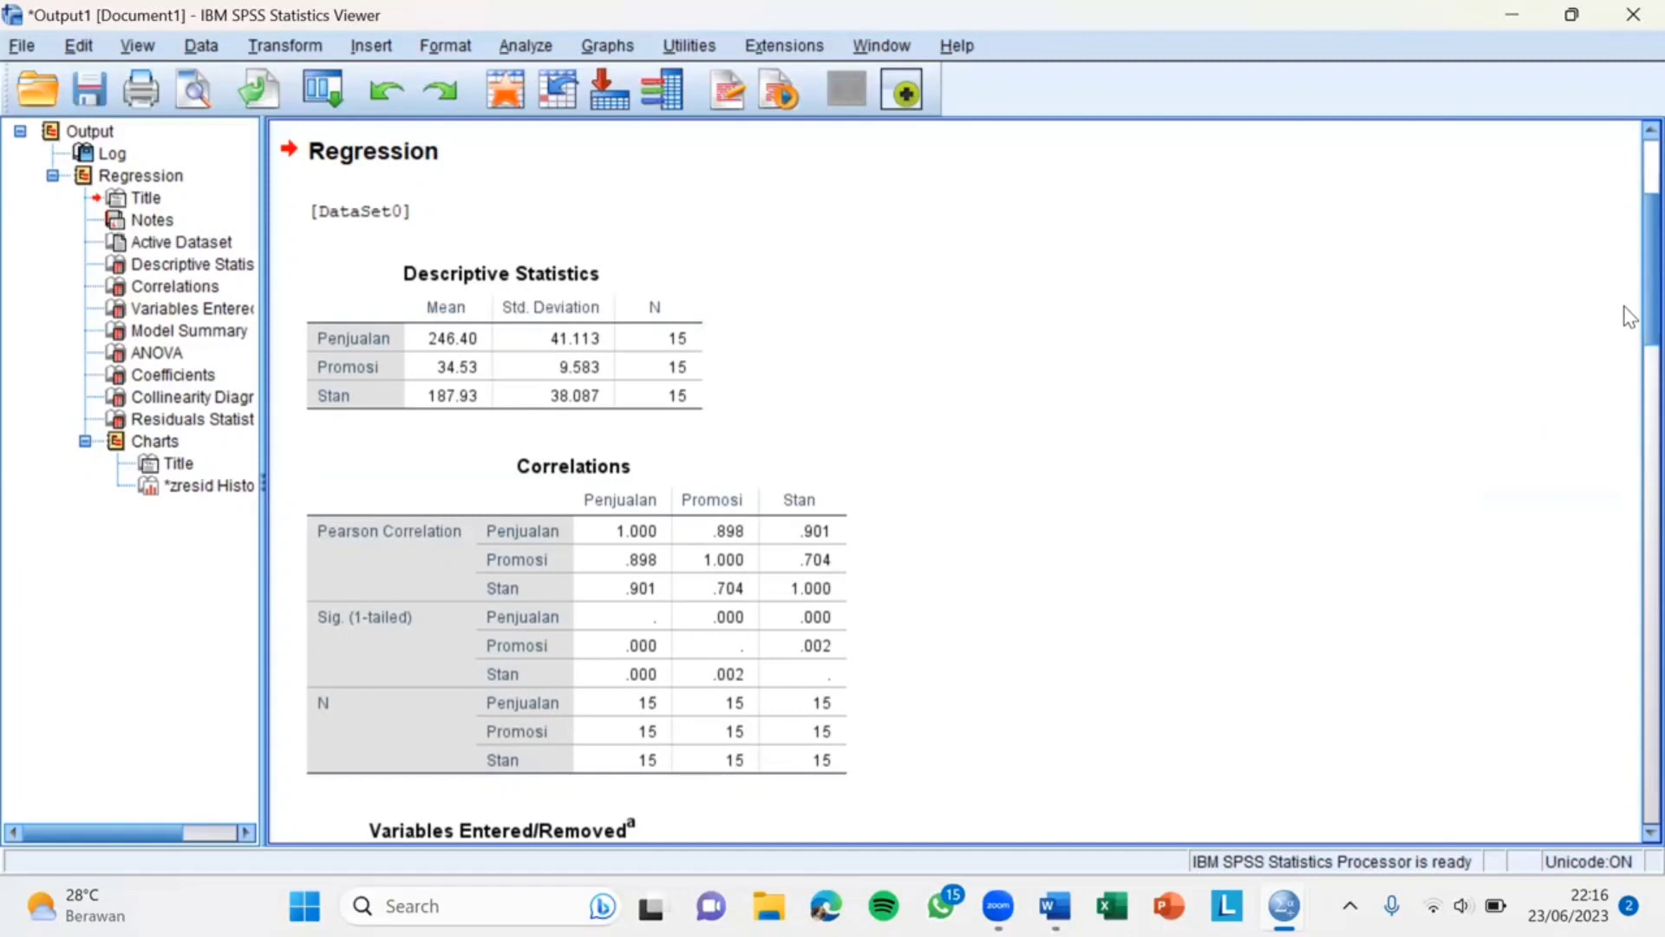
{"action": "scroll", "coordinate": [1629, 347], "scroll_direction": "down", "scroll_amount": 10}
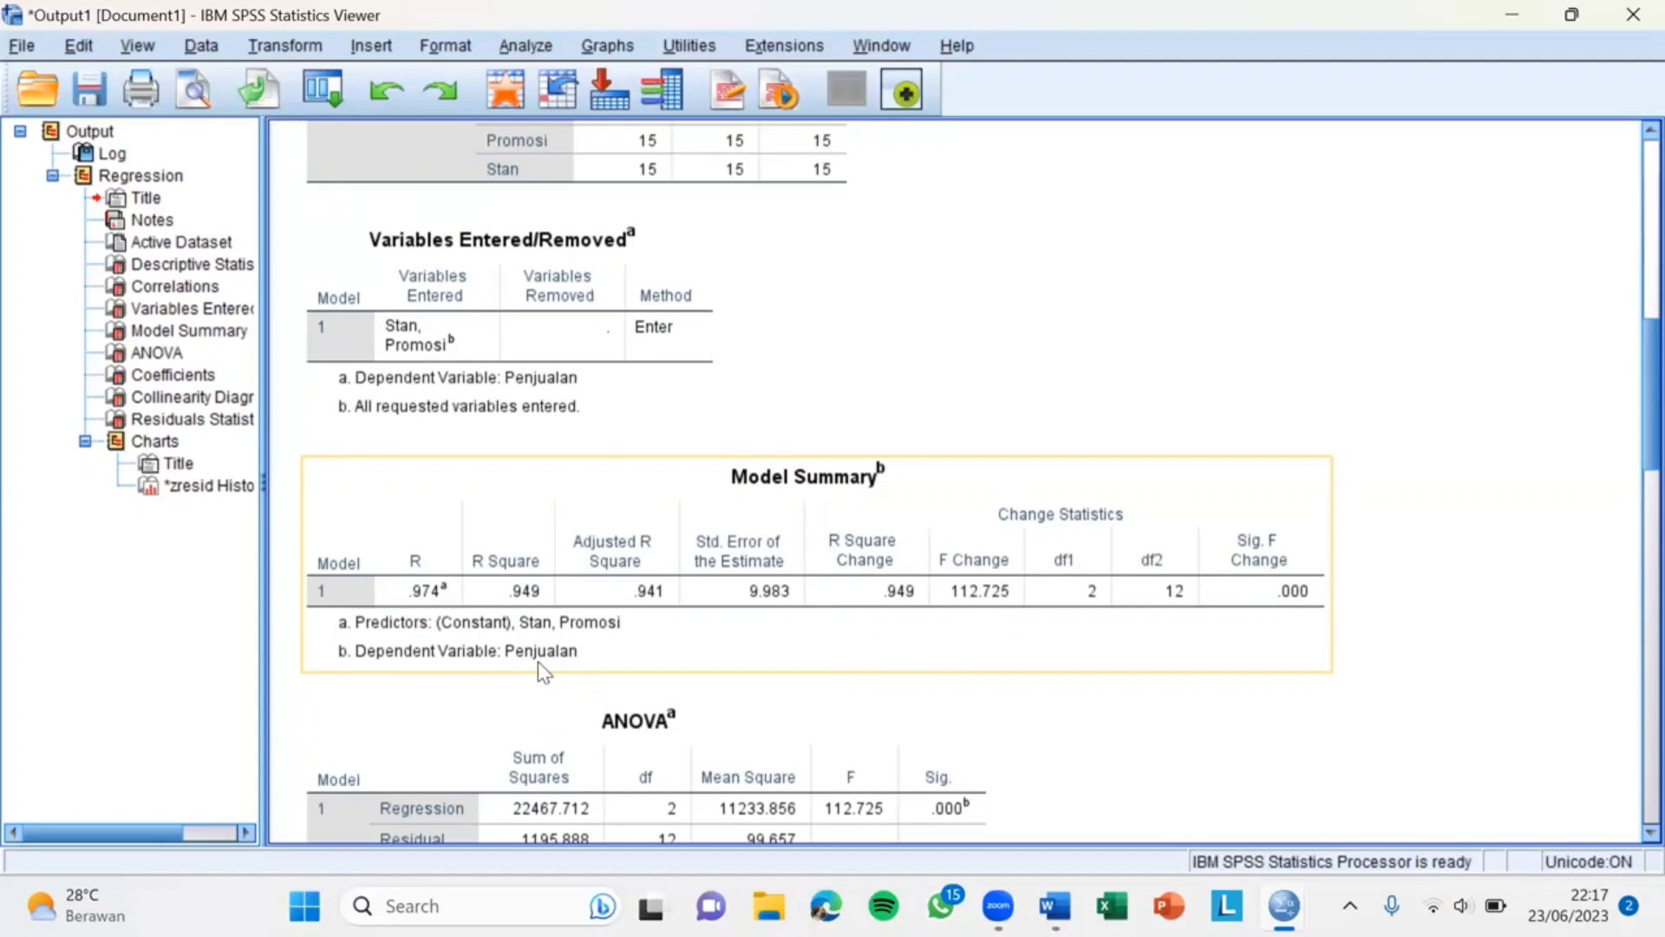
{"action": "scroll", "coordinate": [538, 661], "scroll_direction": "down", "scroll_amount": 5}
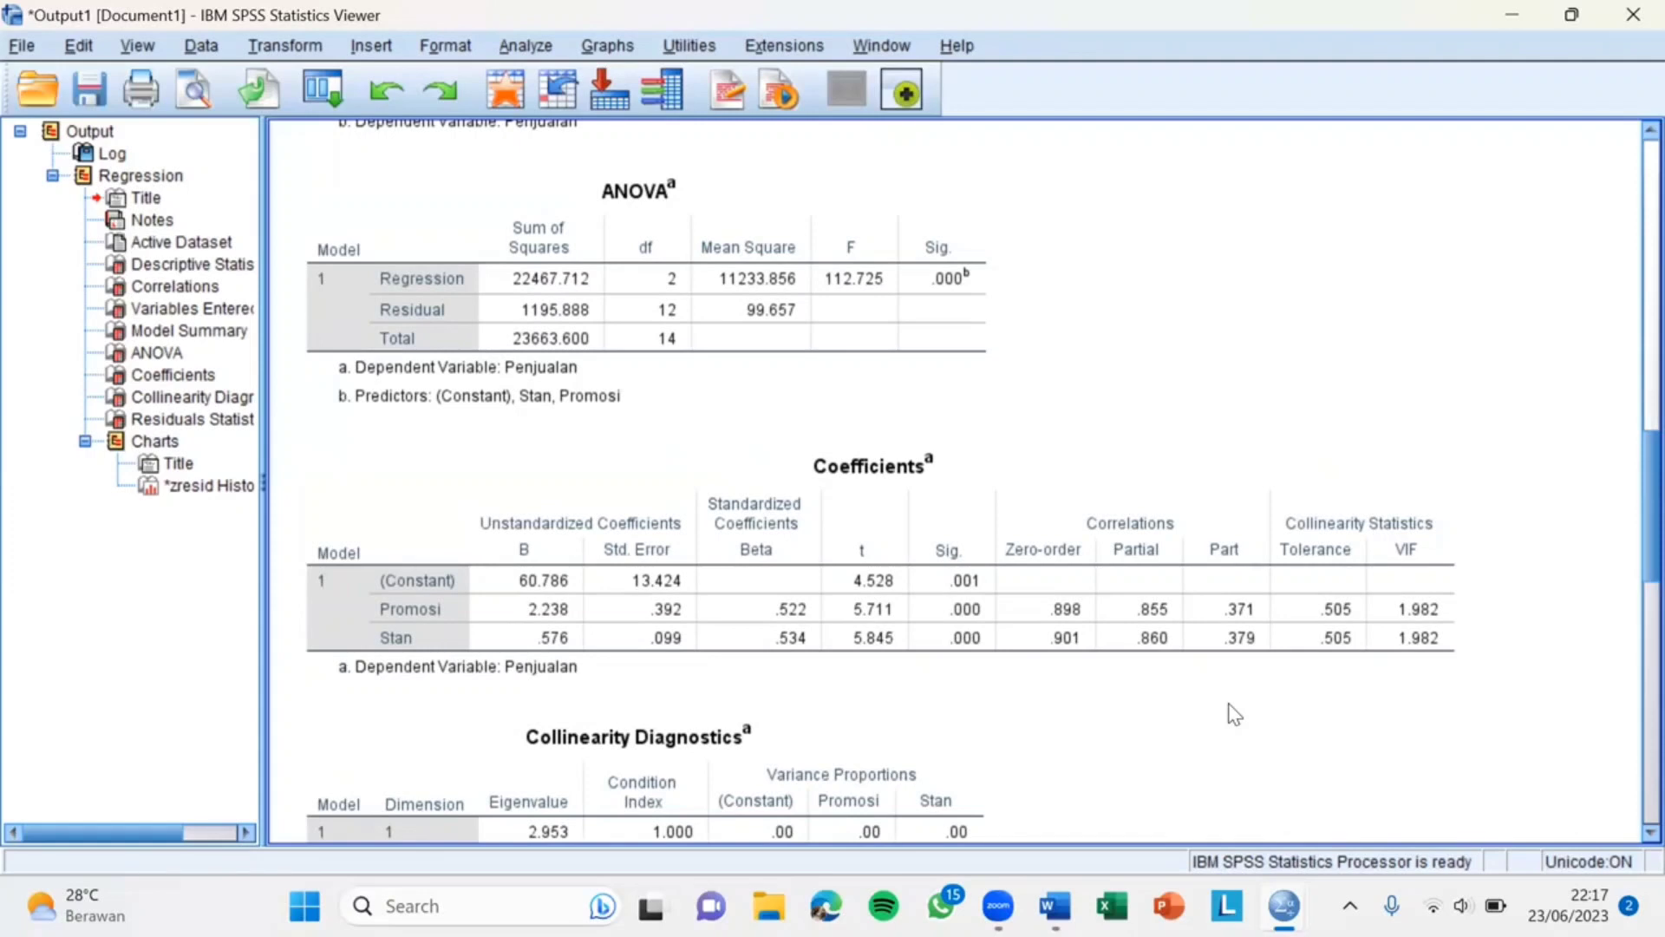
{"action": "left_click", "coordinate": [1154, 651]}
{"action": "scroll", "coordinate": [1627, 573], "scroll_direction": "down", "scroll_amount": 10}
{"action": "scroll", "coordinate": [1601, 770], "scroll_direction": "down", "scroll_amount": 3}
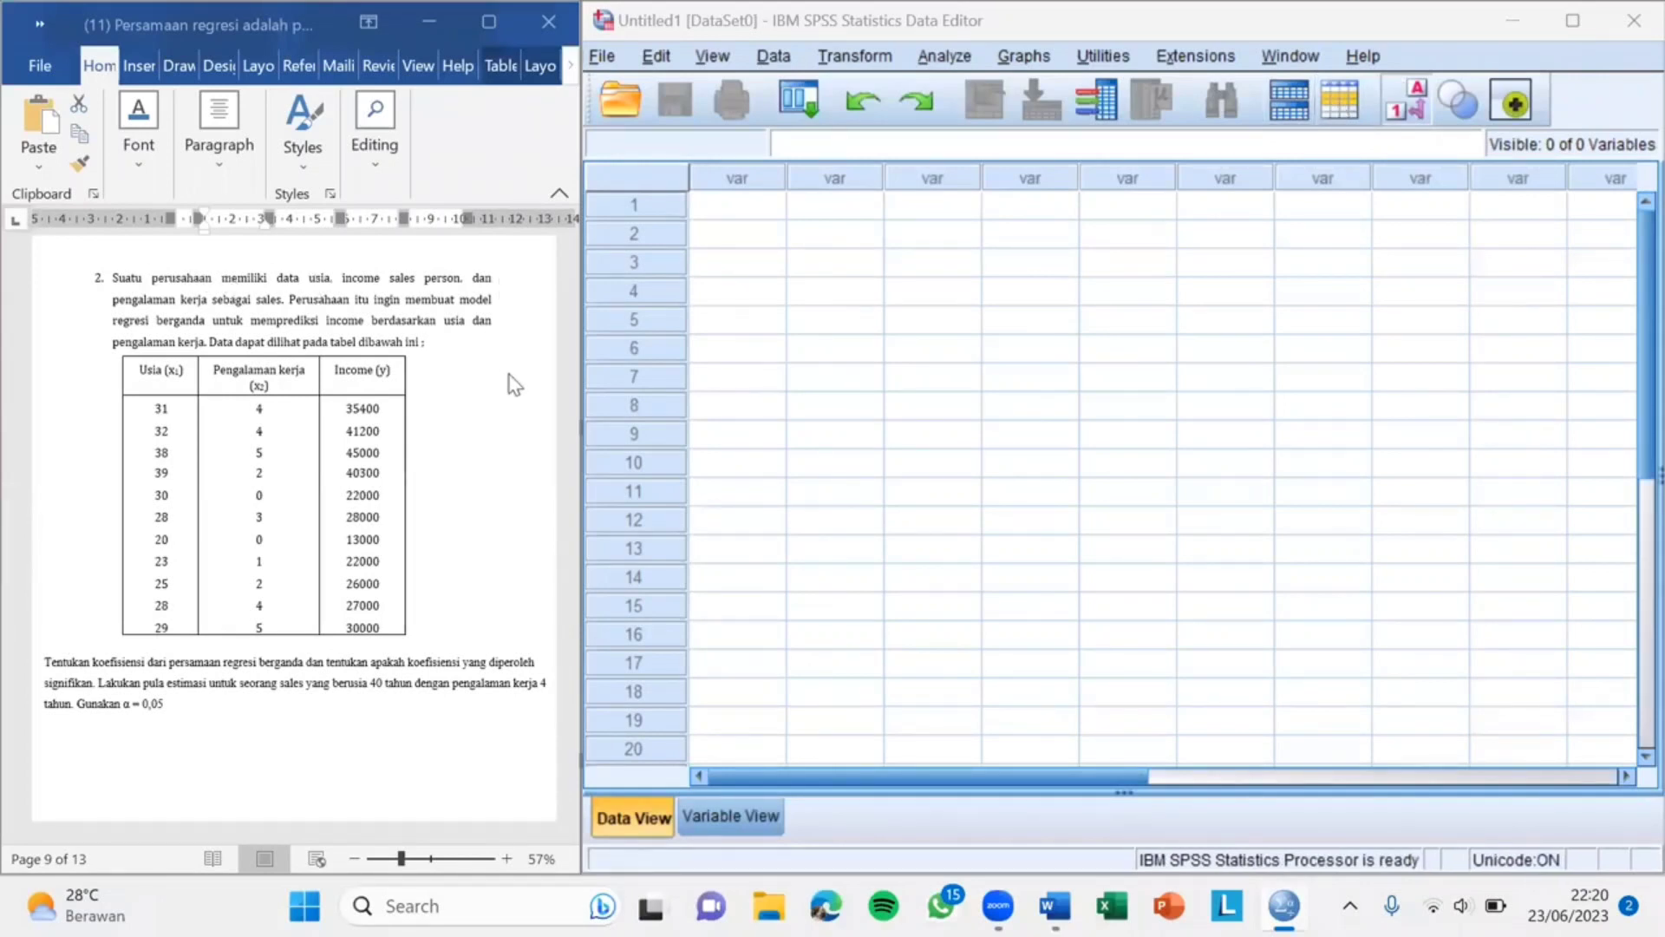
Step: Define the first variable of the empty dataset as Usia, keeping it numeric, with 0 decimals
{"action": "double_click", "coordinate": [744, 178]}
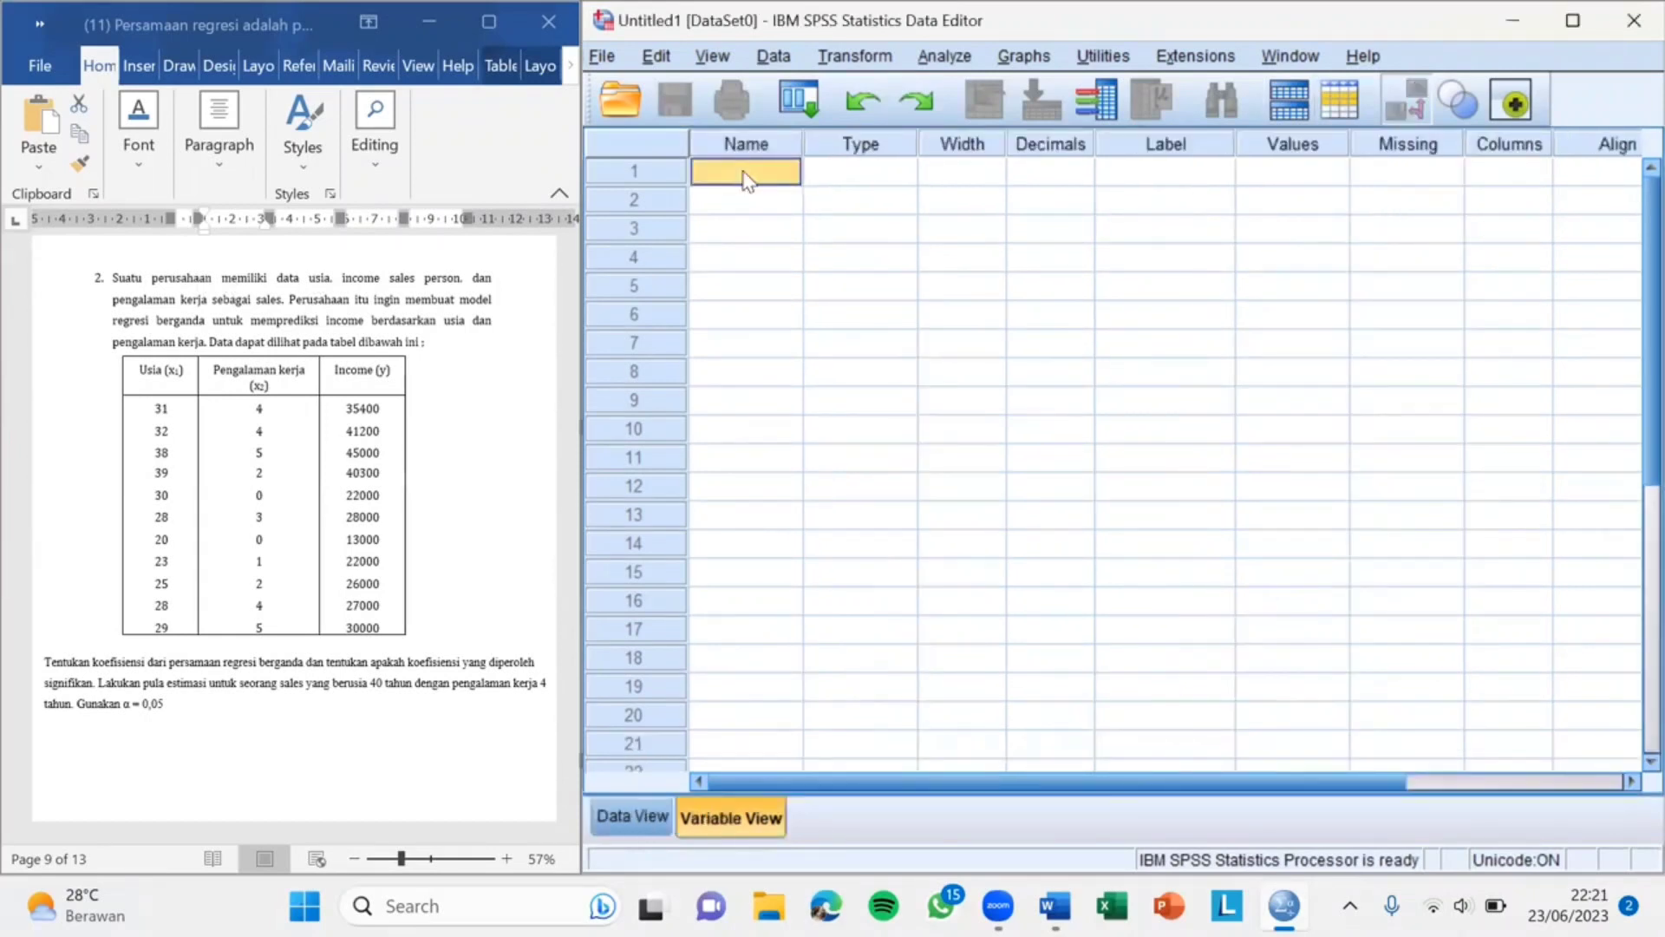
{"action": "key", "text": "Caps_Lock"}
{"action": "type", "text": "Usia"}
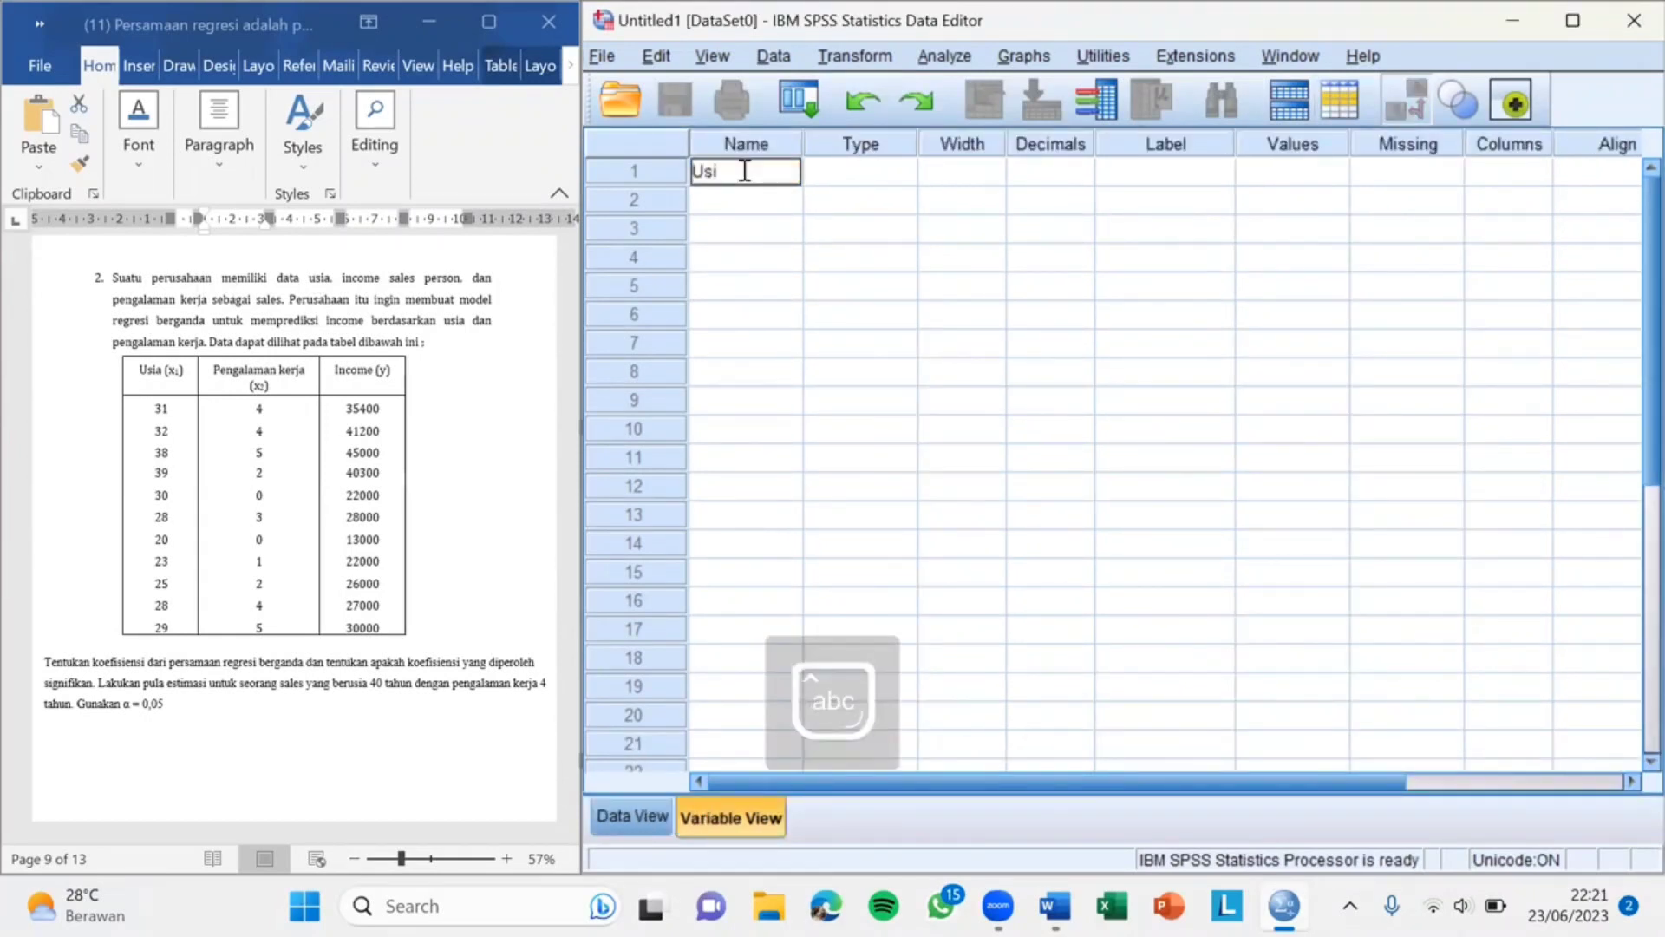
{"action": "left_click", "coordinate": [902, 176]}
{"action": "left_click", "coordinate": [905, 173]}
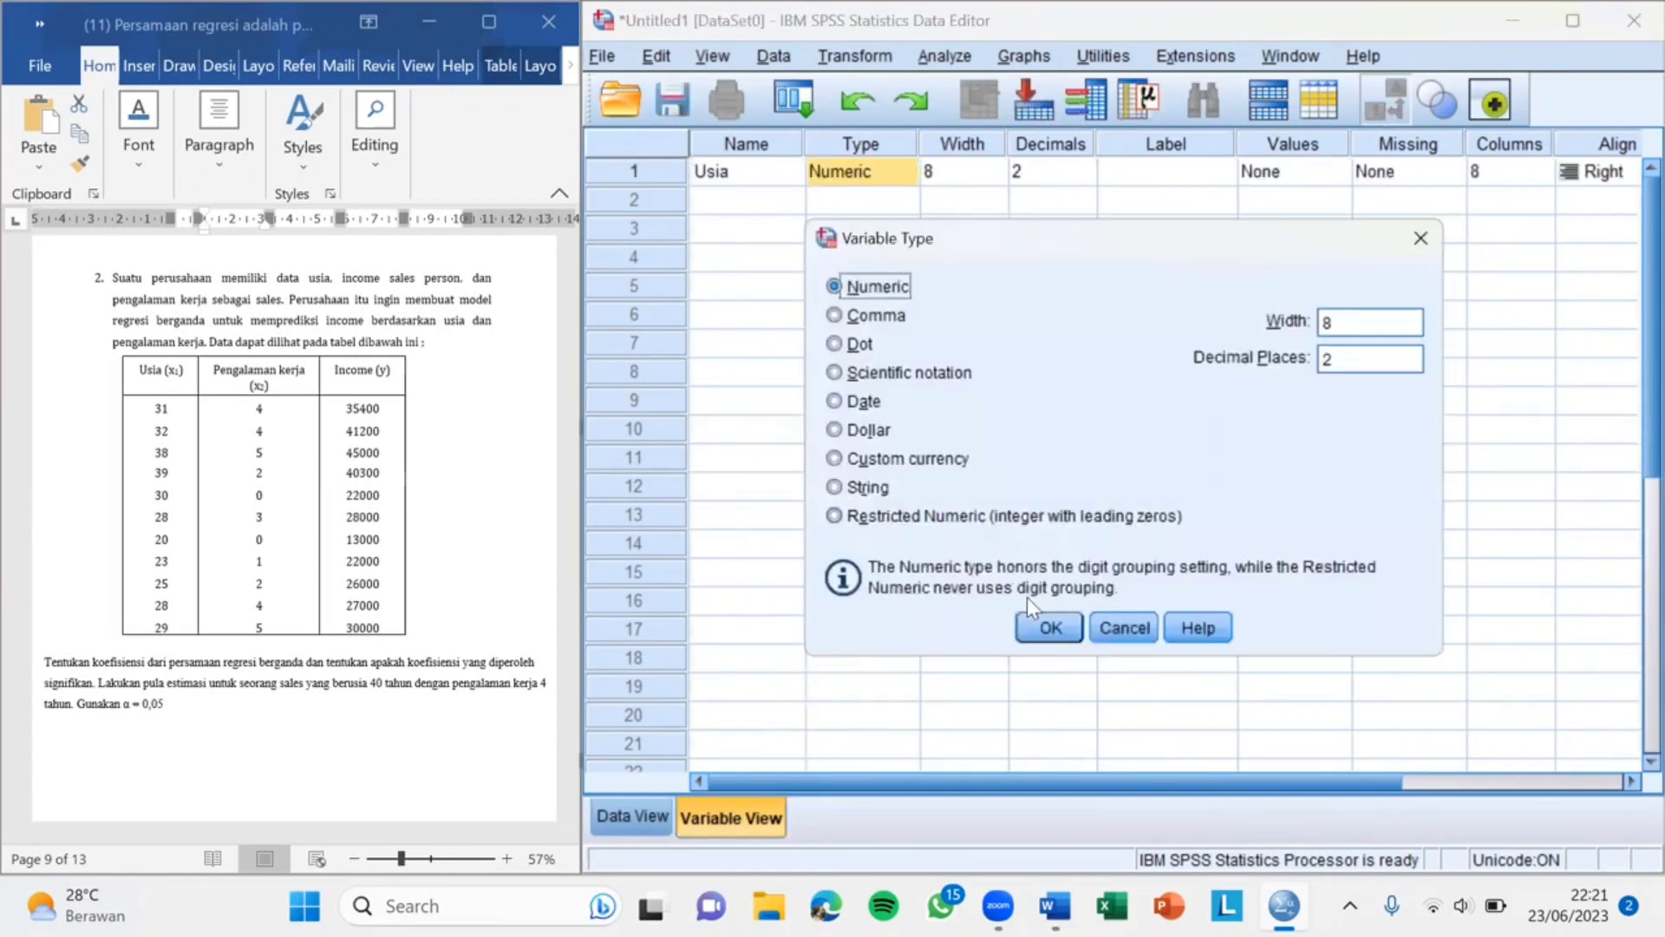
{"action": "left_click", "coordinate": [1050, 628]}
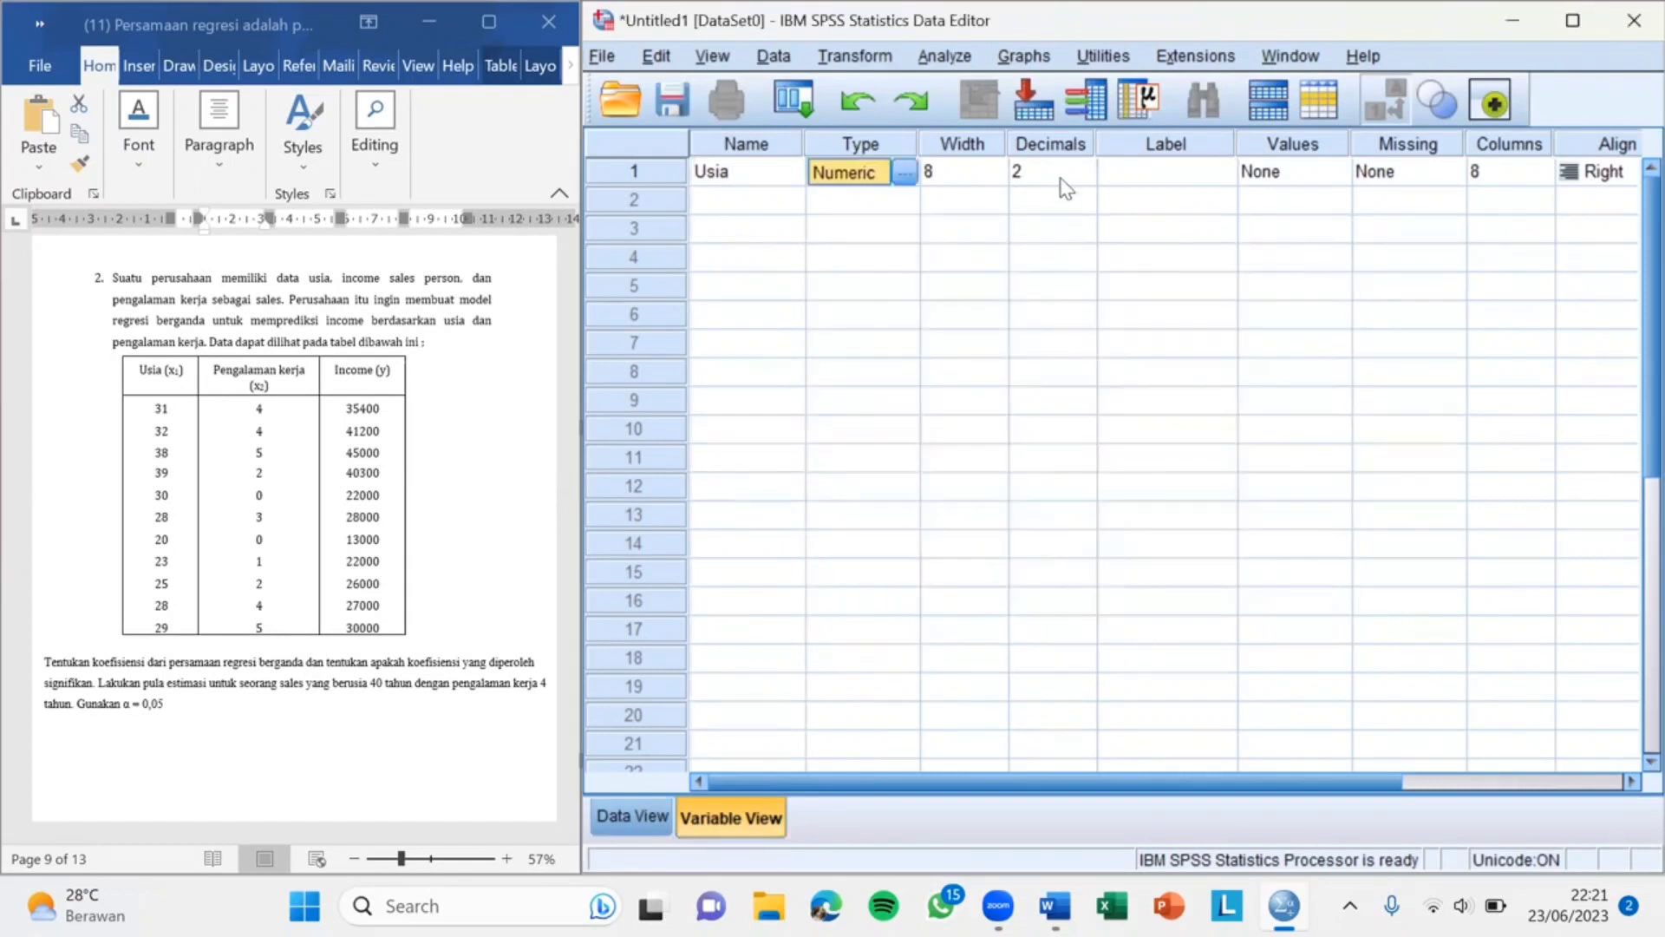
{"action": "left_click", "coordinate": [1061, 173]}
{"action": "key", "text": "Delete"}
{"action": "type", "text": "0"}
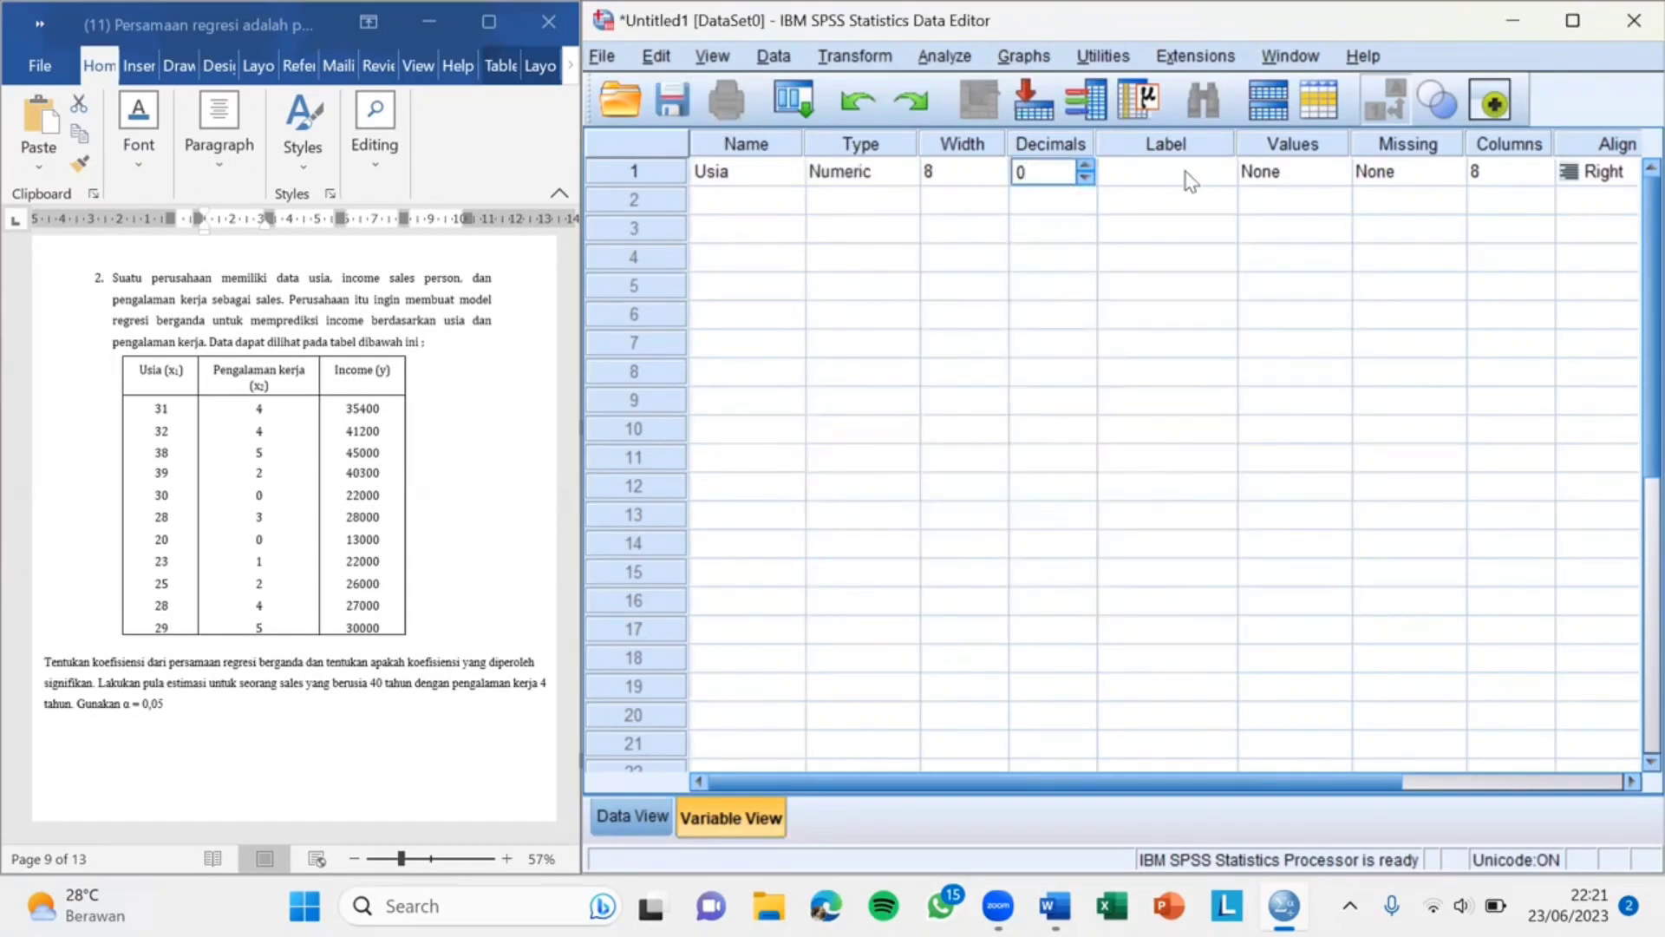
Step: Set both the column display size and the width of the Usia variable to 10
{"action": "left_click", "coordinate": [1532, 170]}
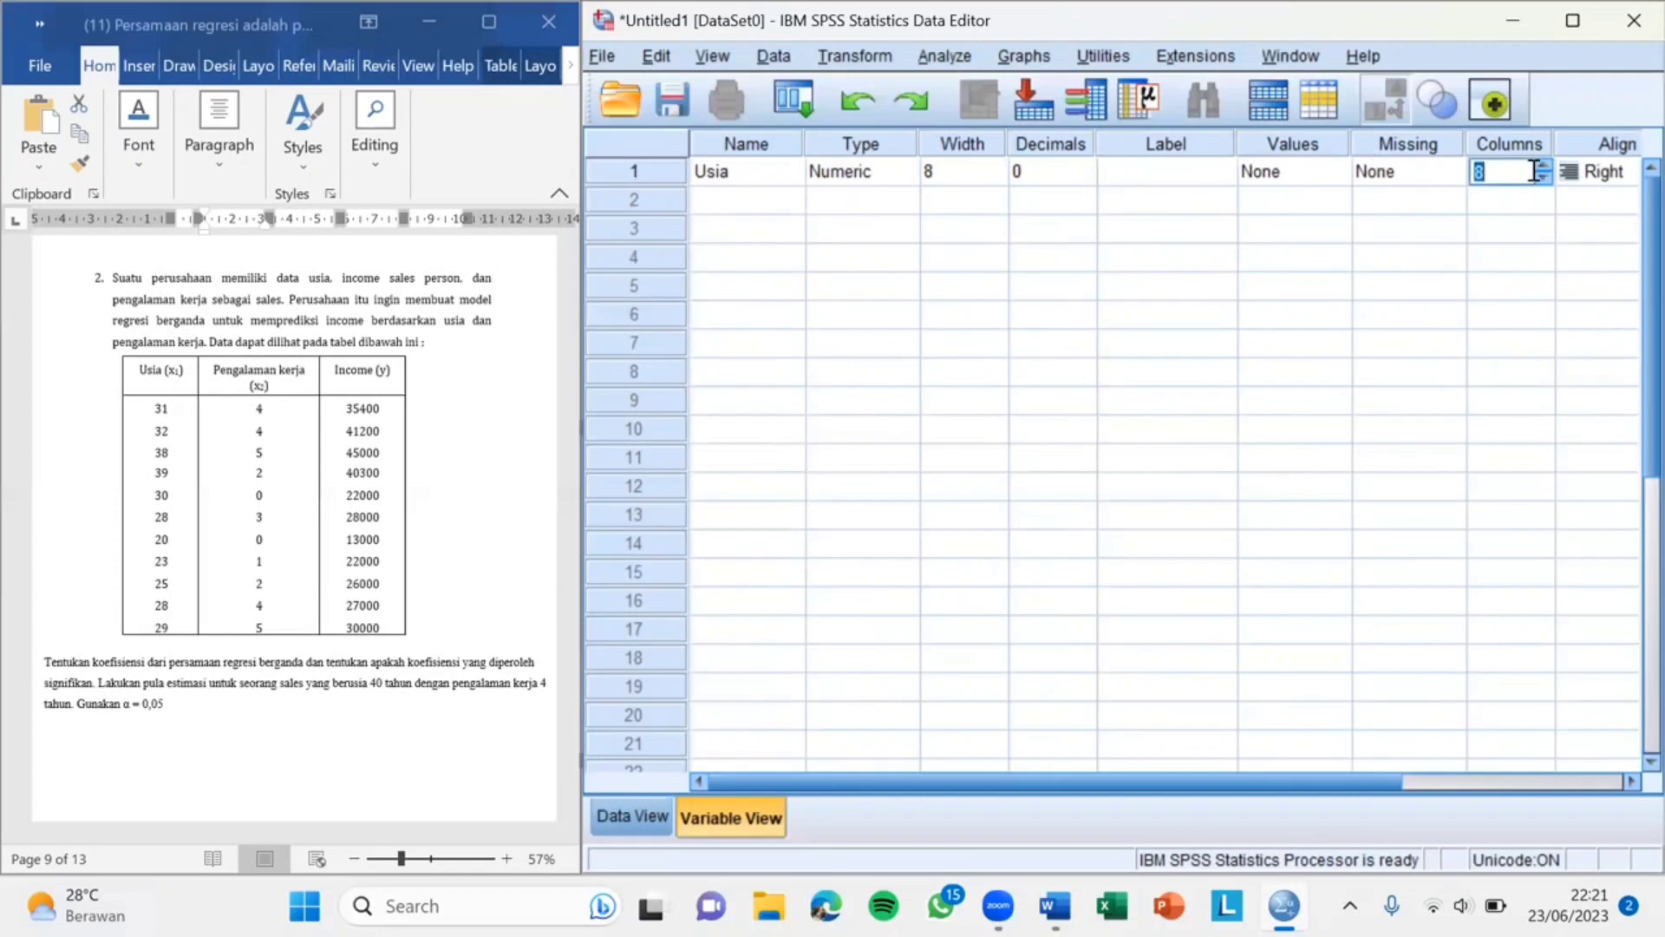
{"action": "type", "text": "10"}
{"action": "double_click", "coordinate": [959, 164]}
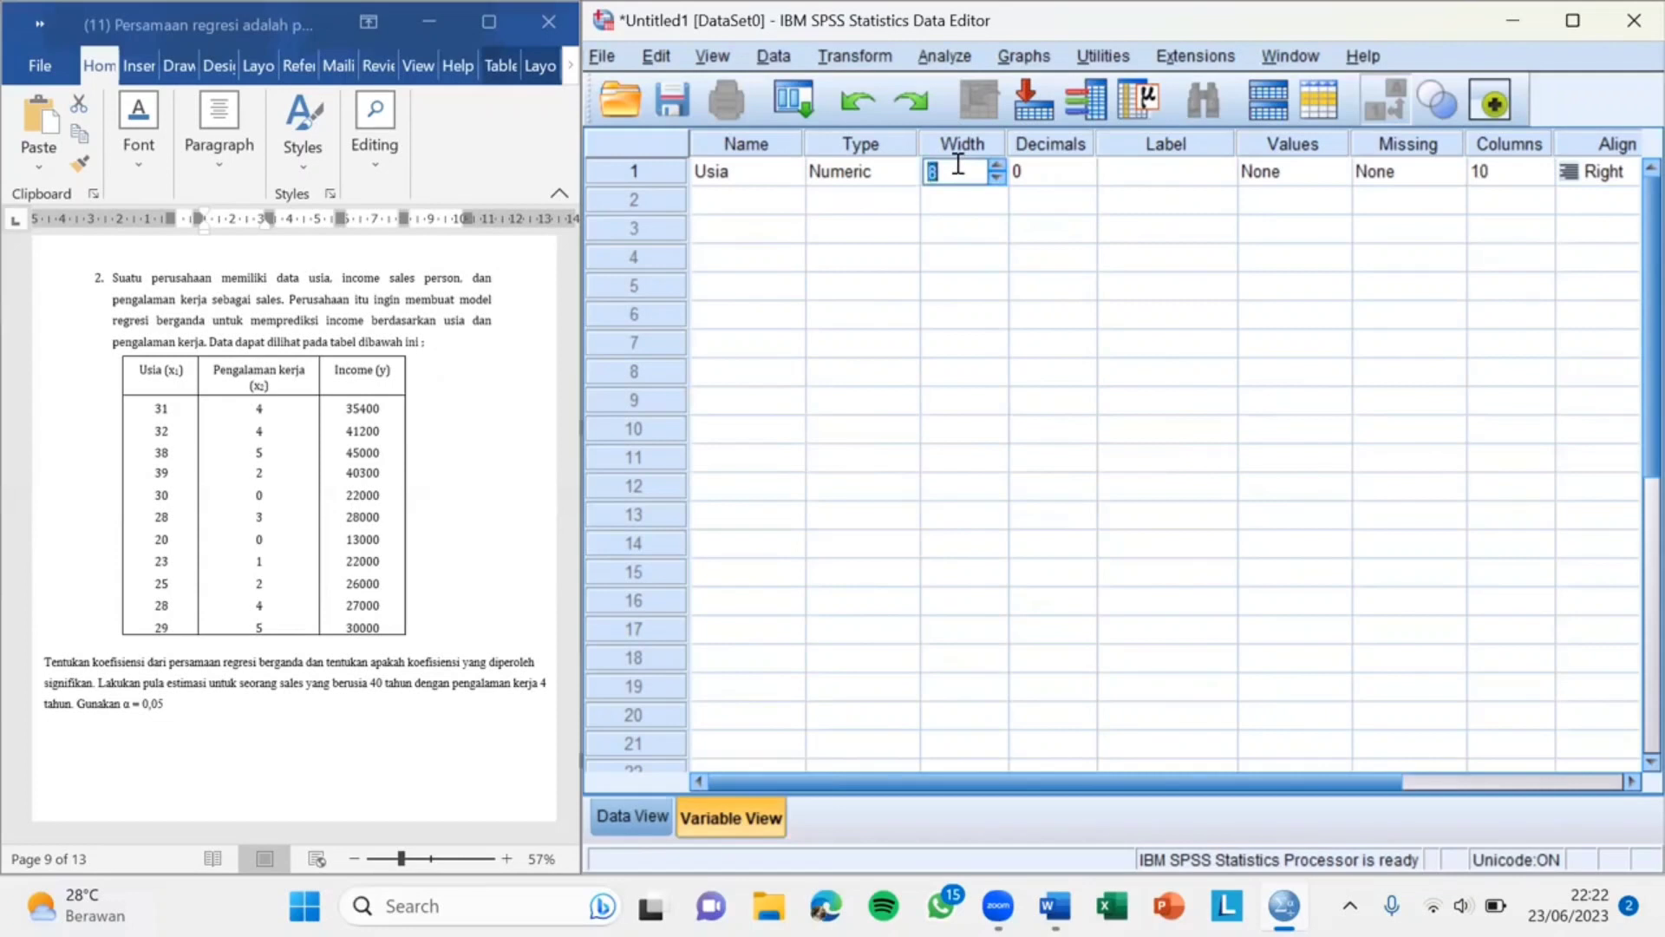
{"action": "type", "text": "10"}
Step: Set the Usia variable's alignment to Left and its measurement level to Scale
{"action": "left_click", "coordinate": [1580, 171]}
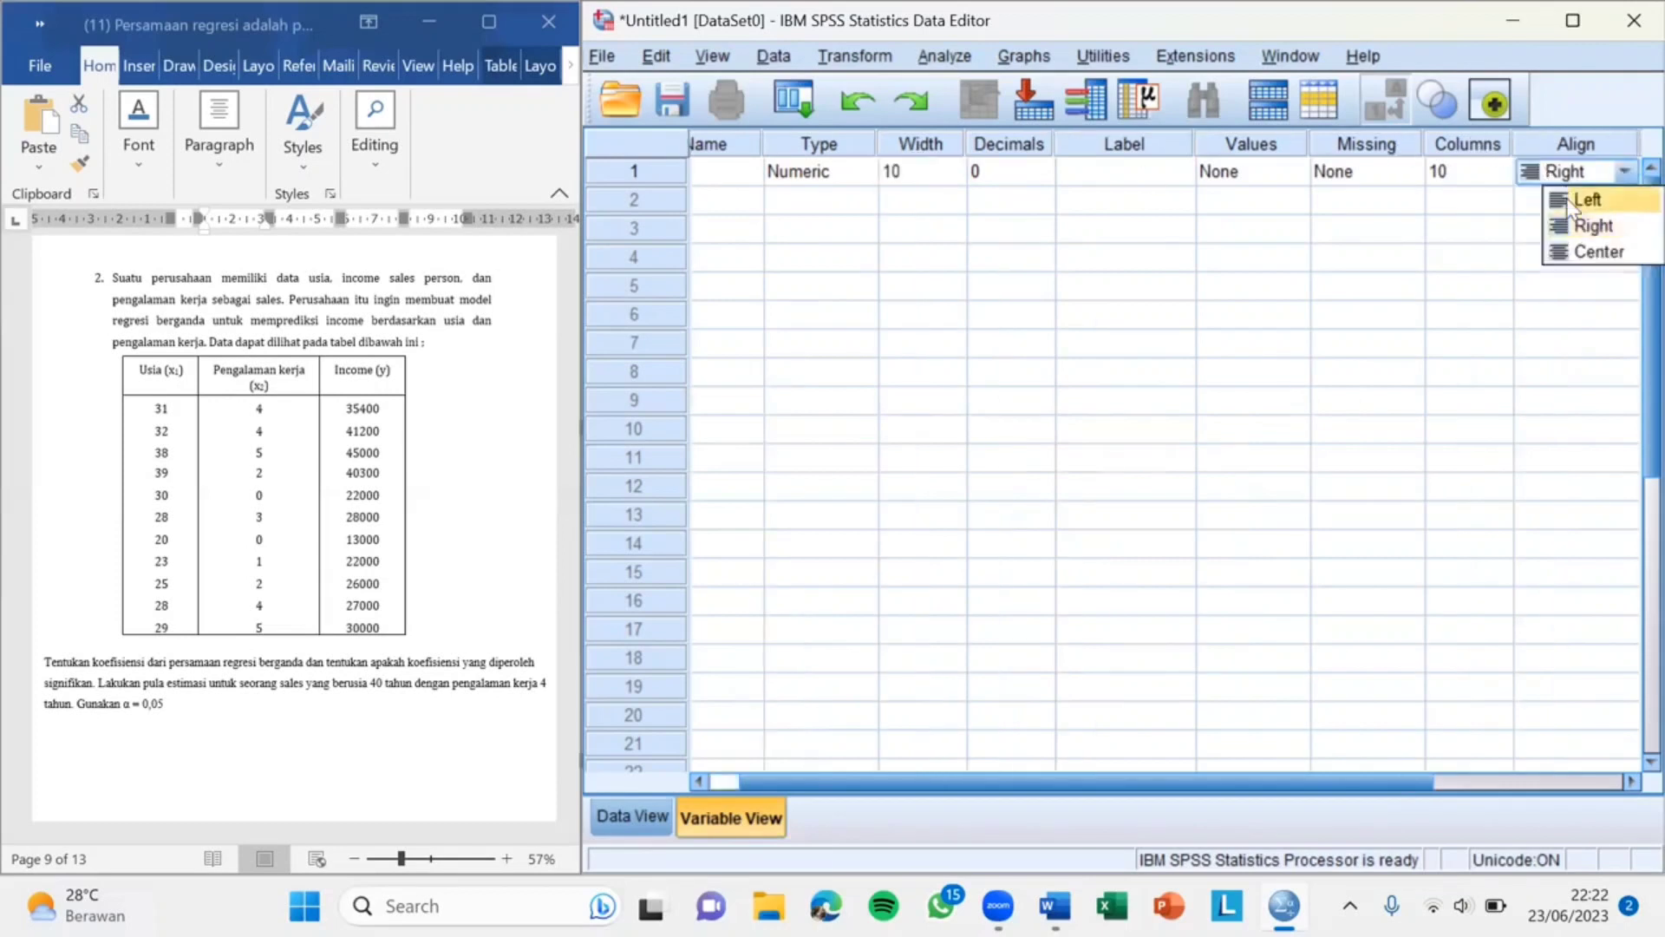
{"action": "left_click", "coordinate": [1548, 193]}
{"action": "left_click", "coordinate": [1448, 781]}
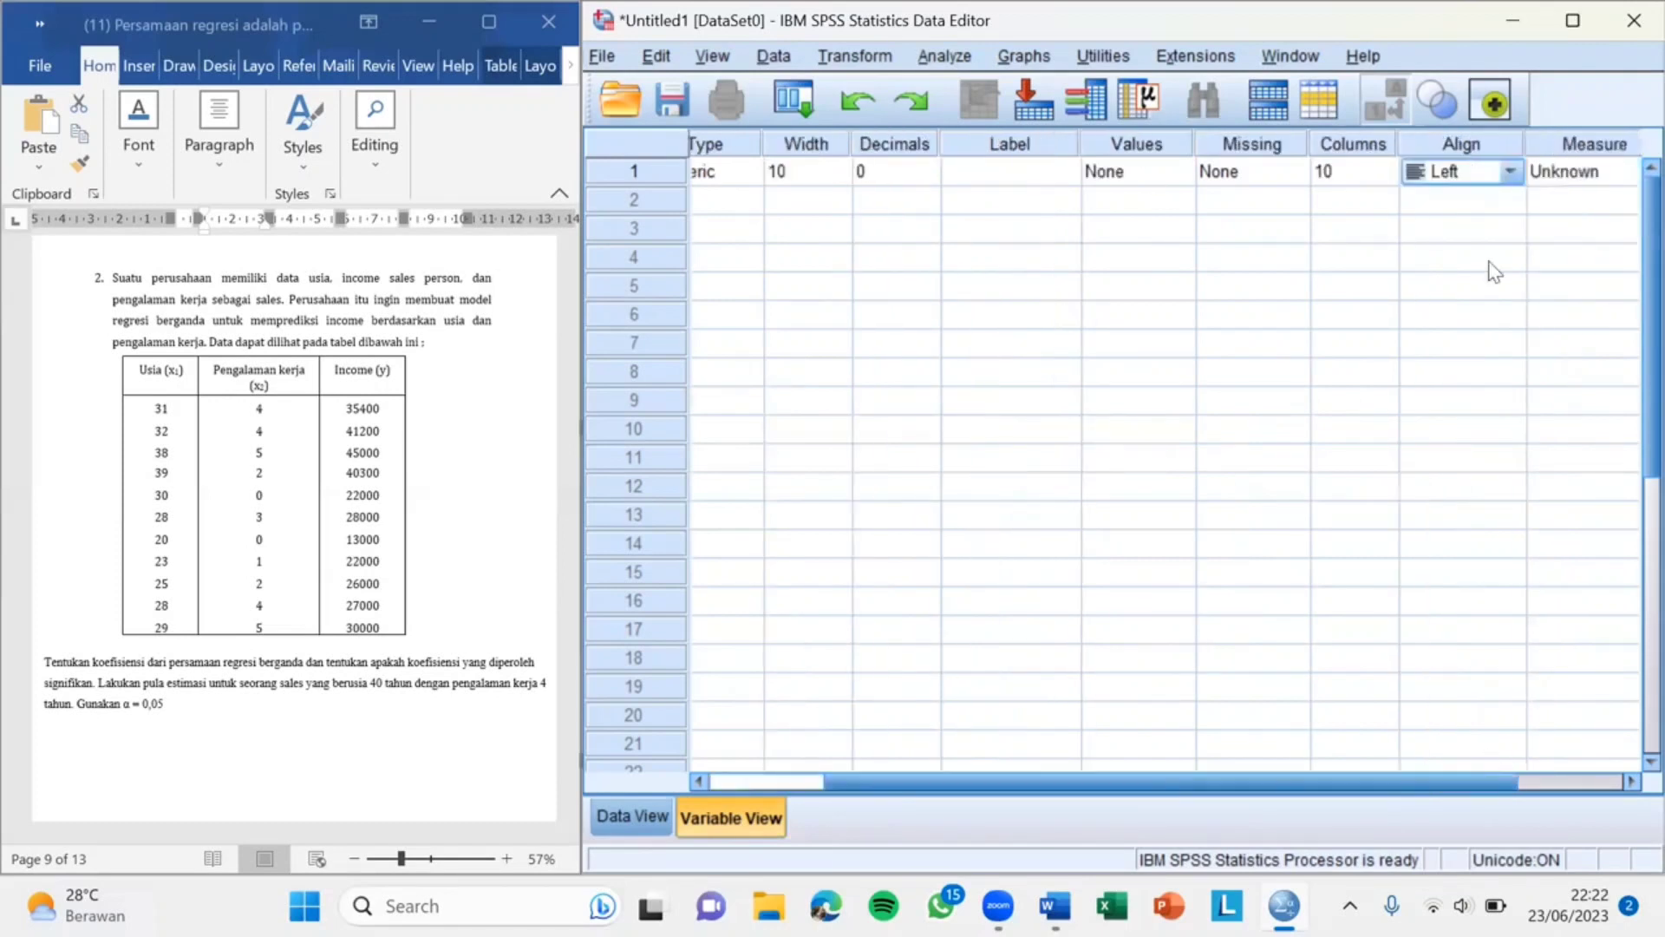
{"action": "left_click", "coordinate": [1581, 174]}
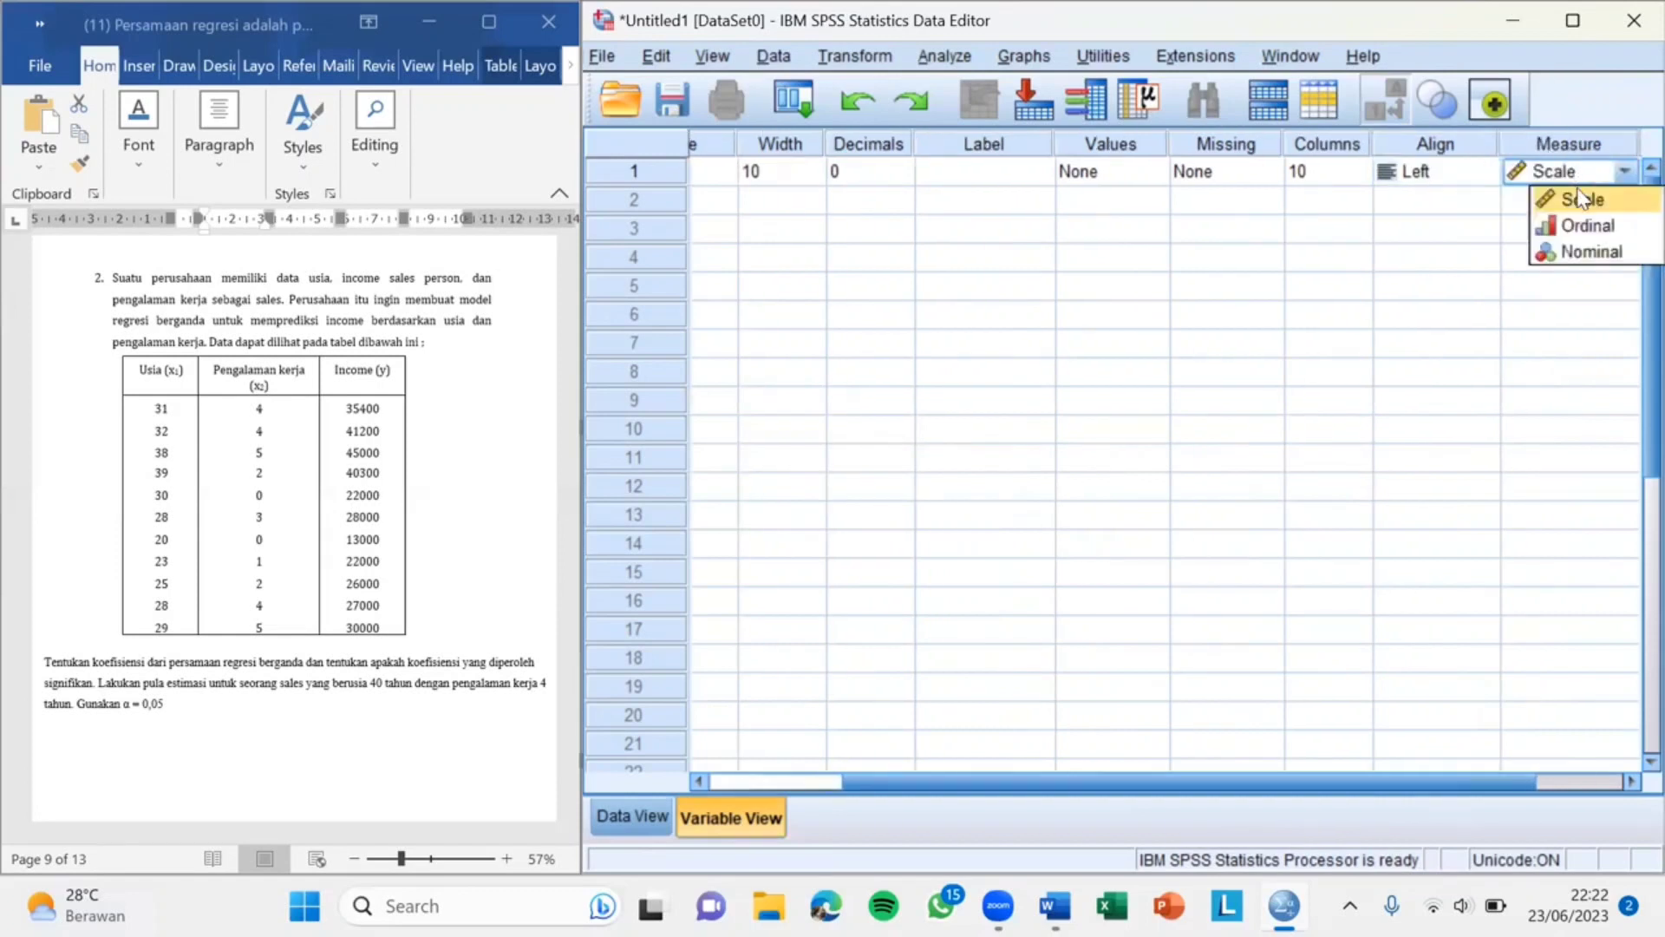
{"action": "left_click", "coordinate": [1583, 208]}
{"action": "left_click_drag", "start_coordinate": [1235, 772], "coordinate": [970, 763]}
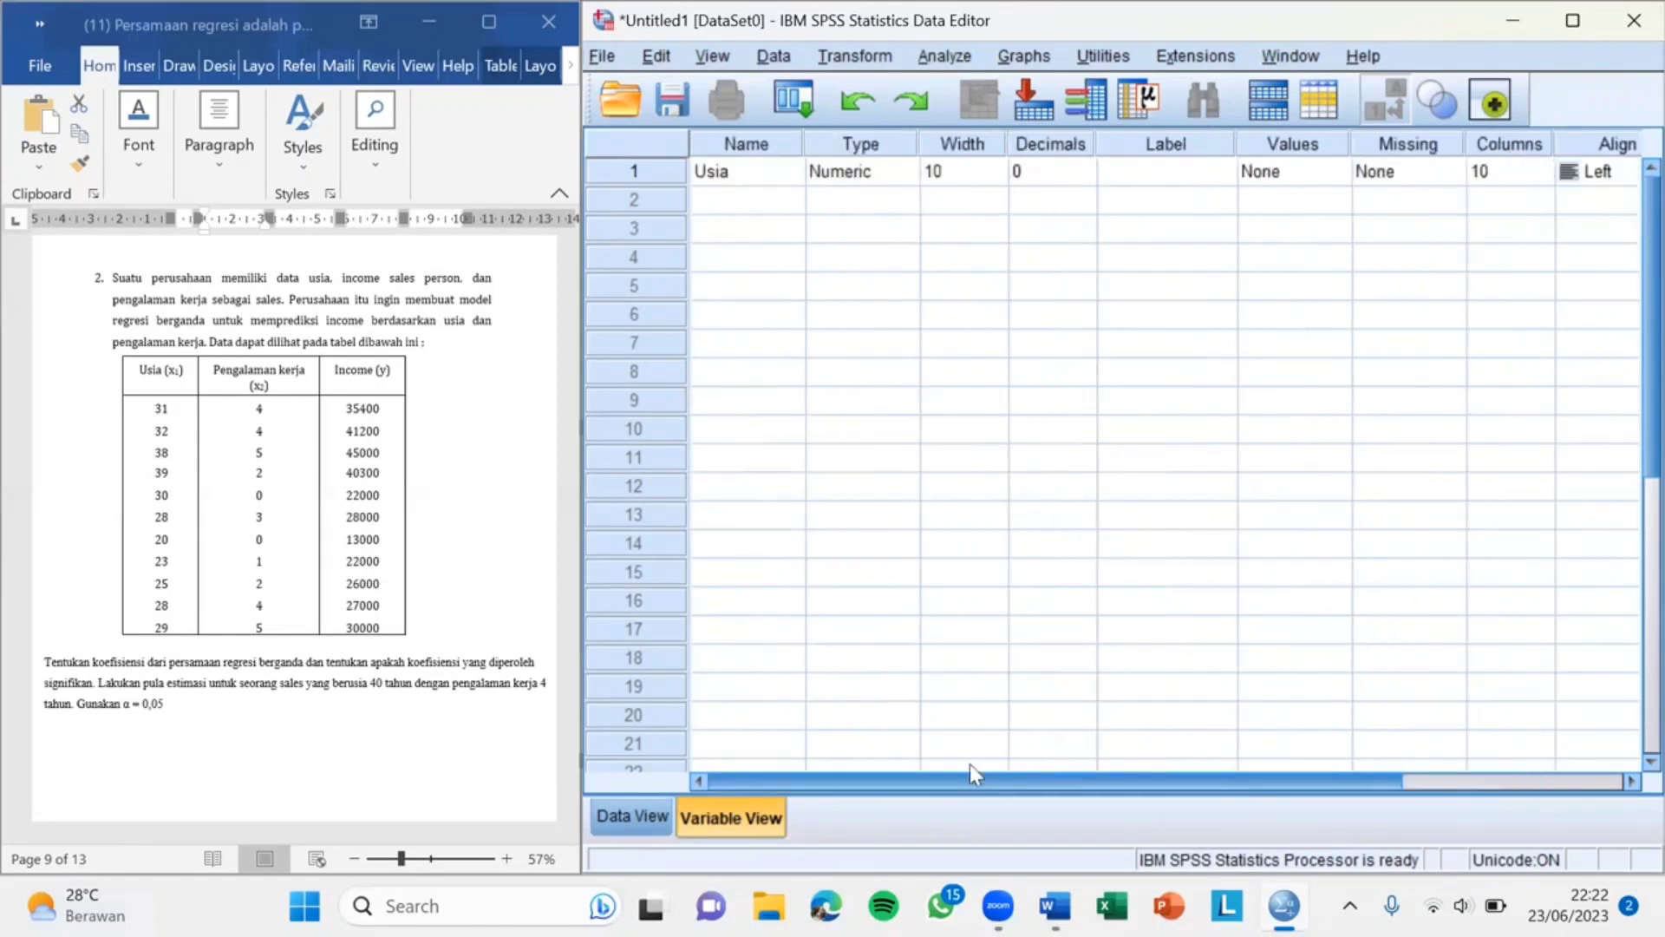
Step: Add a second variable named PK, keeping it numeric, with a width of 10
{"action": "left_click", "coordinate": [728, 201]}
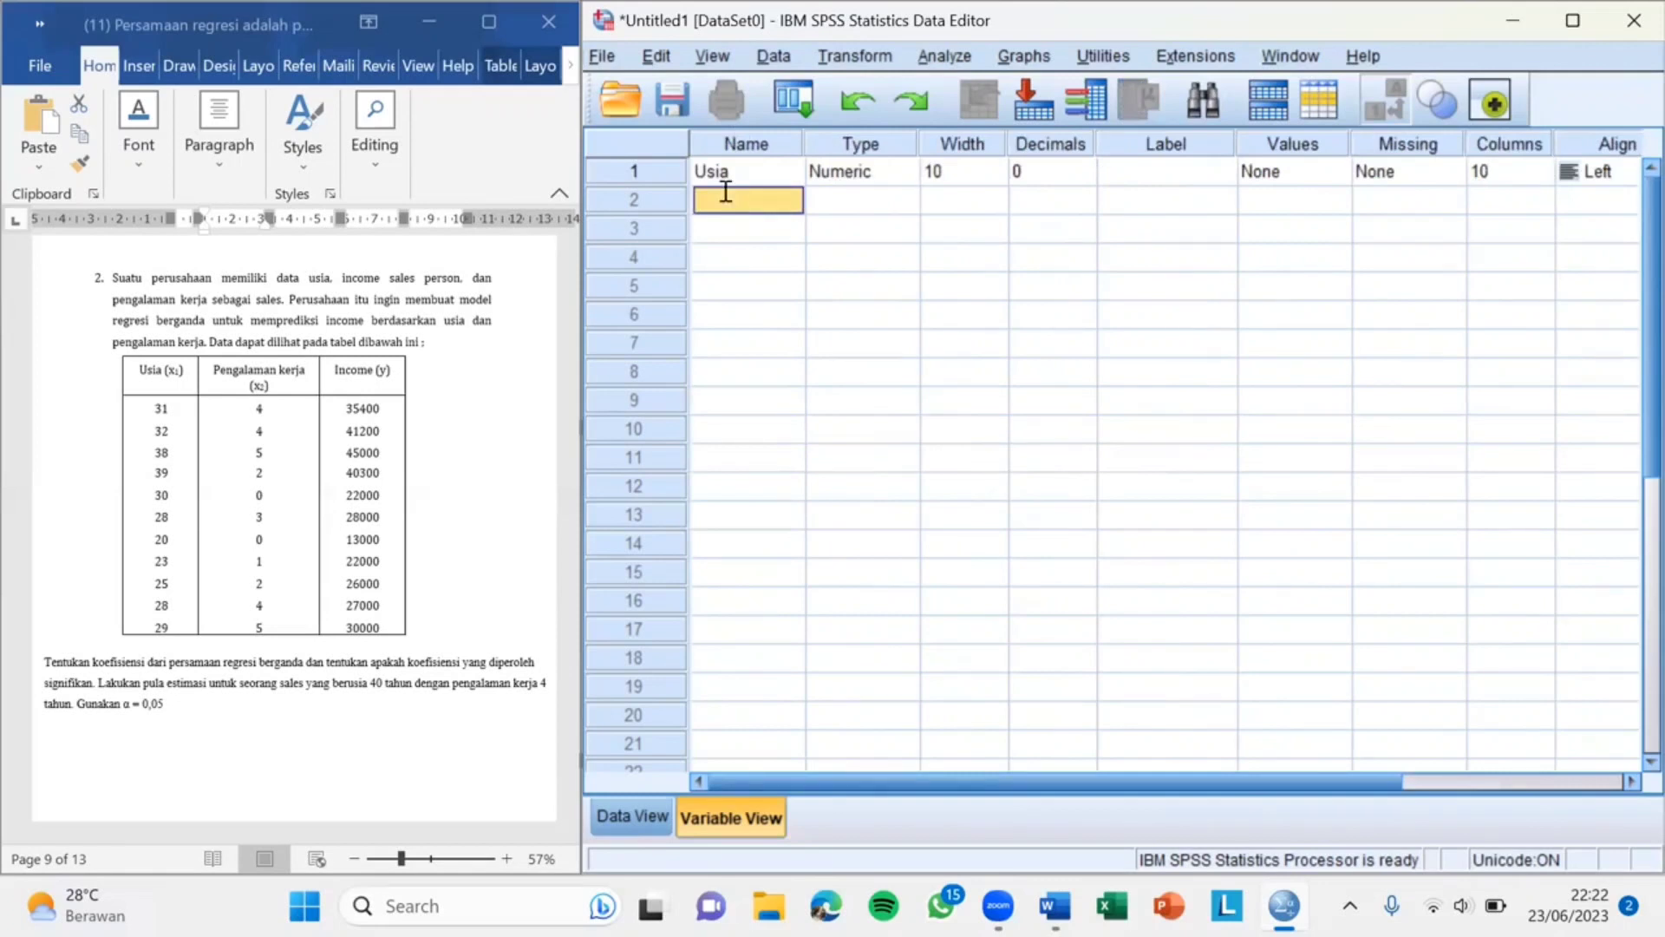
{"action": "key", "text": "Caps_Lock"}
{"action": "type", "text": "PK"}
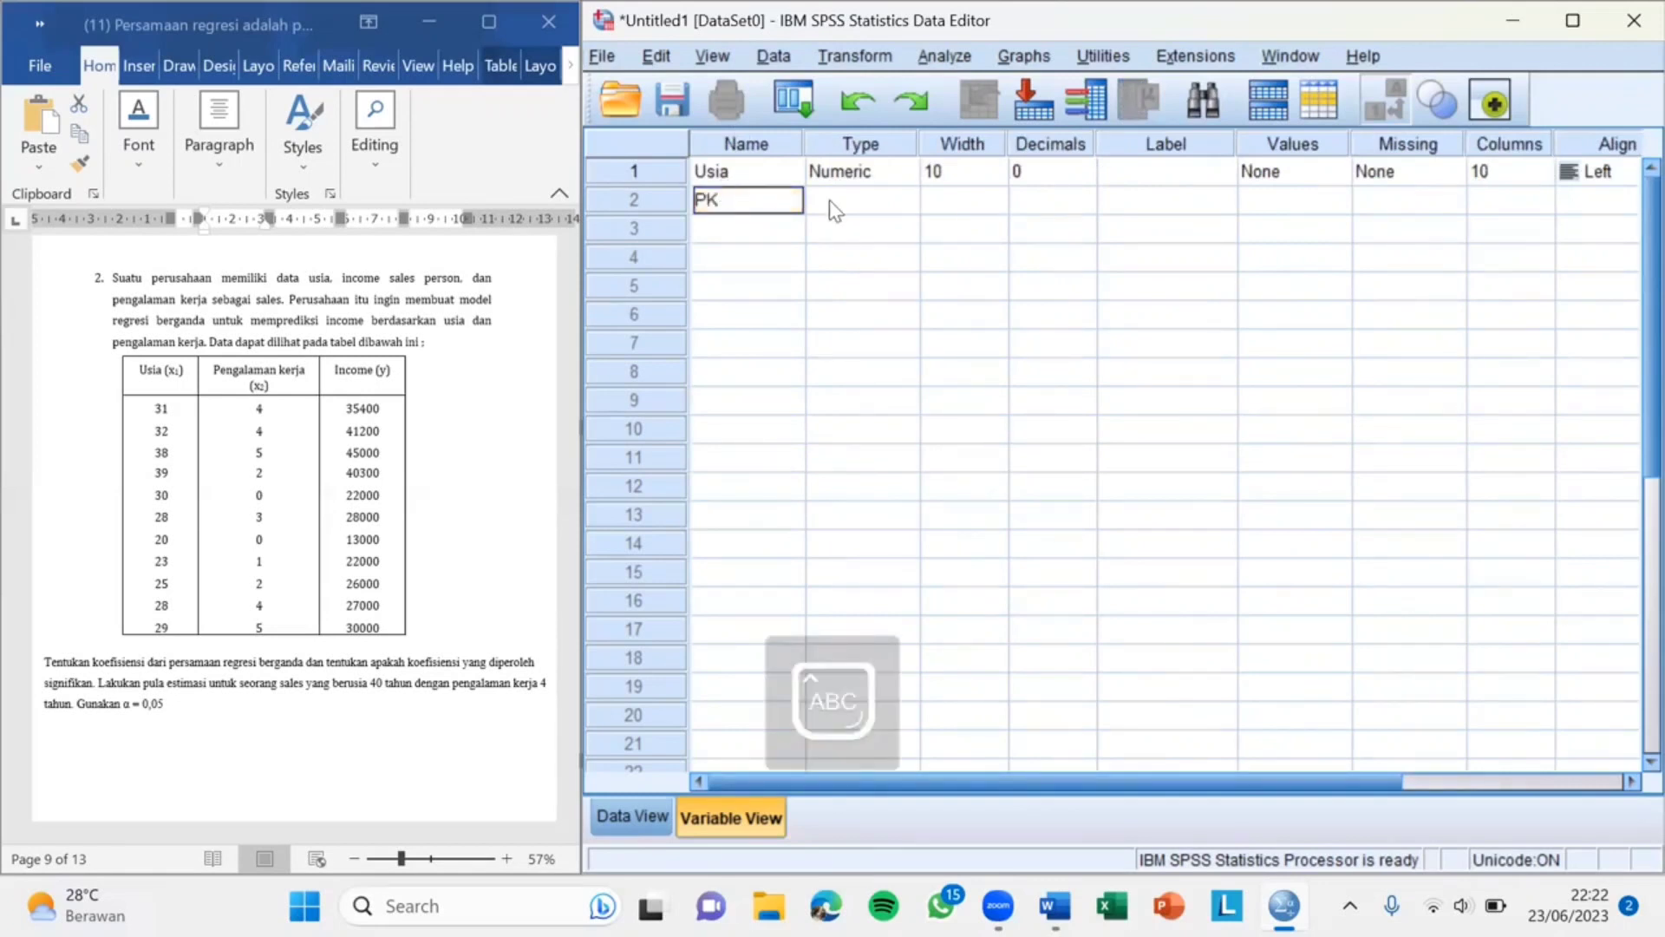
{"action": "left_click", "coordinate": [840, 204]}
{"action": "left_click", "coordinate": [963, 201]}
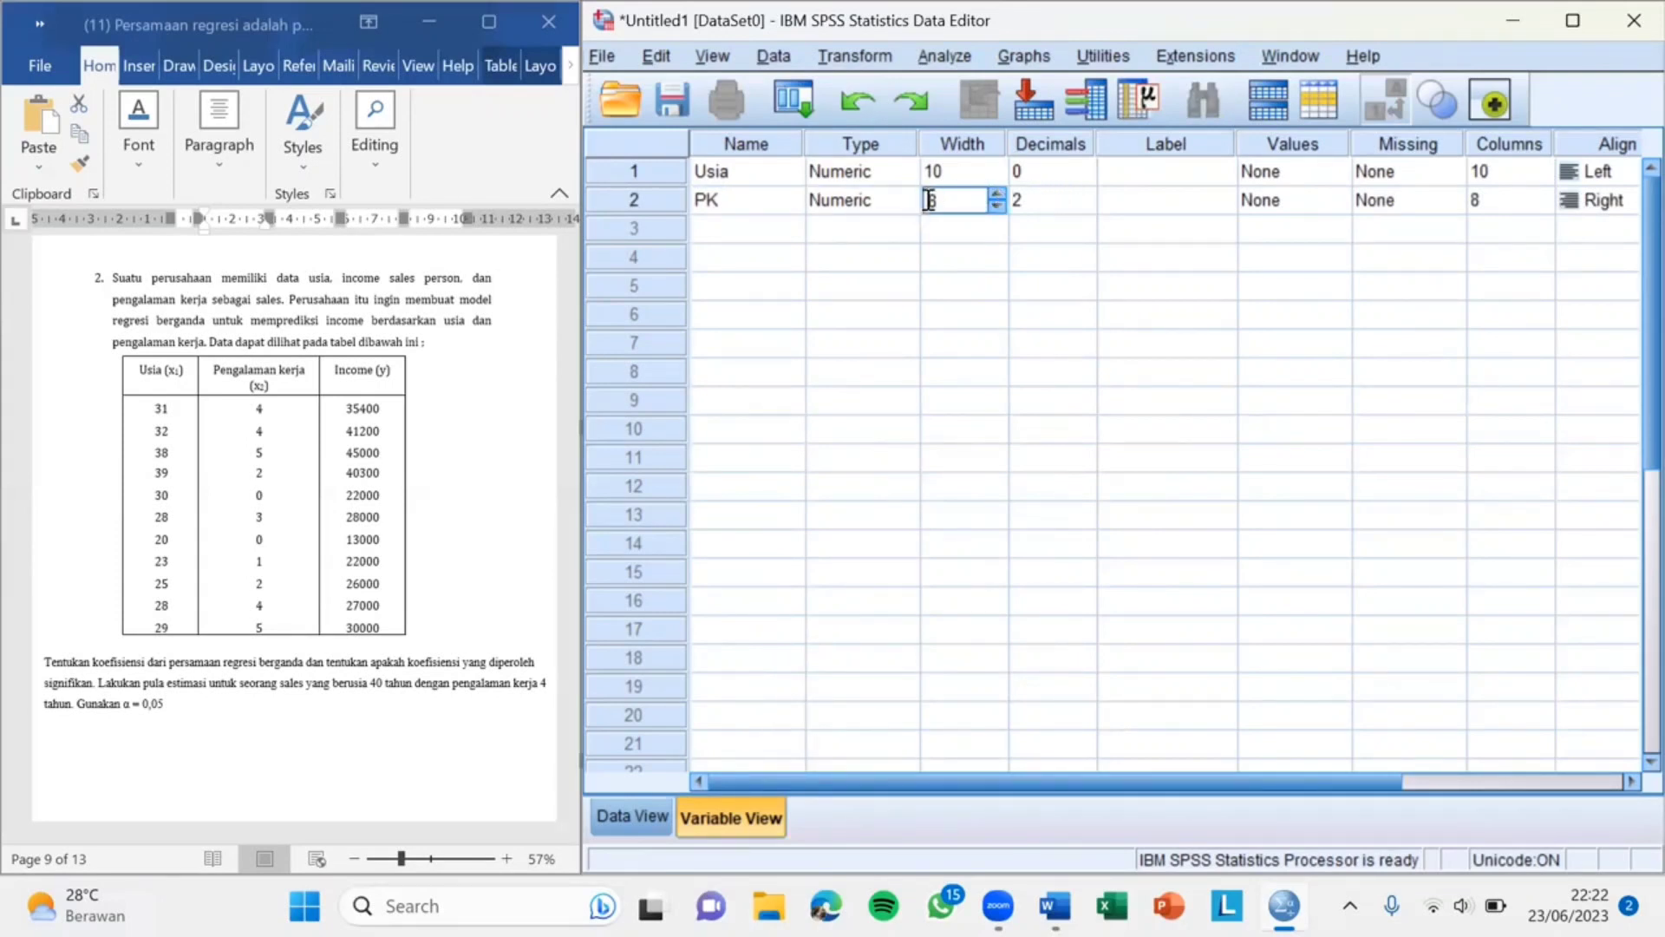
{"action": "type", "text": "10"}
Step: Set the PK variable to 0 decimals and a column display size of 10
{"action": "left_click", "coordinate": [1022, 200]}
{"action": "double_click", "coordinate": [1023, 199]}
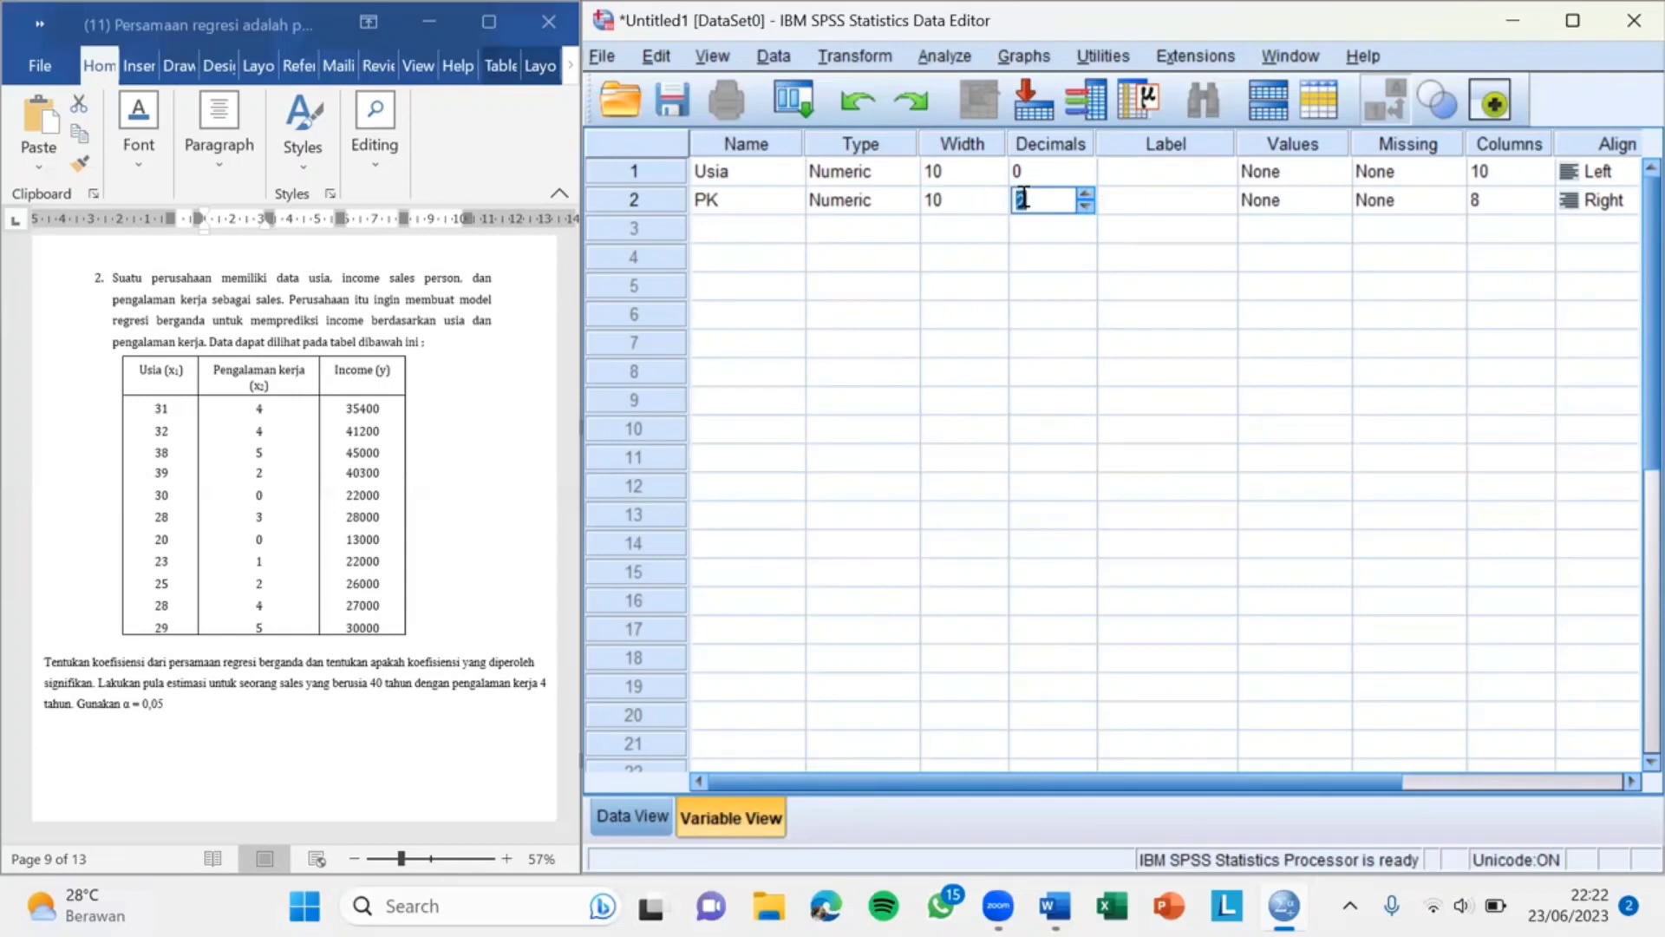
{"action": "type", "text": "0"}
{"action": "double_click", "coordinate": [1524, 199]}
{"action": "type", "text": "1"}
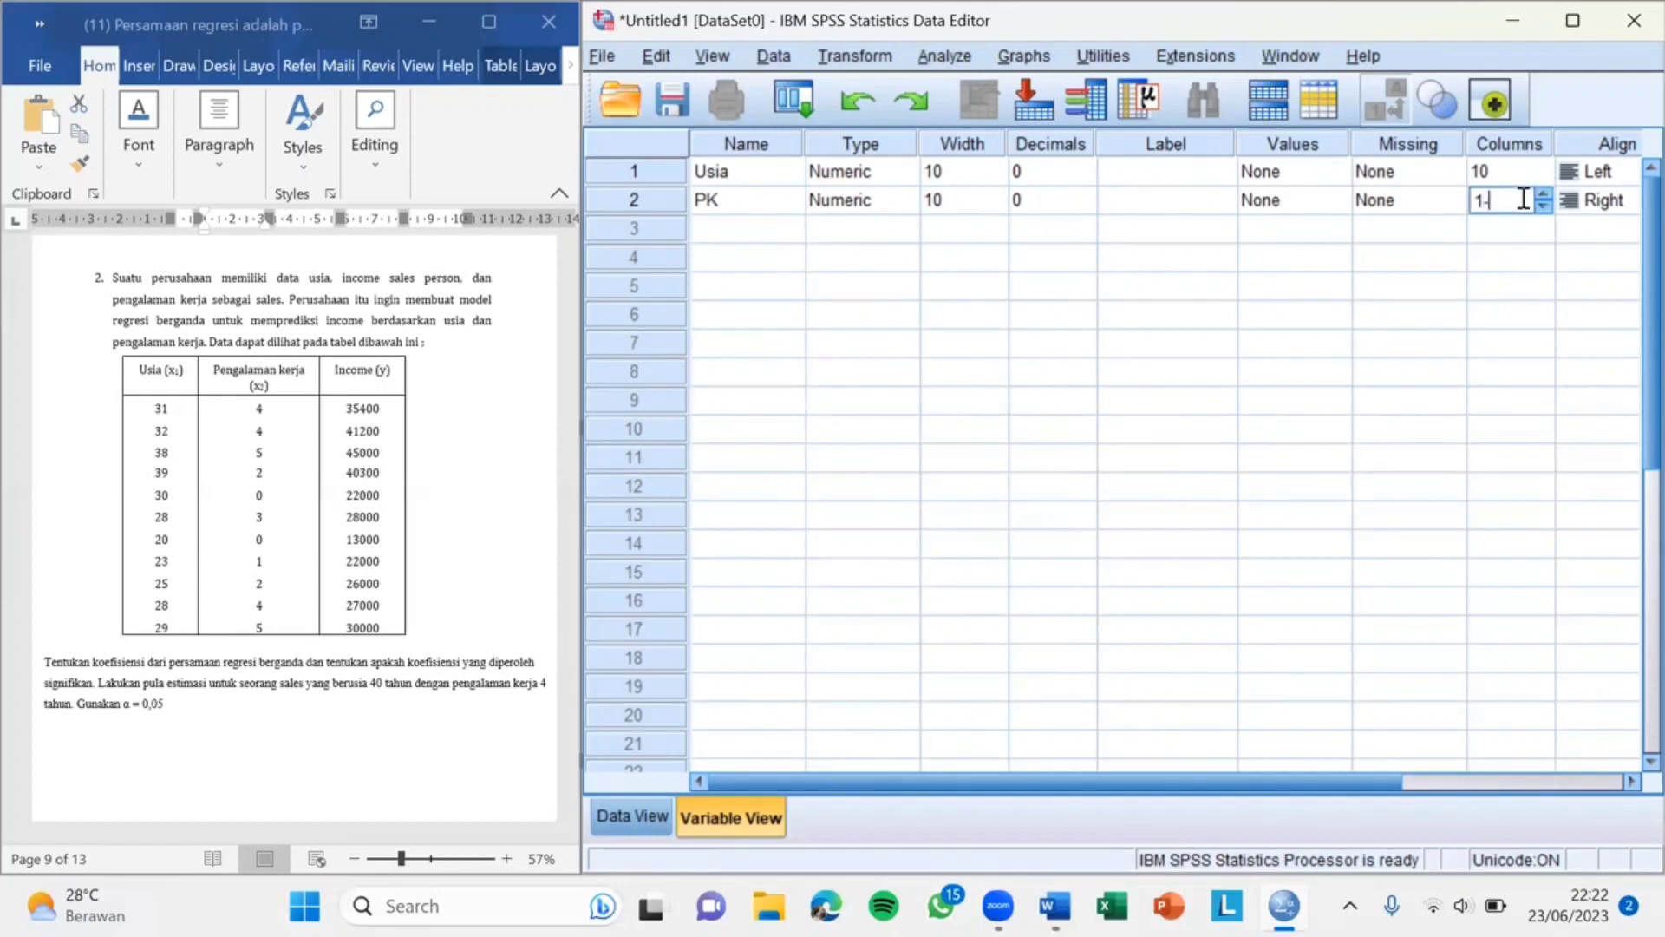
{"action": "type", "text": "0"}
Step: Set the PK variable's alignment to Left and its measurement level to Scale
{"action": "left_click", "coordinate": [1589, 198]}
{"action": "left_click", "coordinate": [1540, 236]}
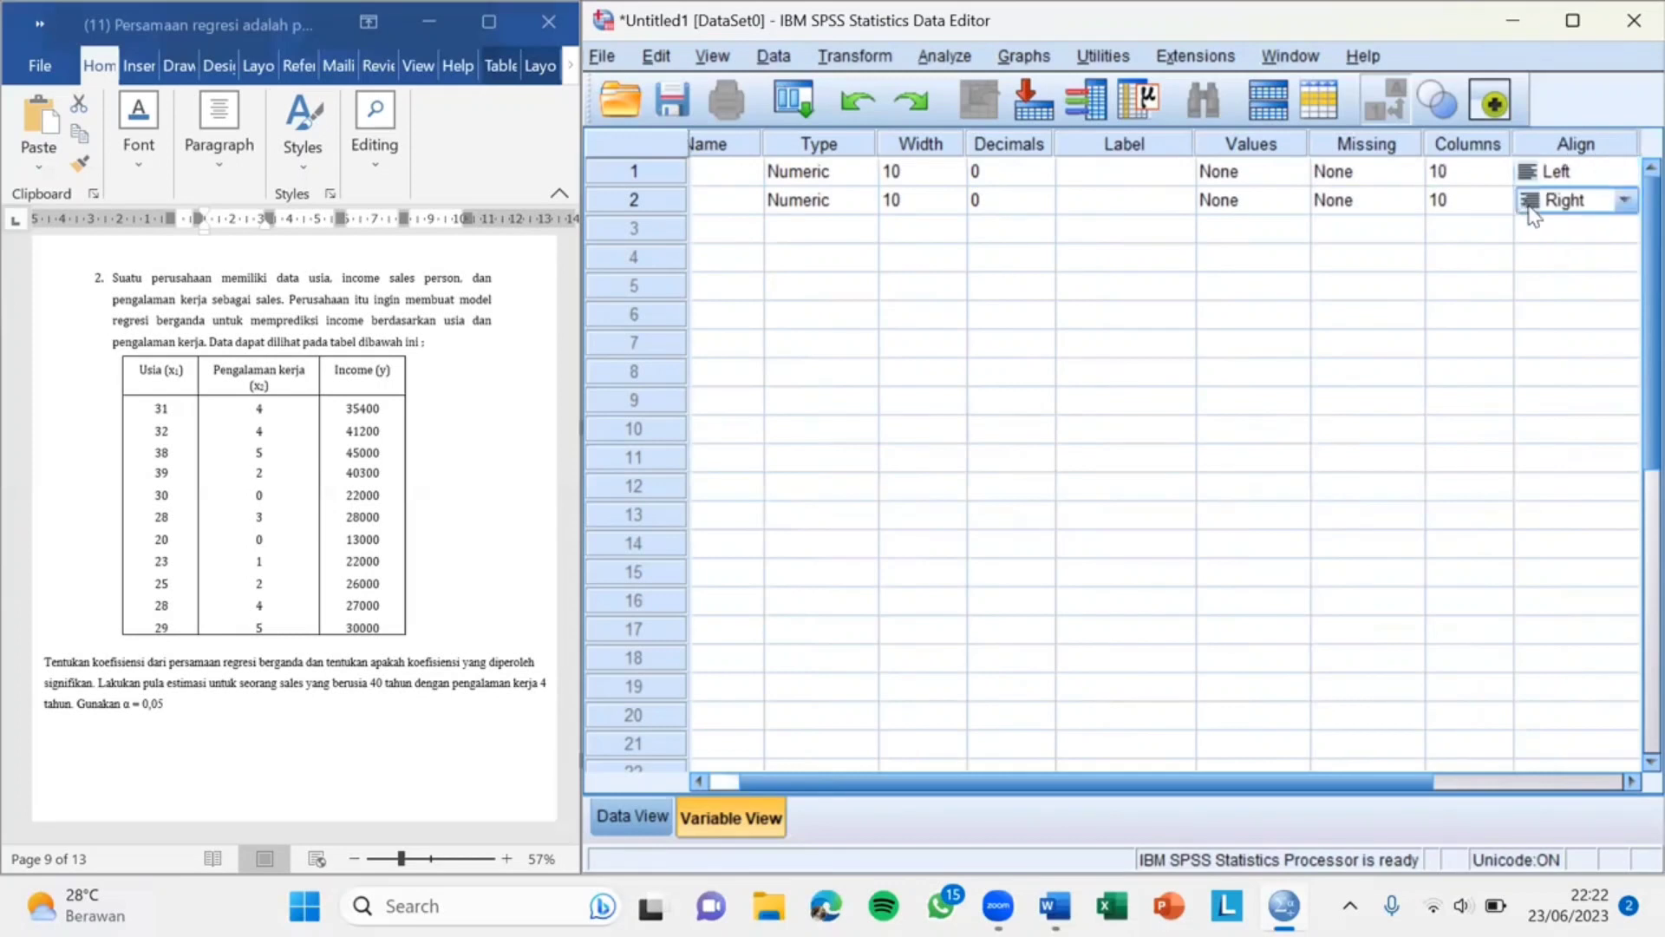
{"action": "left_click", "coordinate": [1543, 206]}
{"action": "left_click", "coordinate": [1539, 228]}
{"action": "left_click", "coordinate": [1490, 781]}
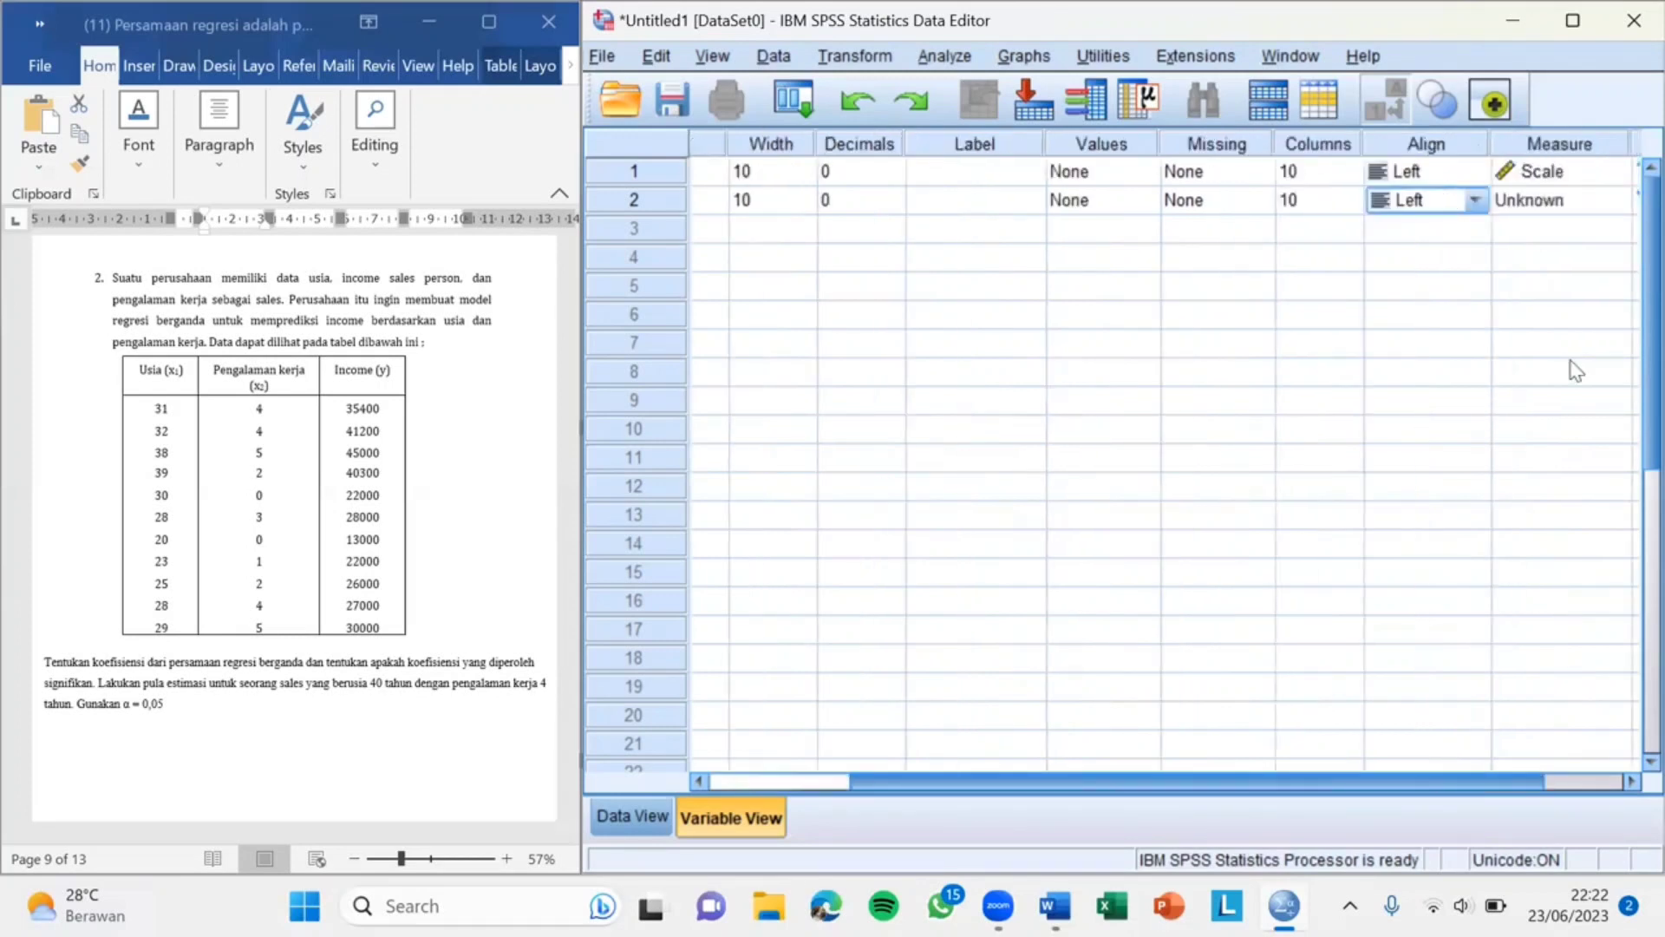
{"action": "left_click", "coordinate": [1558, 198]}
{"action": "left_click", "coordinate": [1558, 200]}
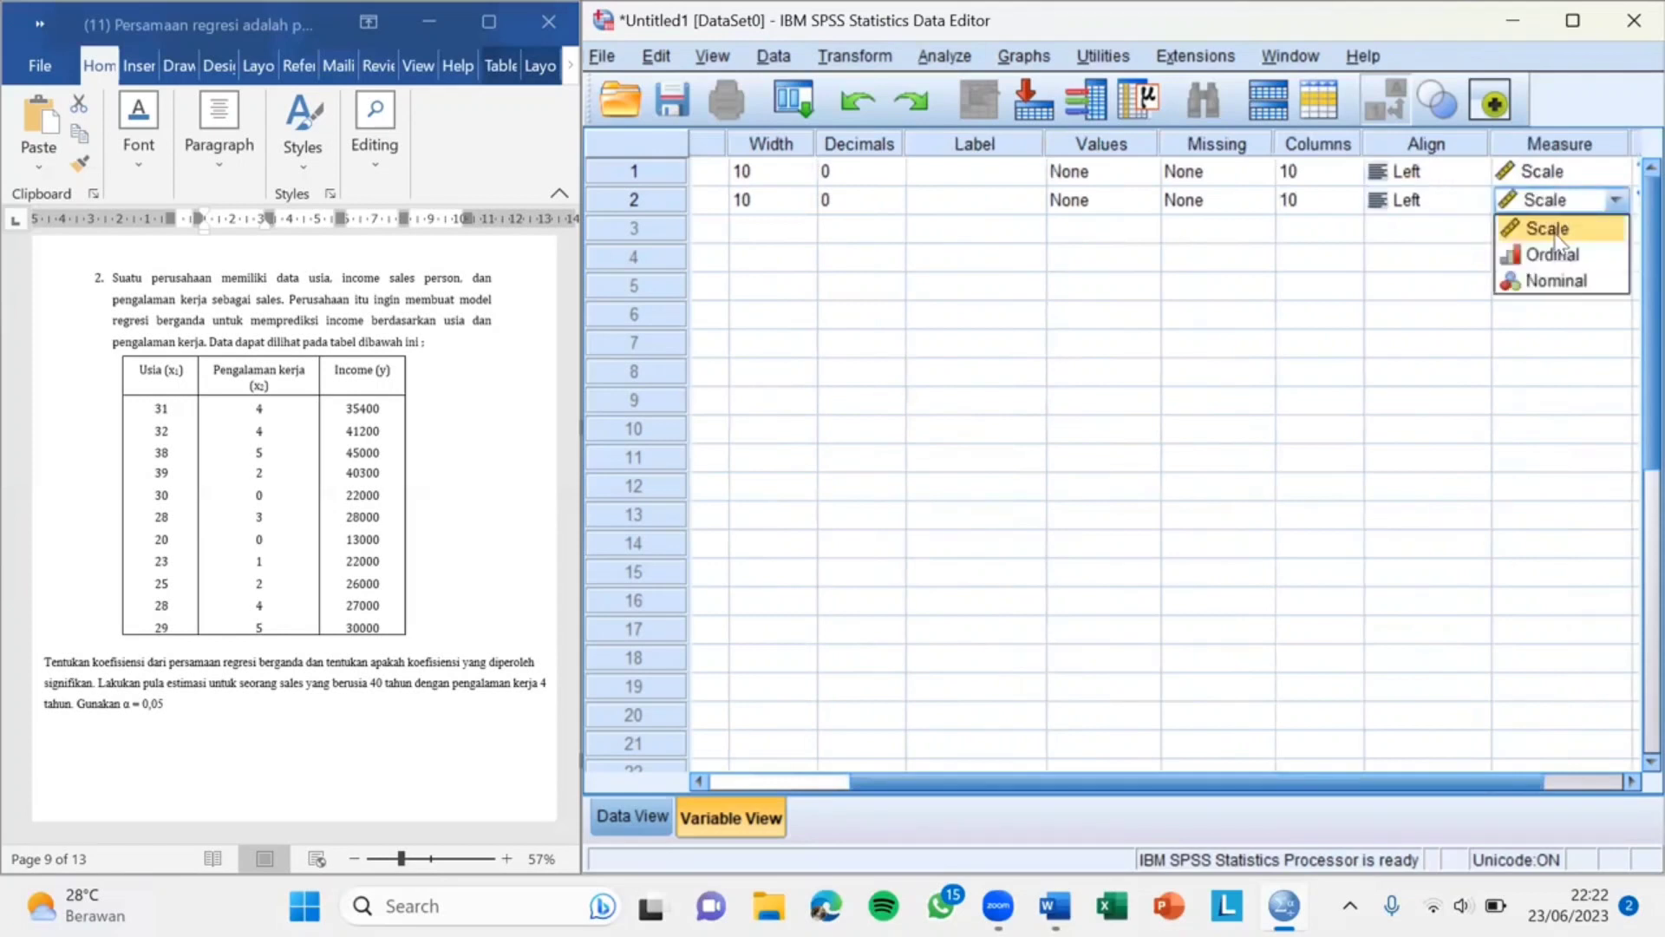
{"action": "left_click", "coordinate": [1550, 230]}
{"action": "left_click_drag", "start_coordinate": [1313, 780], "coordinate": [1173, 772]}
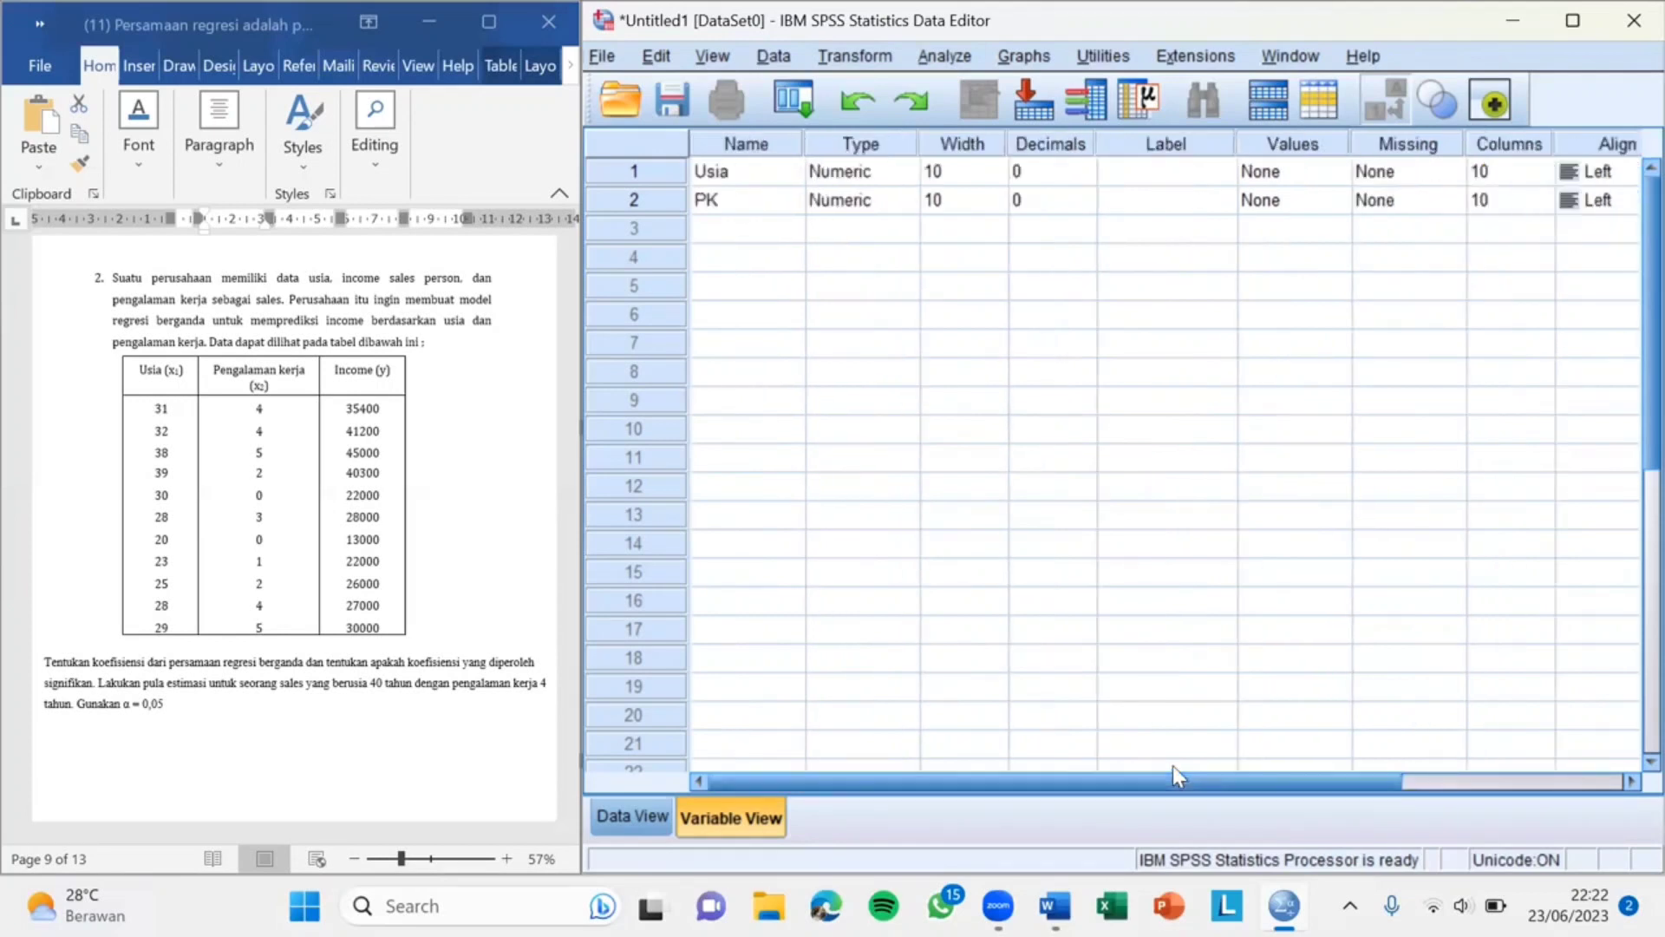
Step: Add a third variable named Income below PK, keeping it numeric
{"action": "left_click", "coordinate": [745, 232]}
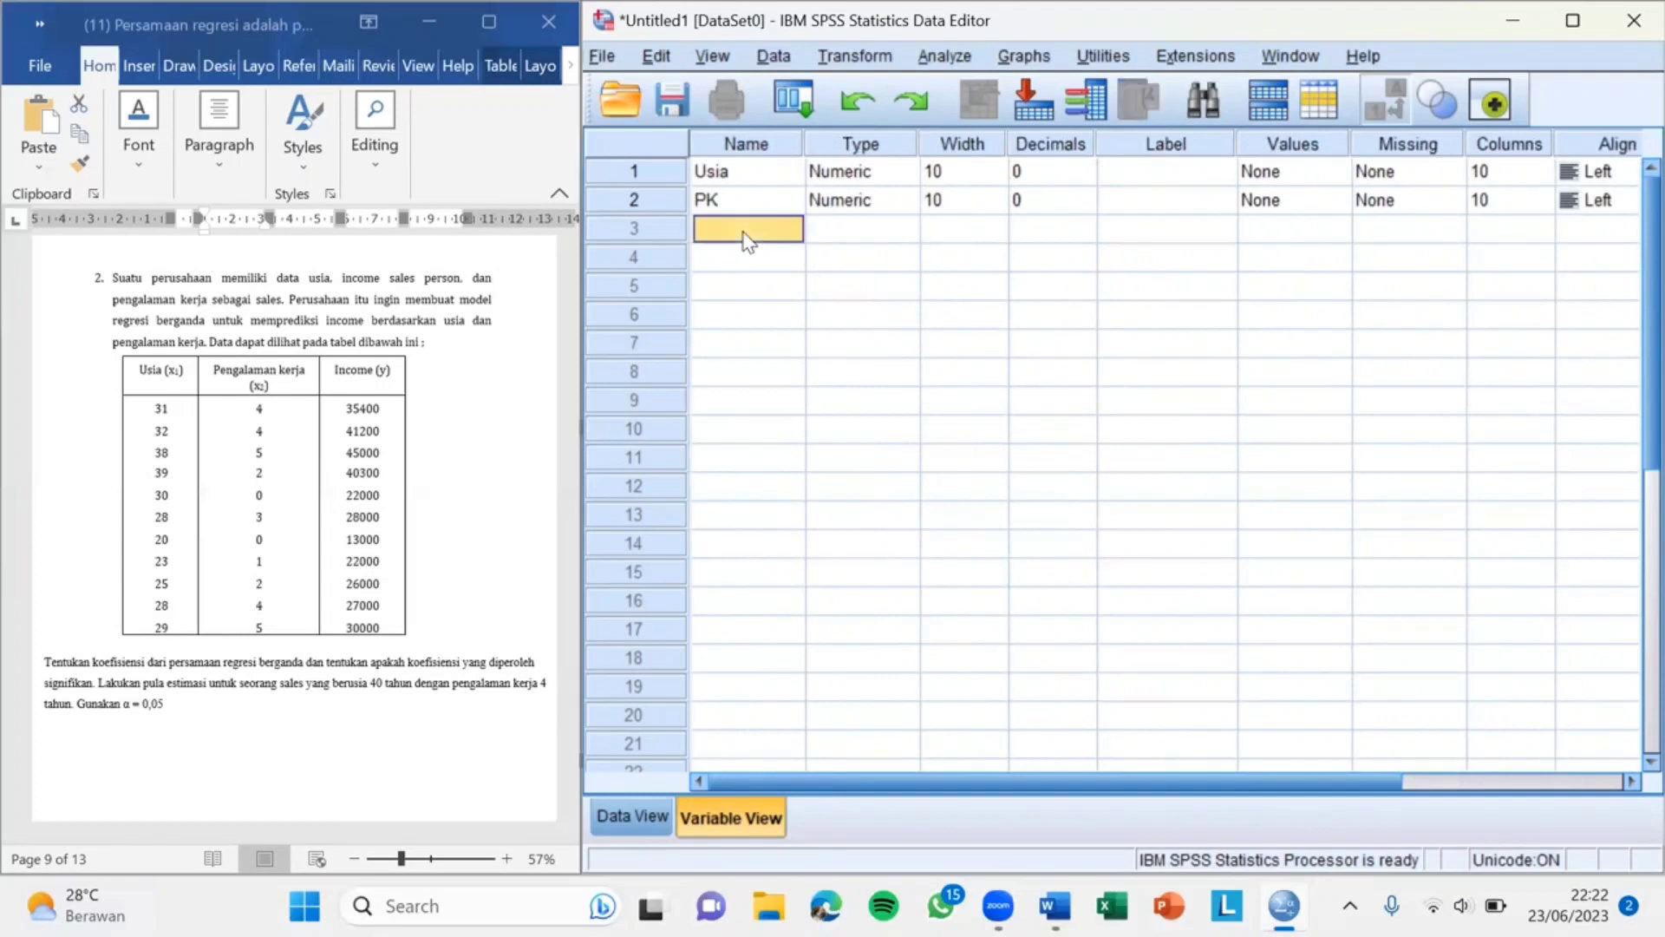
{"action": "key", "text": "Caps_Lock"}
{"action": "type", "text": "INCOME"}
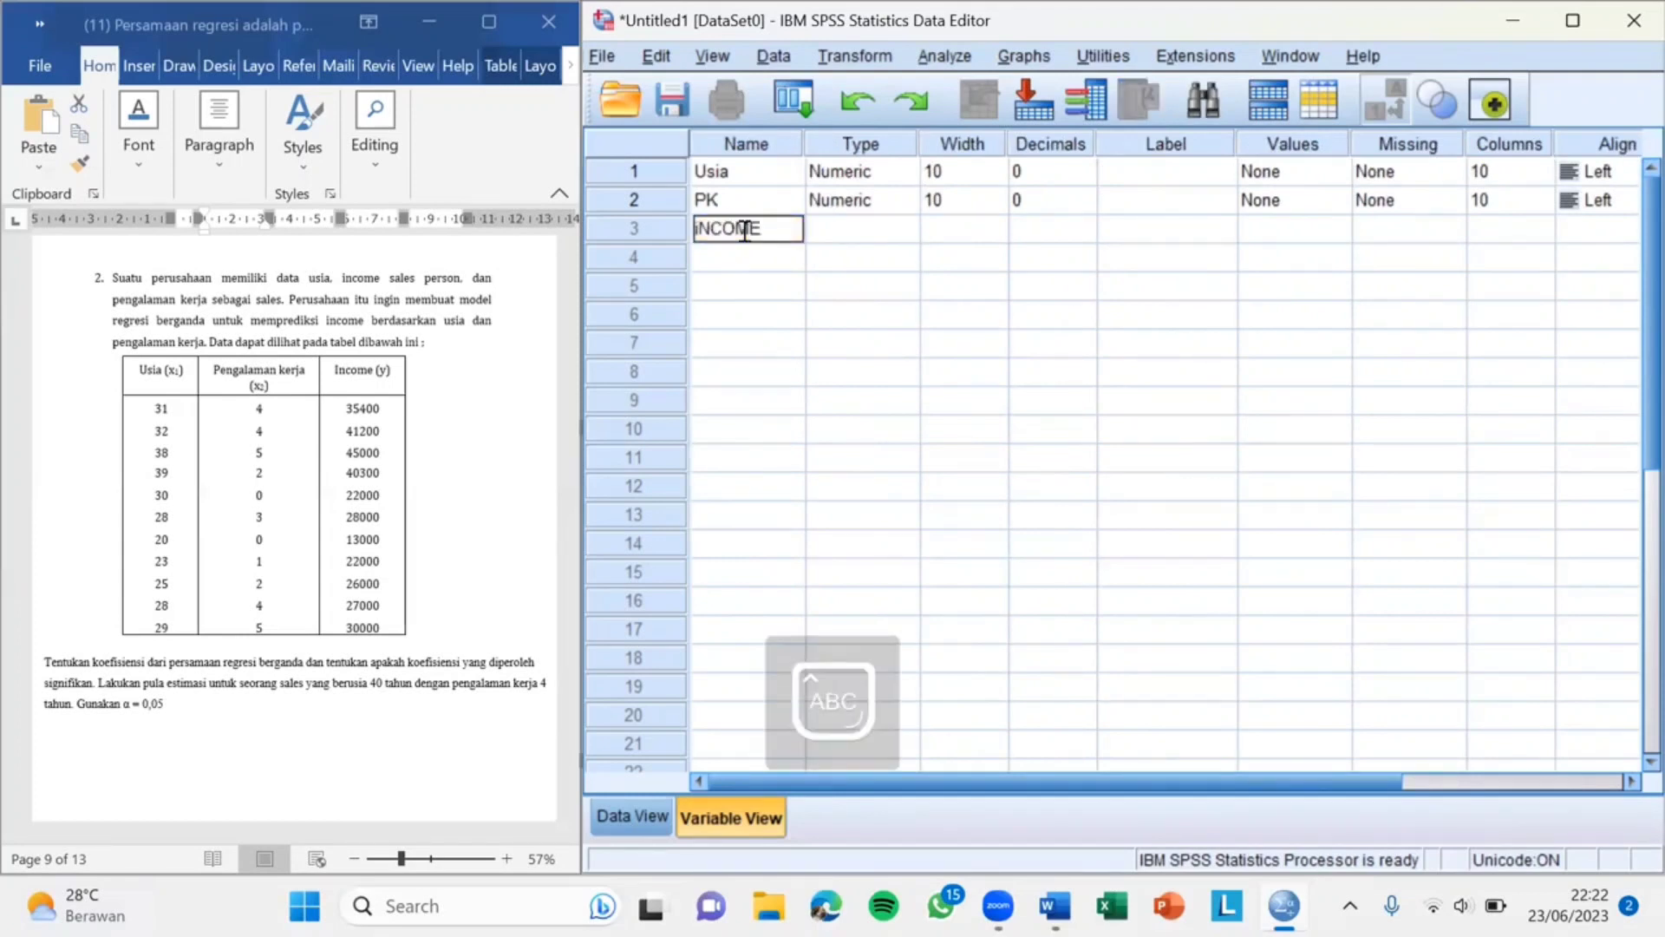
{"action": "key", "text": "BackSpace"}
{"action": "key", "text": "BackSpace"}
{"action": "key", "text": "BackSpace"}
{"action": "key", "text": "BackSpace"}
{"action": "key", "text": "BackSpace"}
{"action": "key", "text": "BackSpace"}
{"action": "key", "text": "Caps_Lock"}
{"action": "type", "text": "Incom"}
{"action": "left_click", "coordinate": [845, 225]}
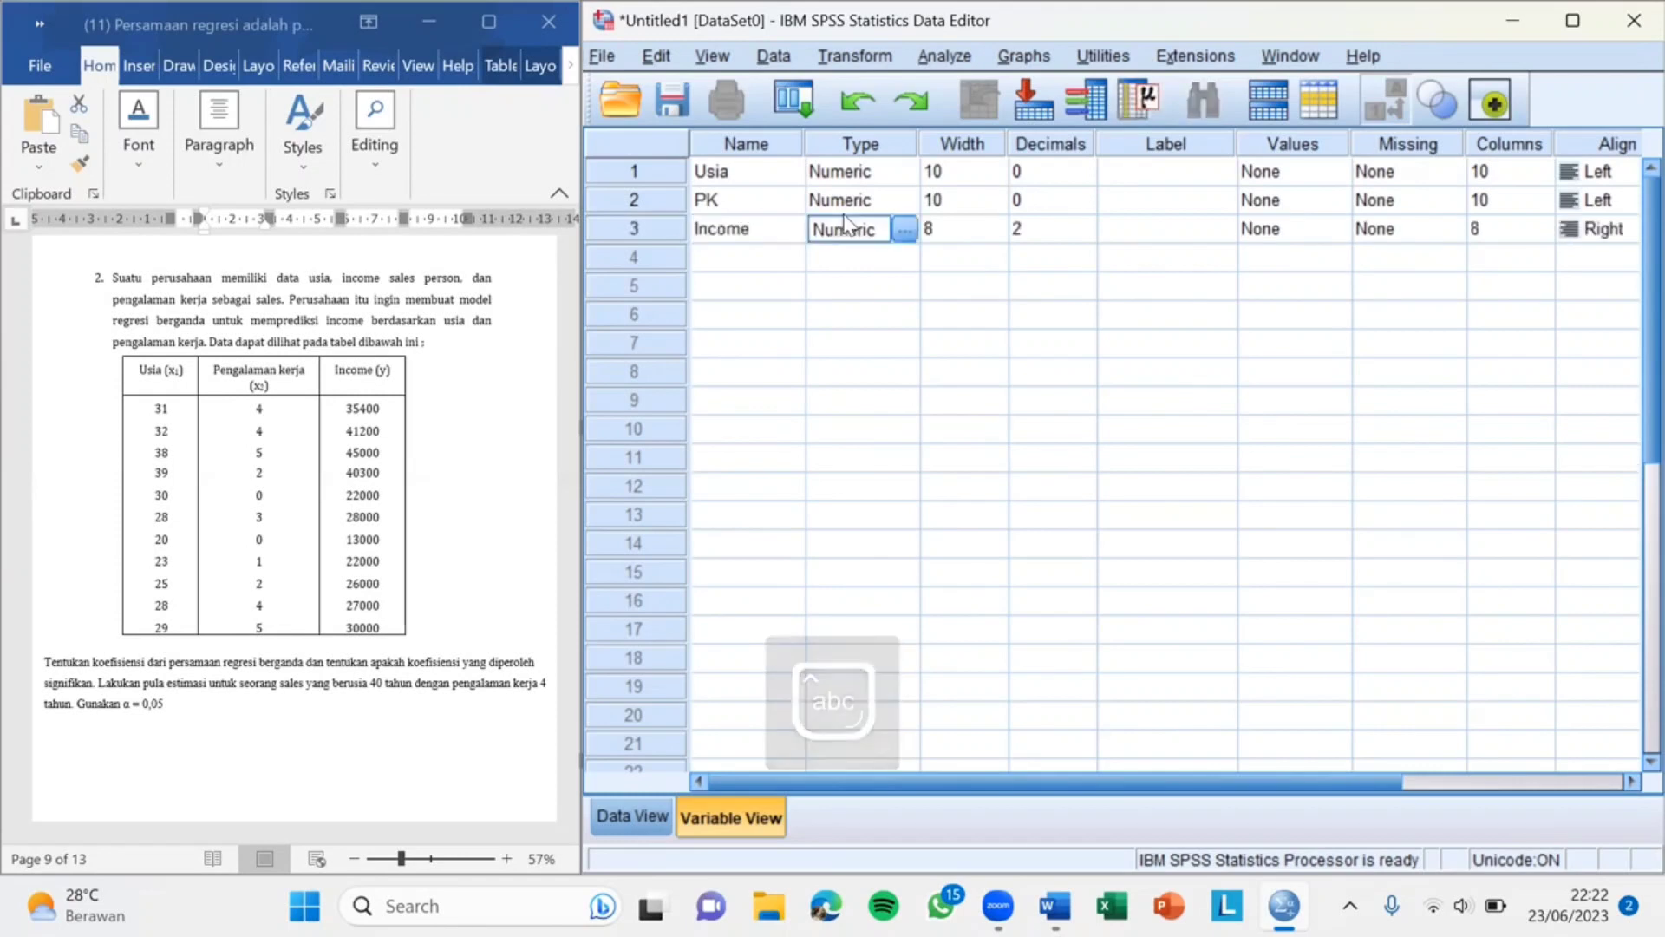
Step: Set the Income variable to a width of 13, 0 decimals and a column display size of 13
{"action": "left_click", "coordinate": [938, 225]}
{"action": "type", "text": "15"}
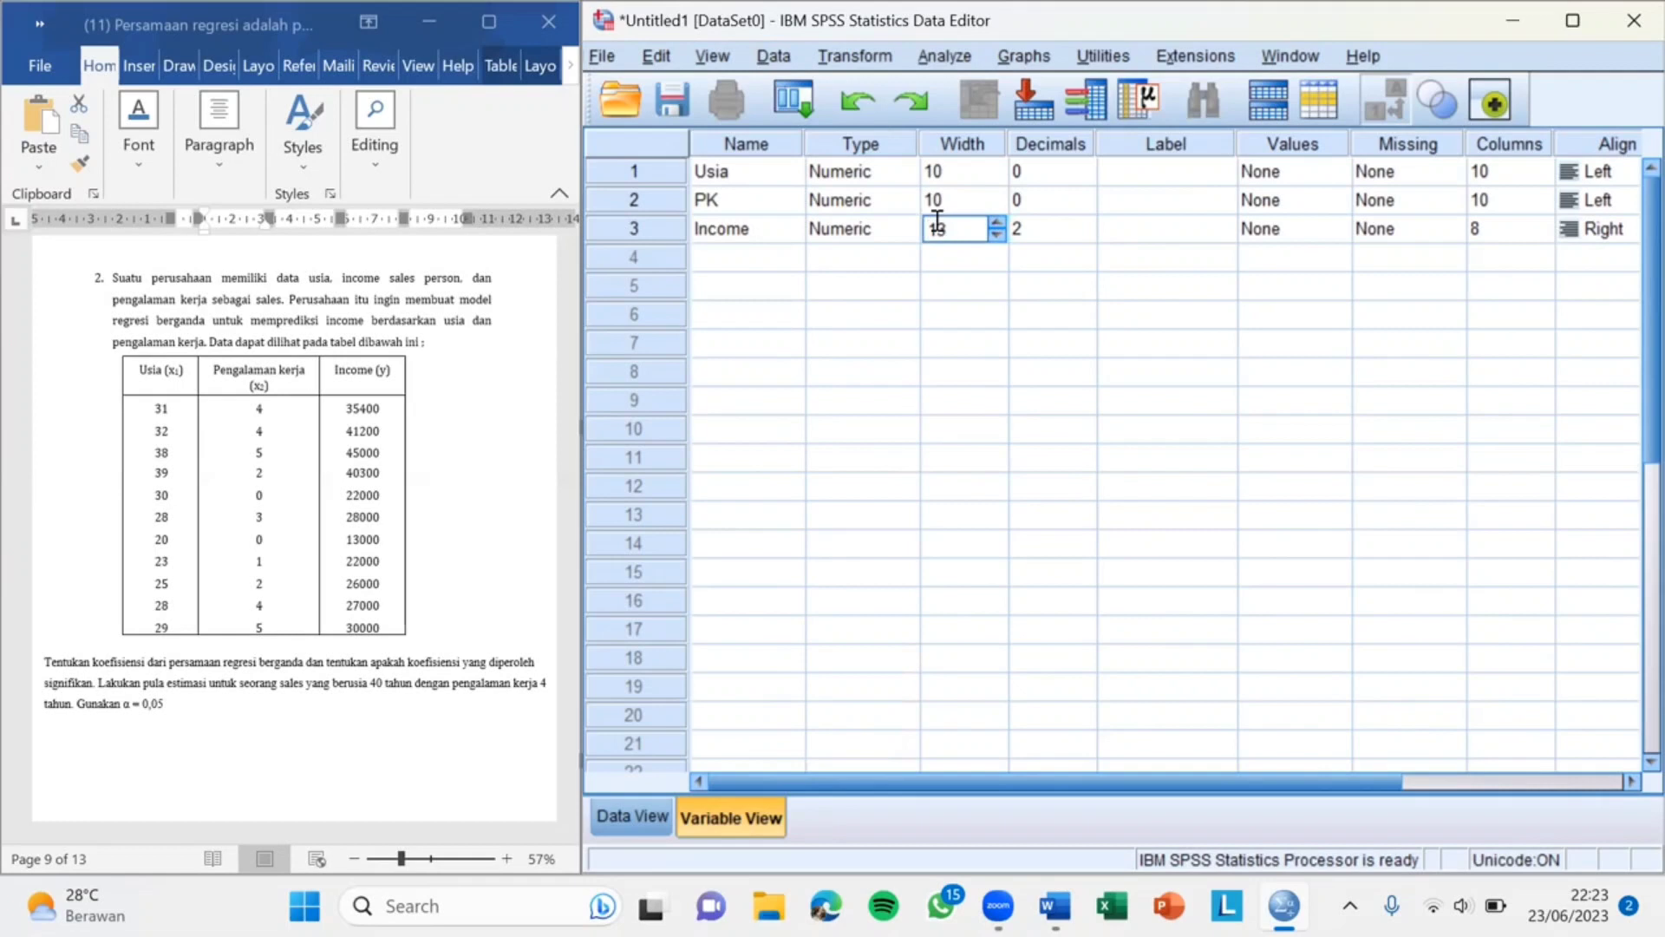
{"action": "left_click", "coordinate": [1044, 229]}
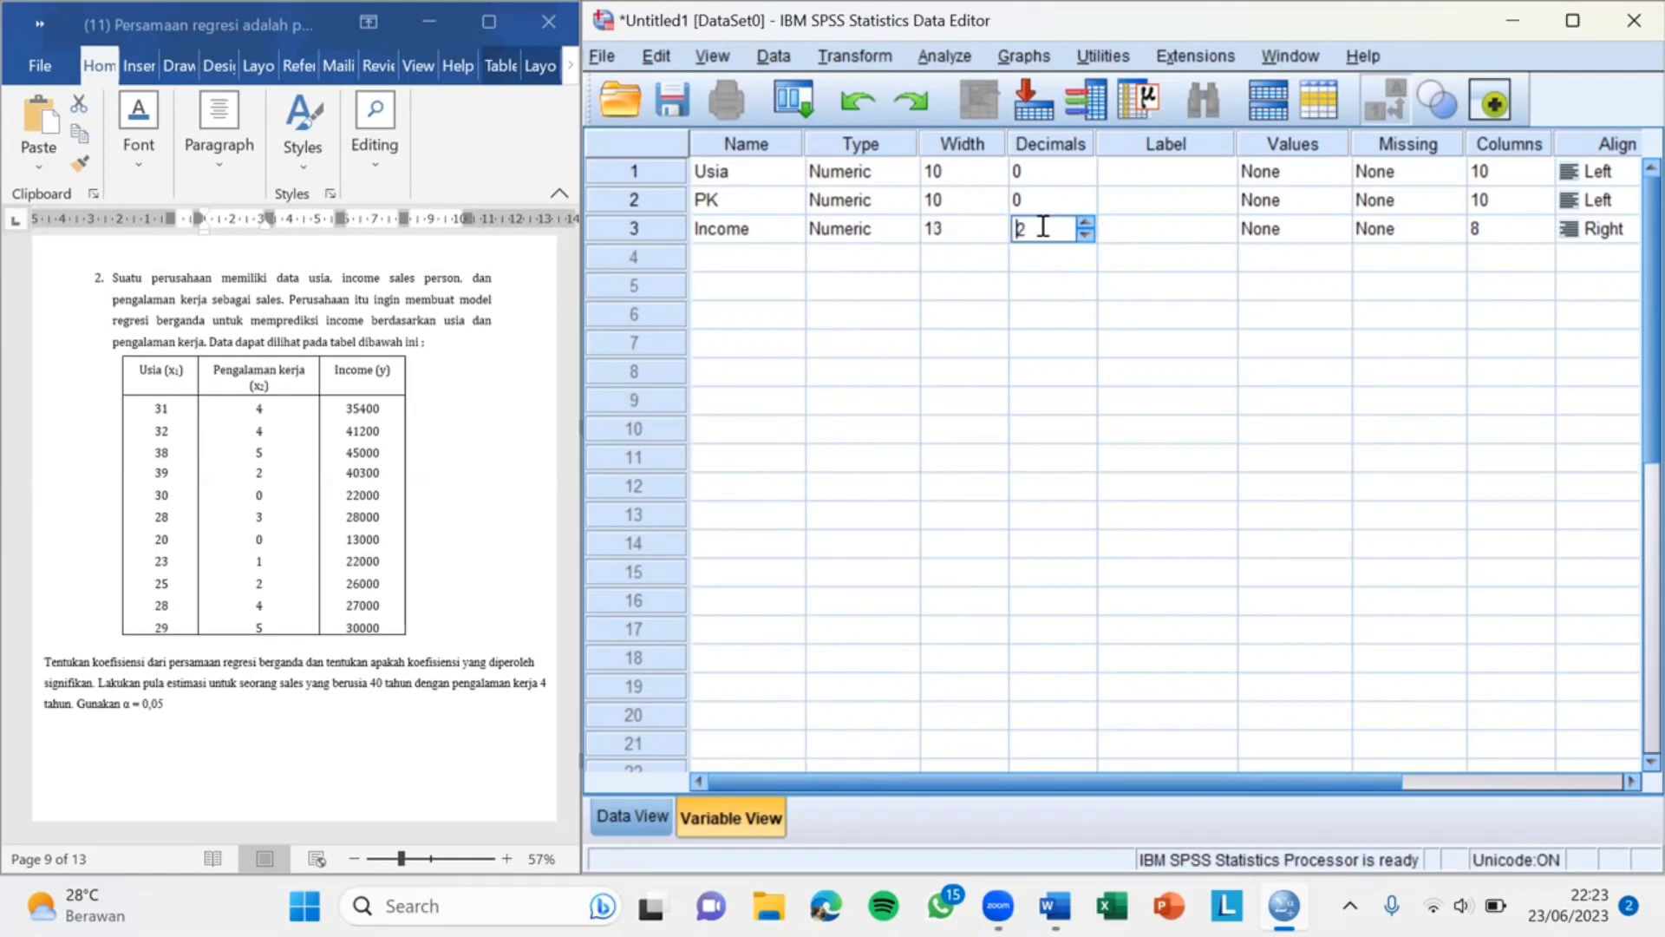
{"action": "type", "text": "0"}
{"action": "left_click", "coordinate": [1480, 232]}
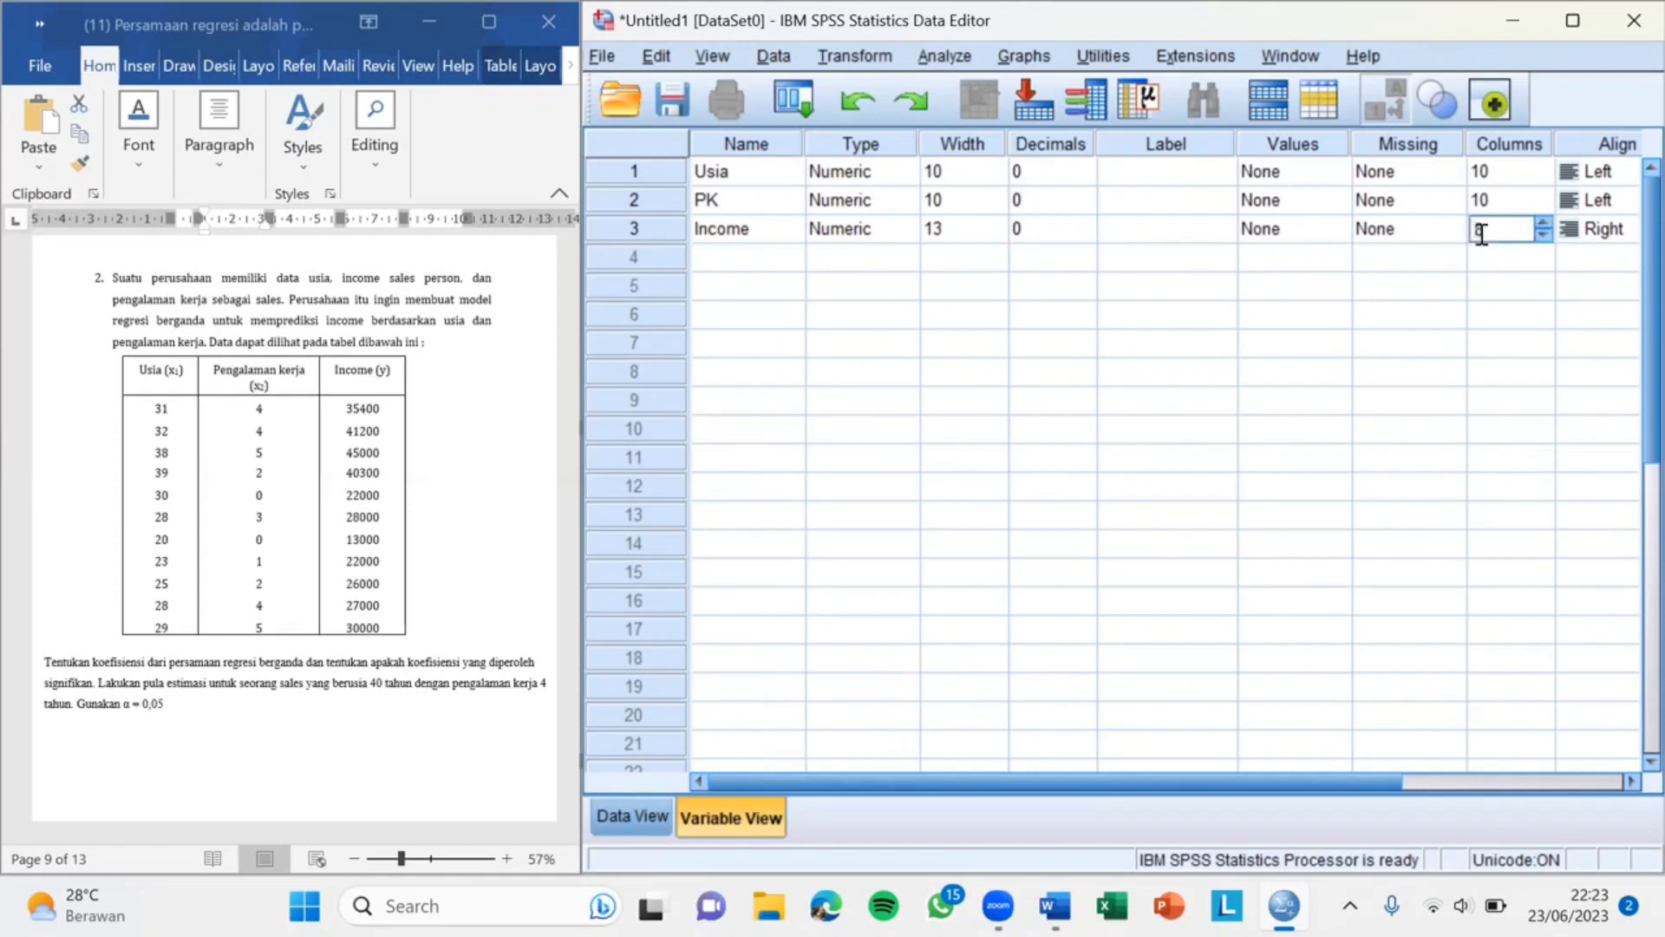
{"action": "type", "text": "13"}
Step: Set the Income variable's alignment to Left and its measurement level to Scale
{"action": "left_click", "coordinate": [1628, 232]}
{"action": "left_click", "coordinate": [1625, 230]}
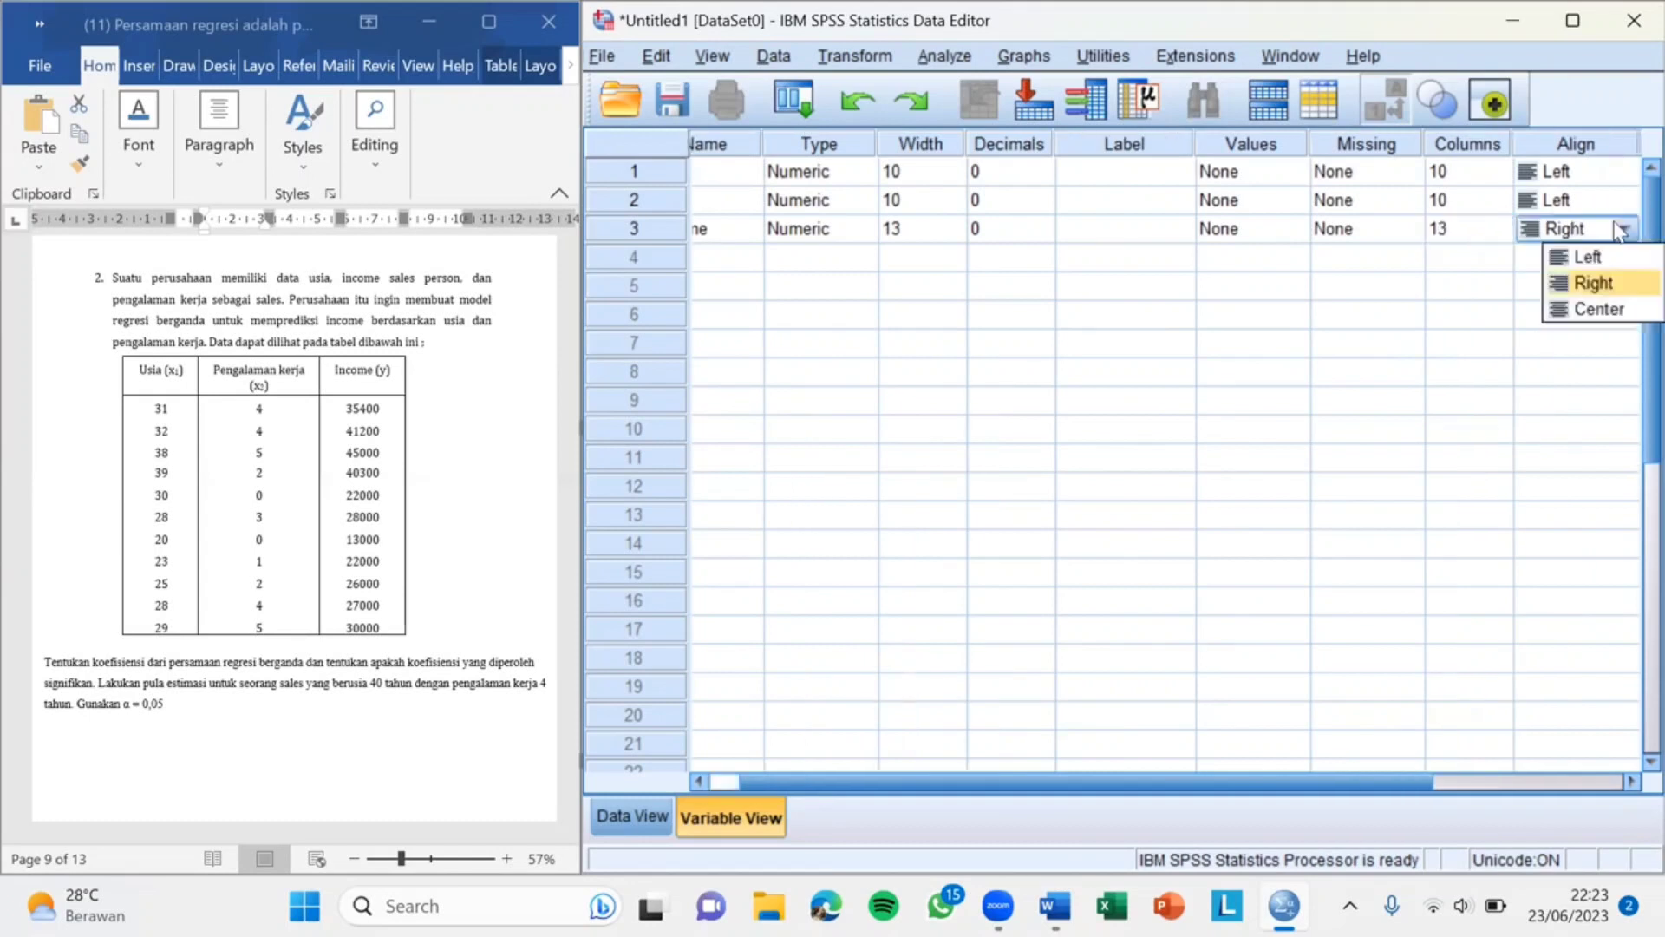
{"action": "left_click", "coordinate": [1584, 261]}
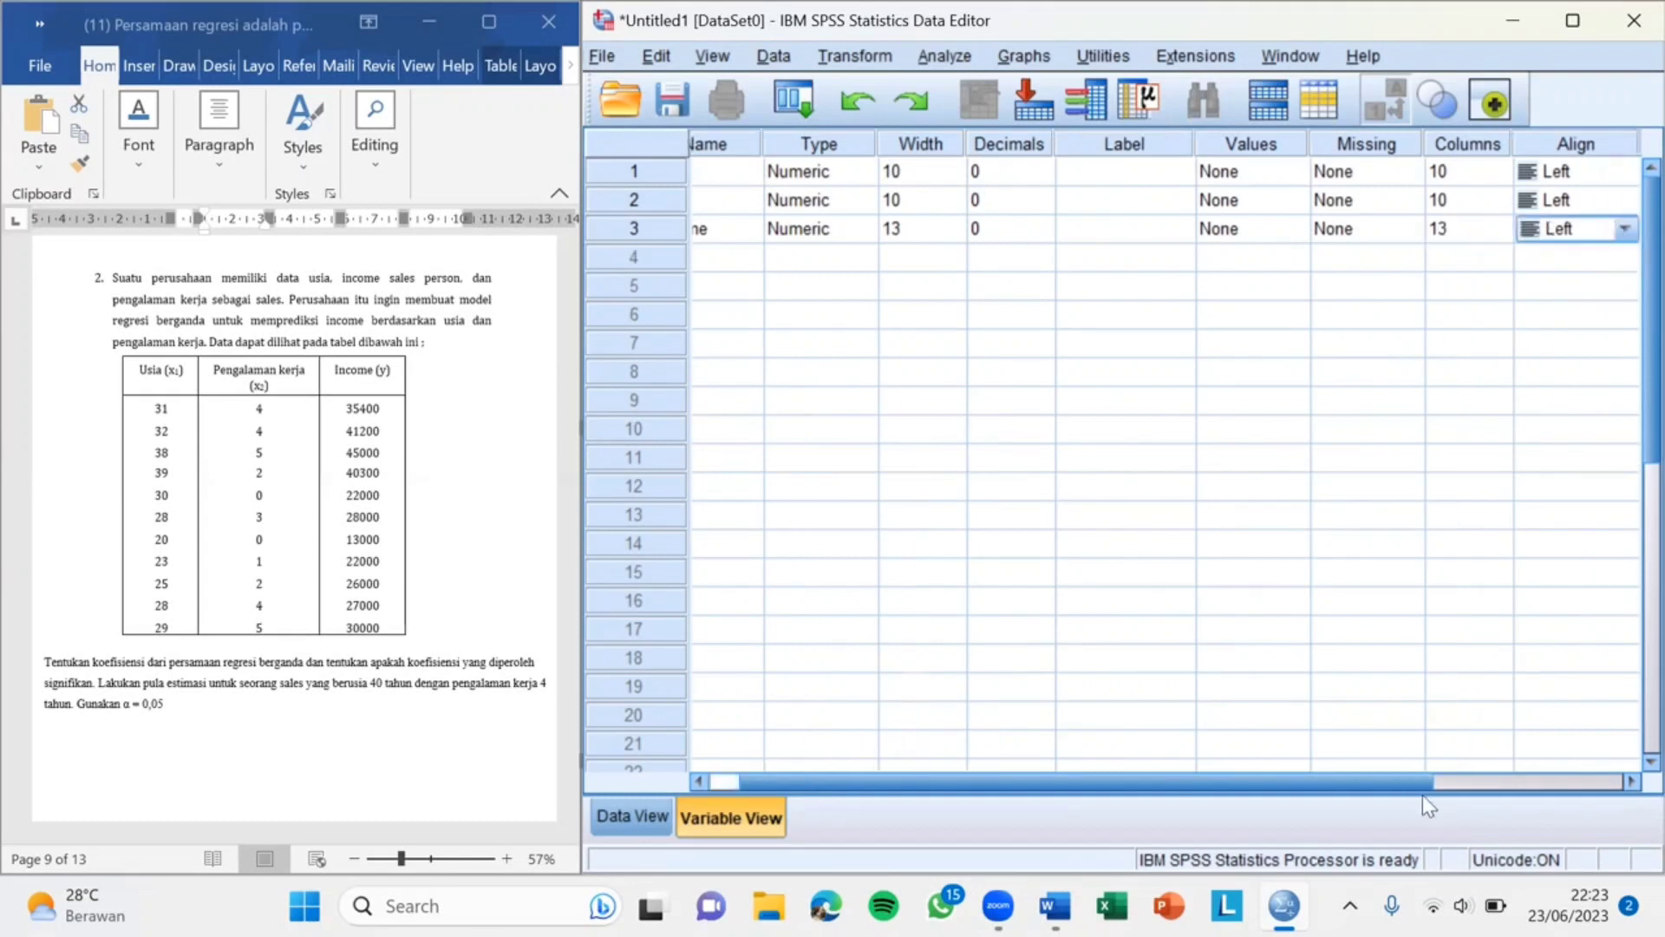
{"action": "left_click_drag", "start_coordinate": [1417, 782], "coordinate": [1518, 782]}
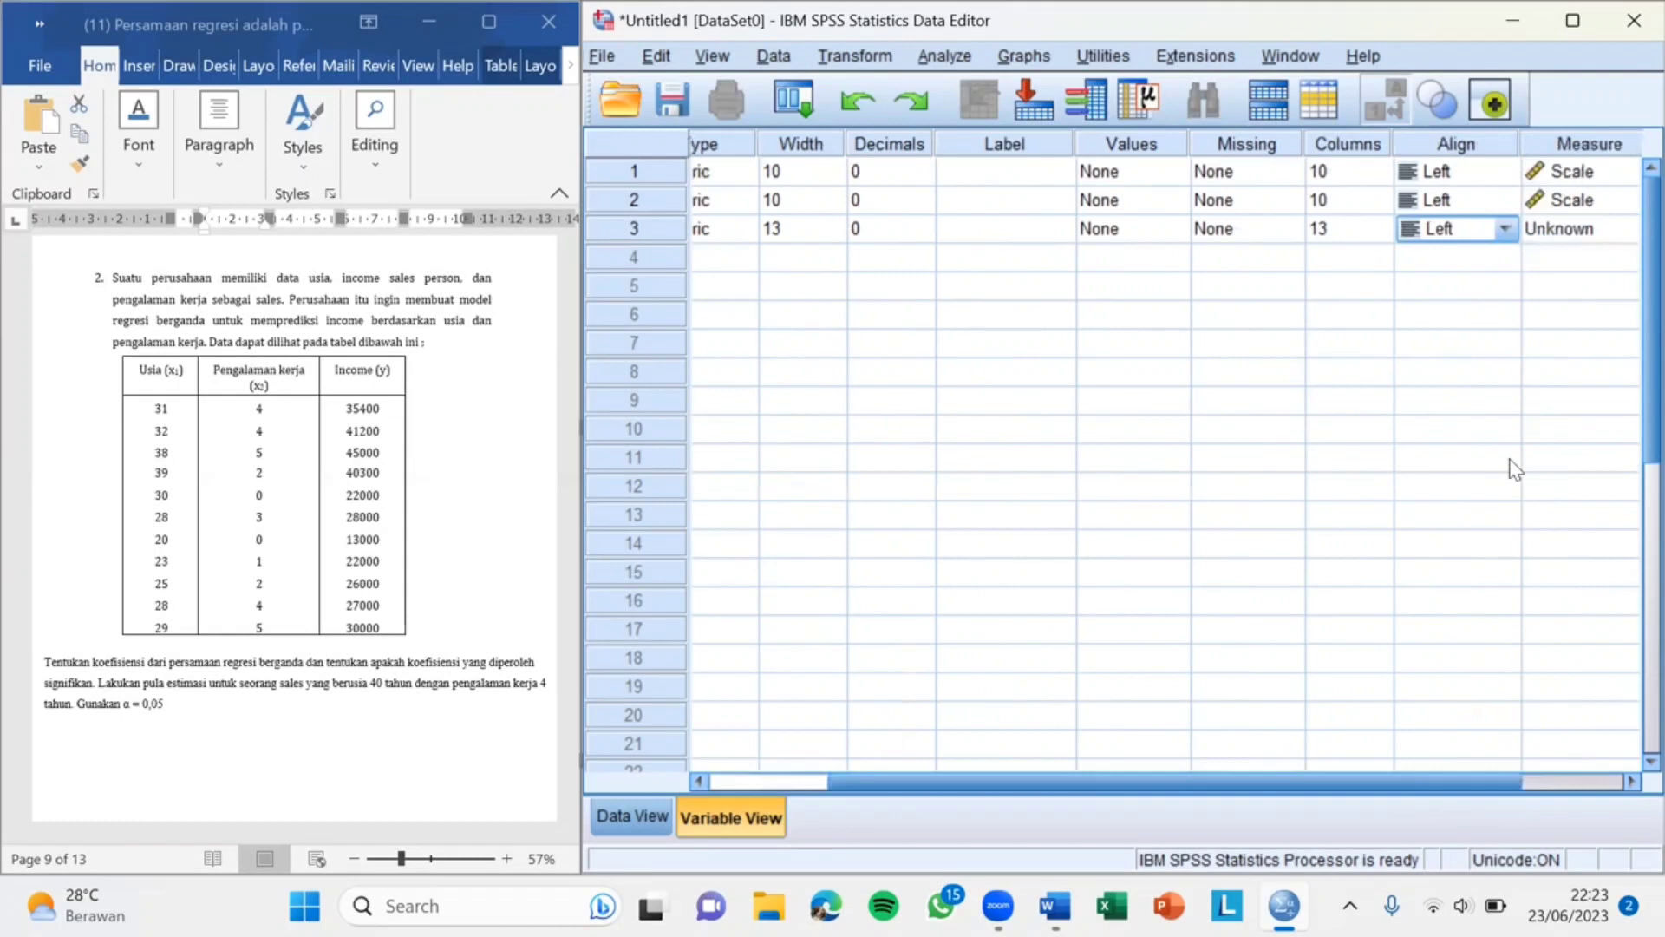
{"action": "left_click", "coordinate": [1559, 230]}
{"action": "left_click", "coordinate": [1548, 253]}
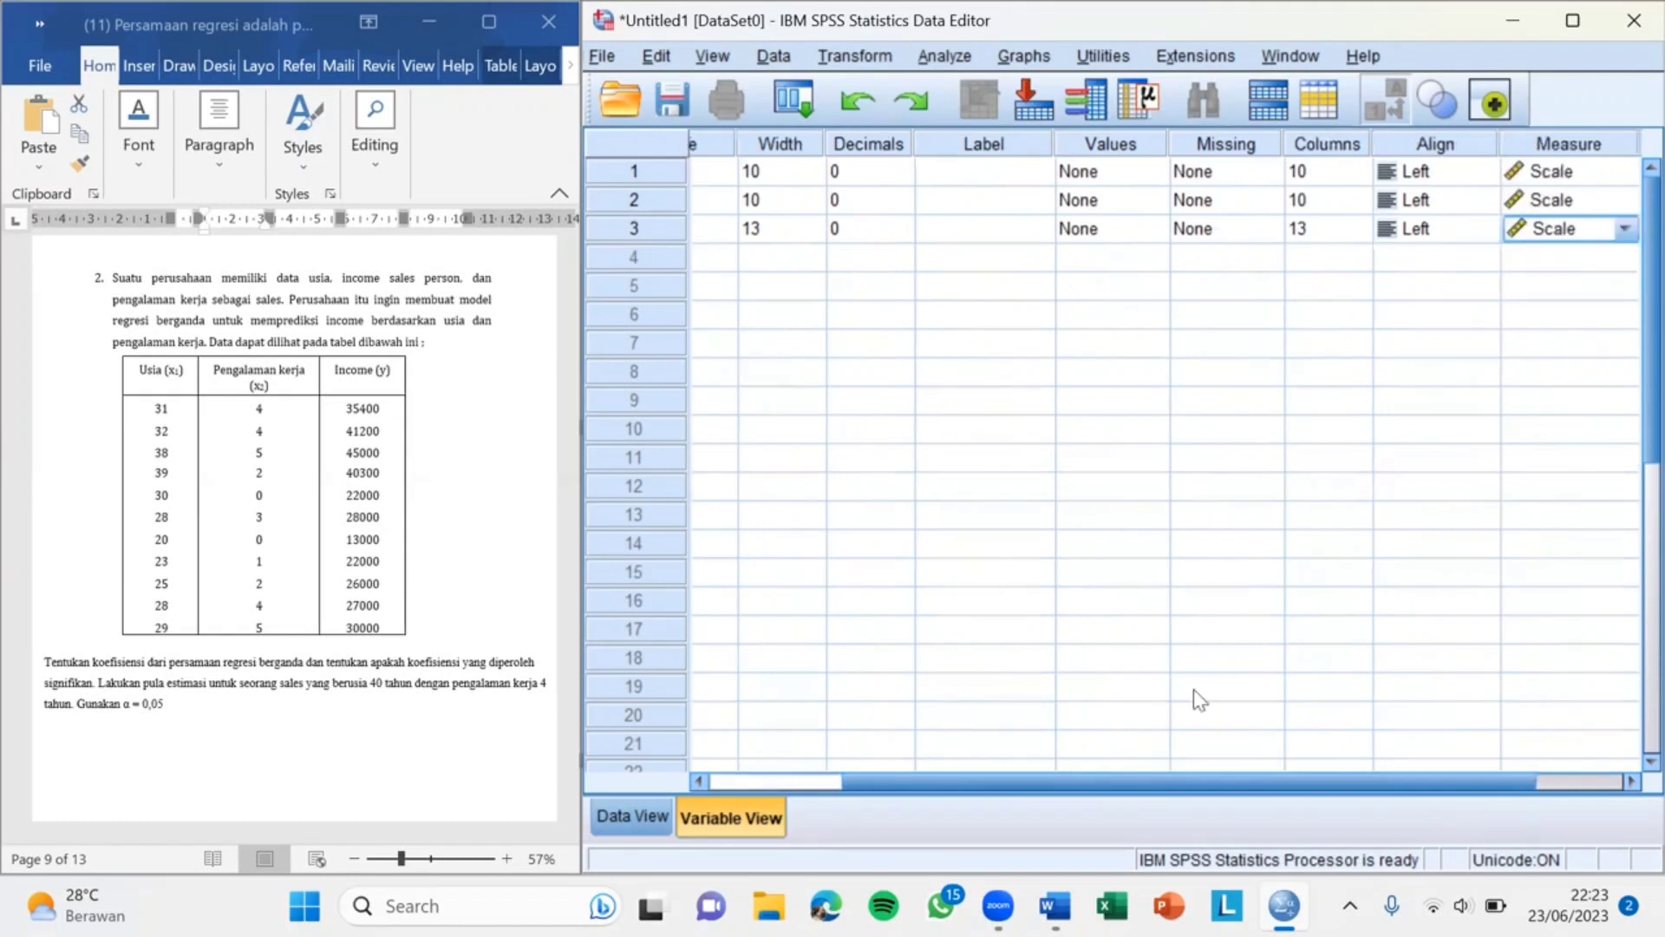
{"action": "left_click_drag", "start_coordinate": [1053, 782], "coordinate": [920, 783]}
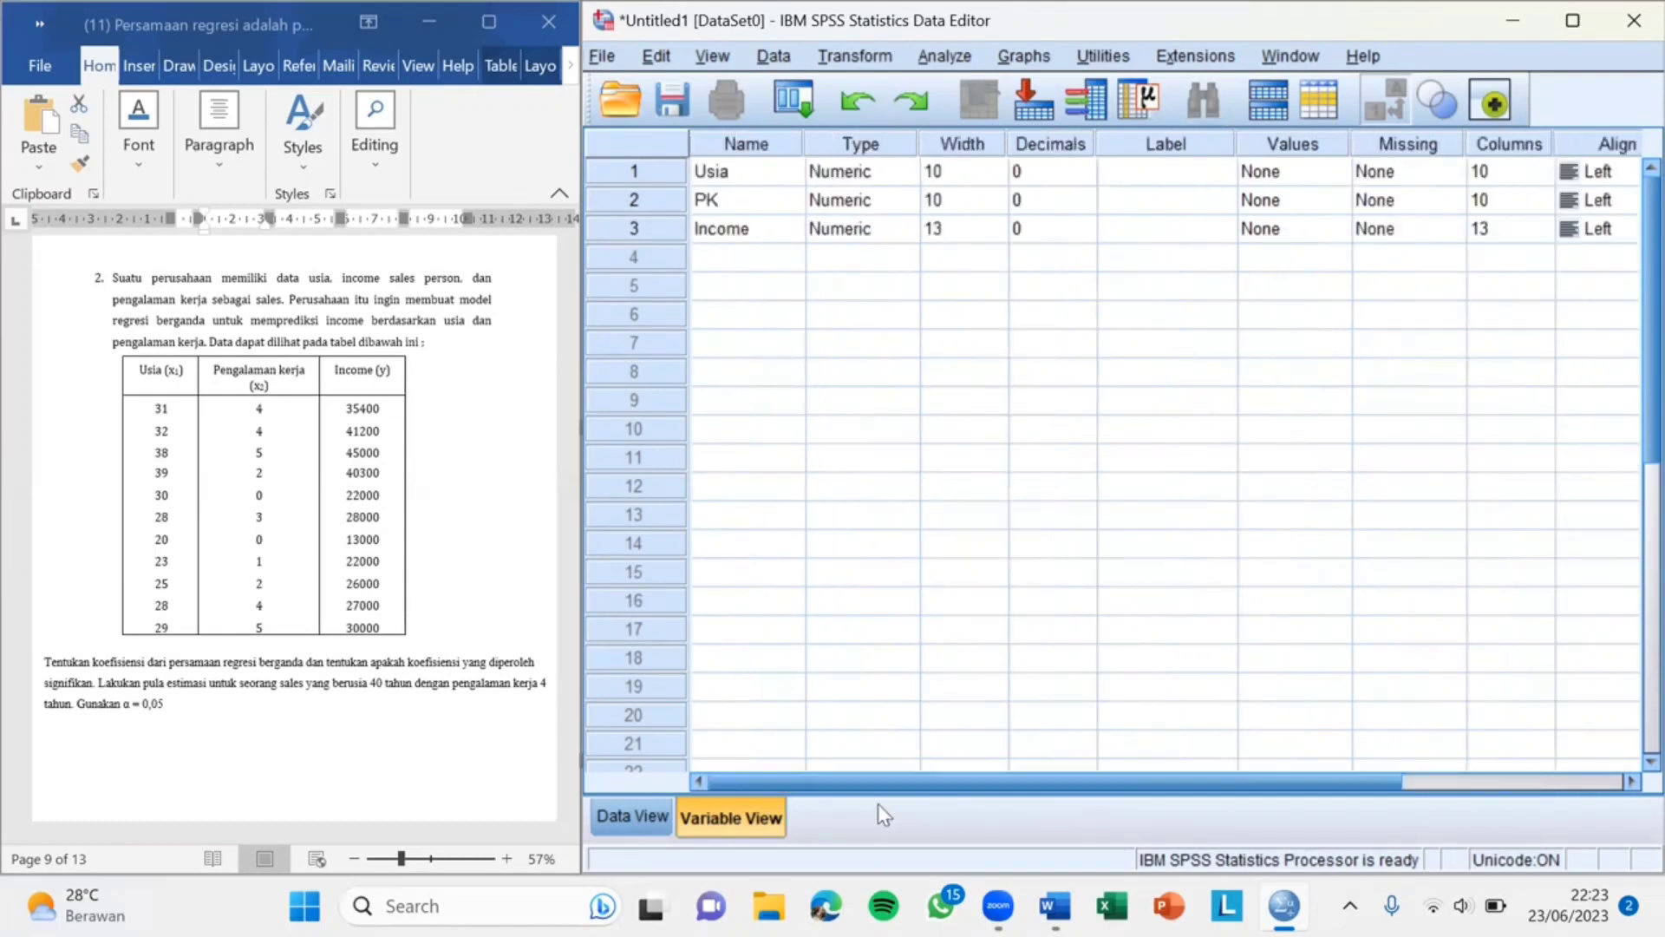
Step: Copy all Usia (x1) values from the exercise 2 table in Word into the Usia column of the SPSS data, starting at row 1
{"action": "left_click", "coordinate": [634, 817]}
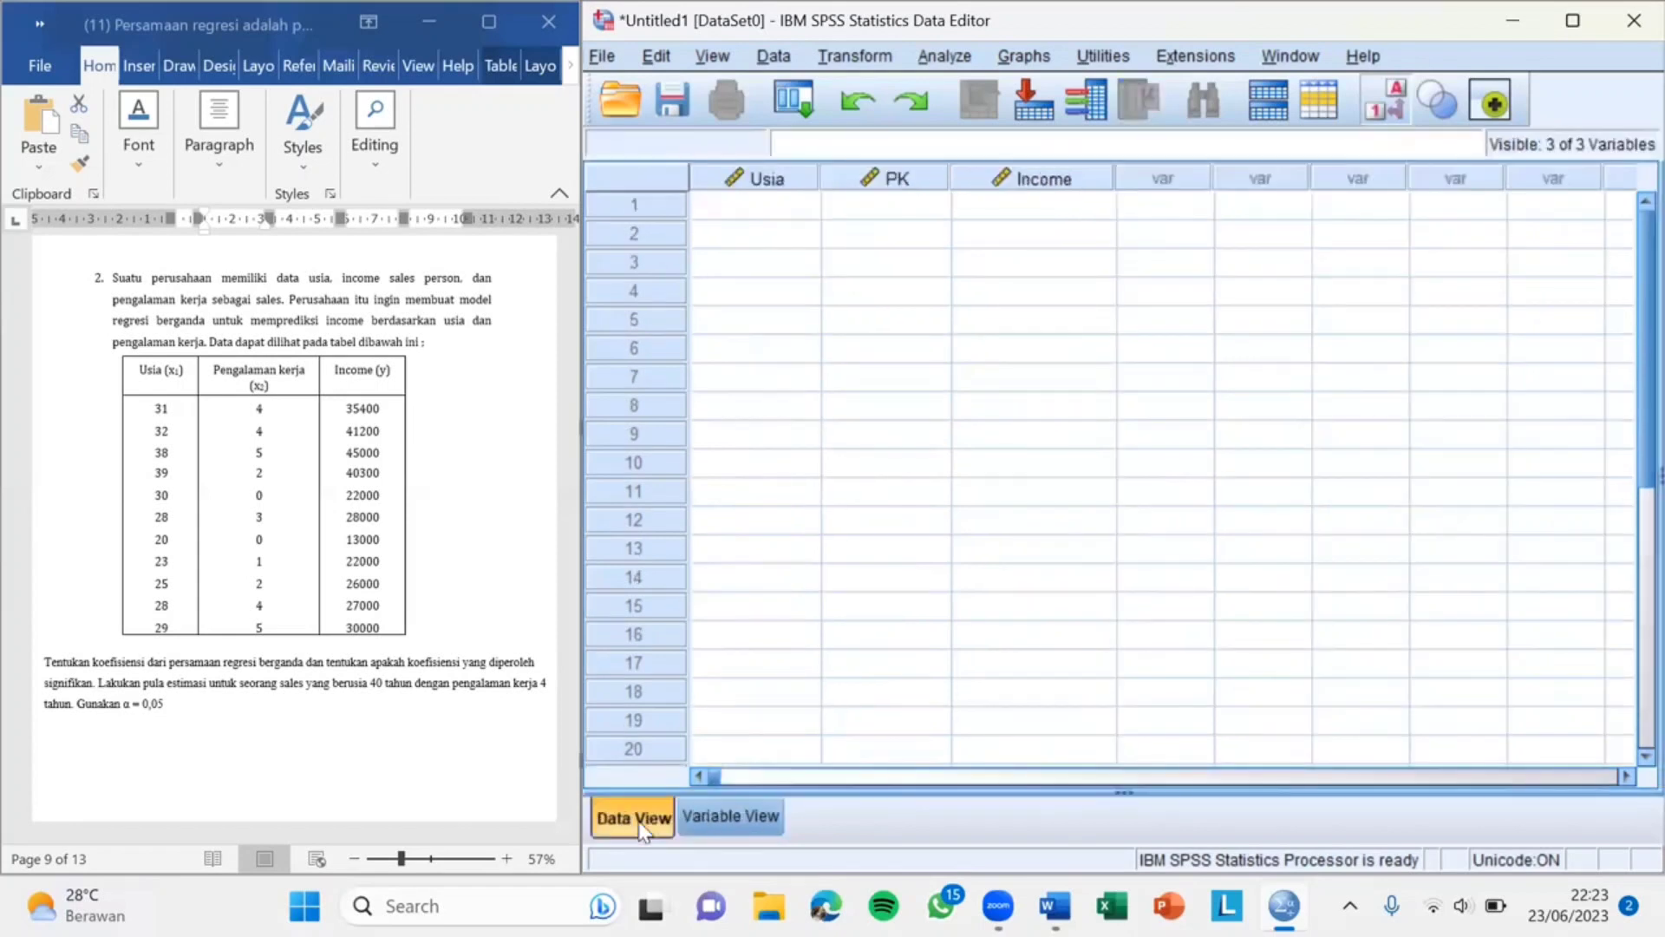
{"action": "left_click", "coordinate": [158, 415]}
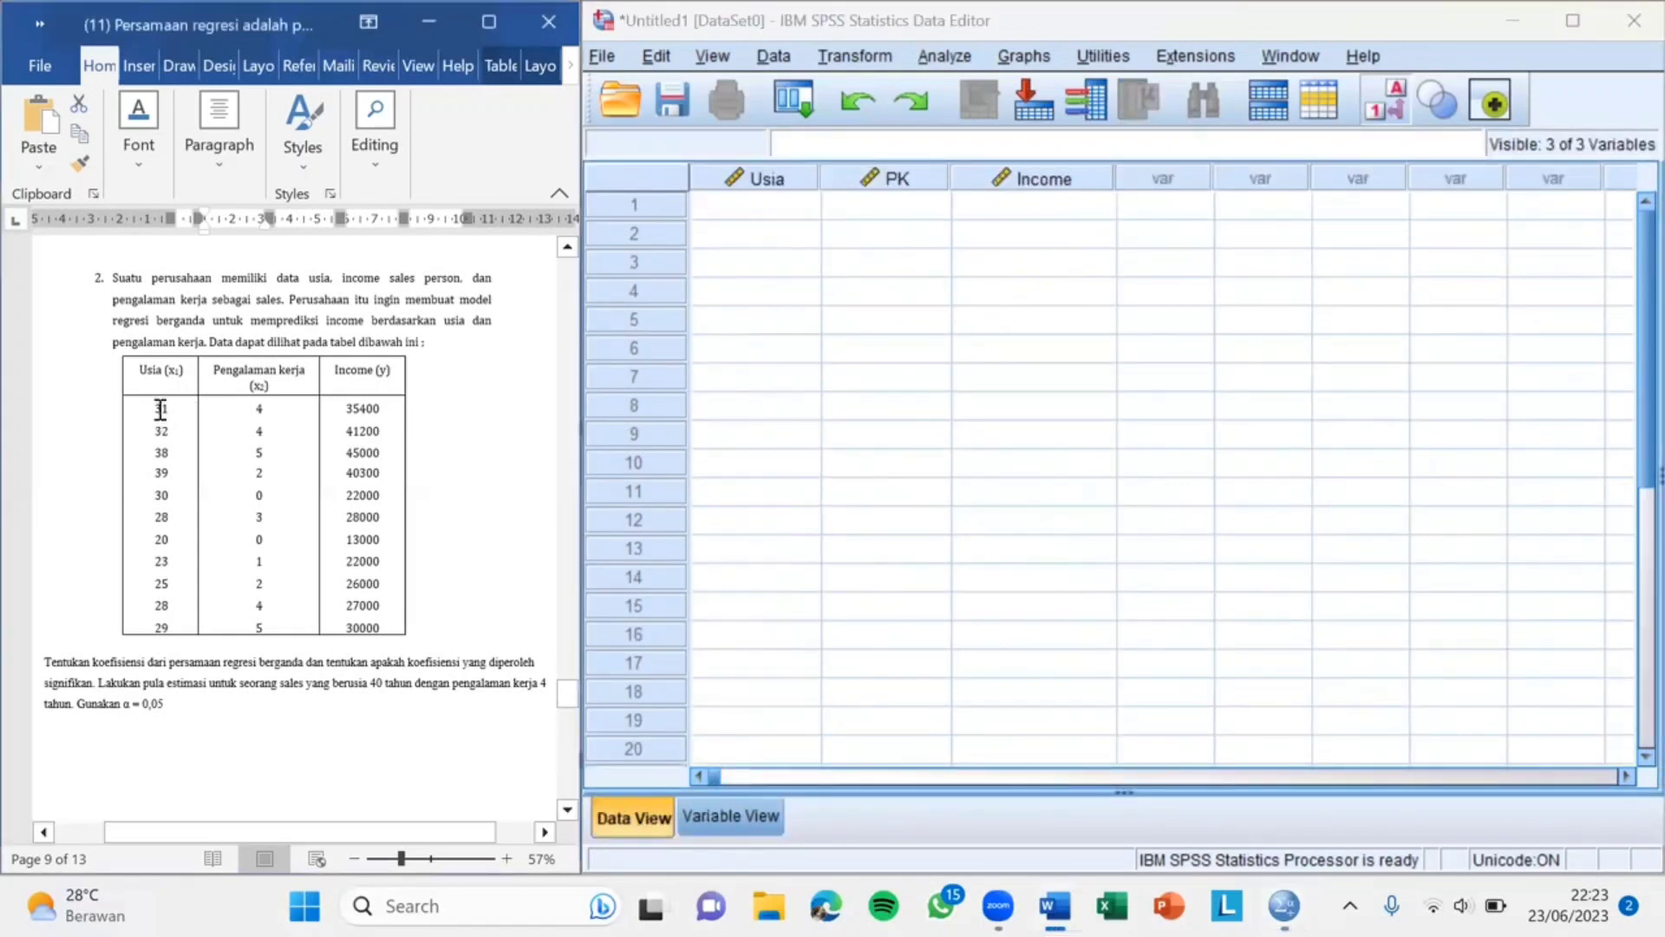
{"action": "double_click", "coordinate": [161, 408]}
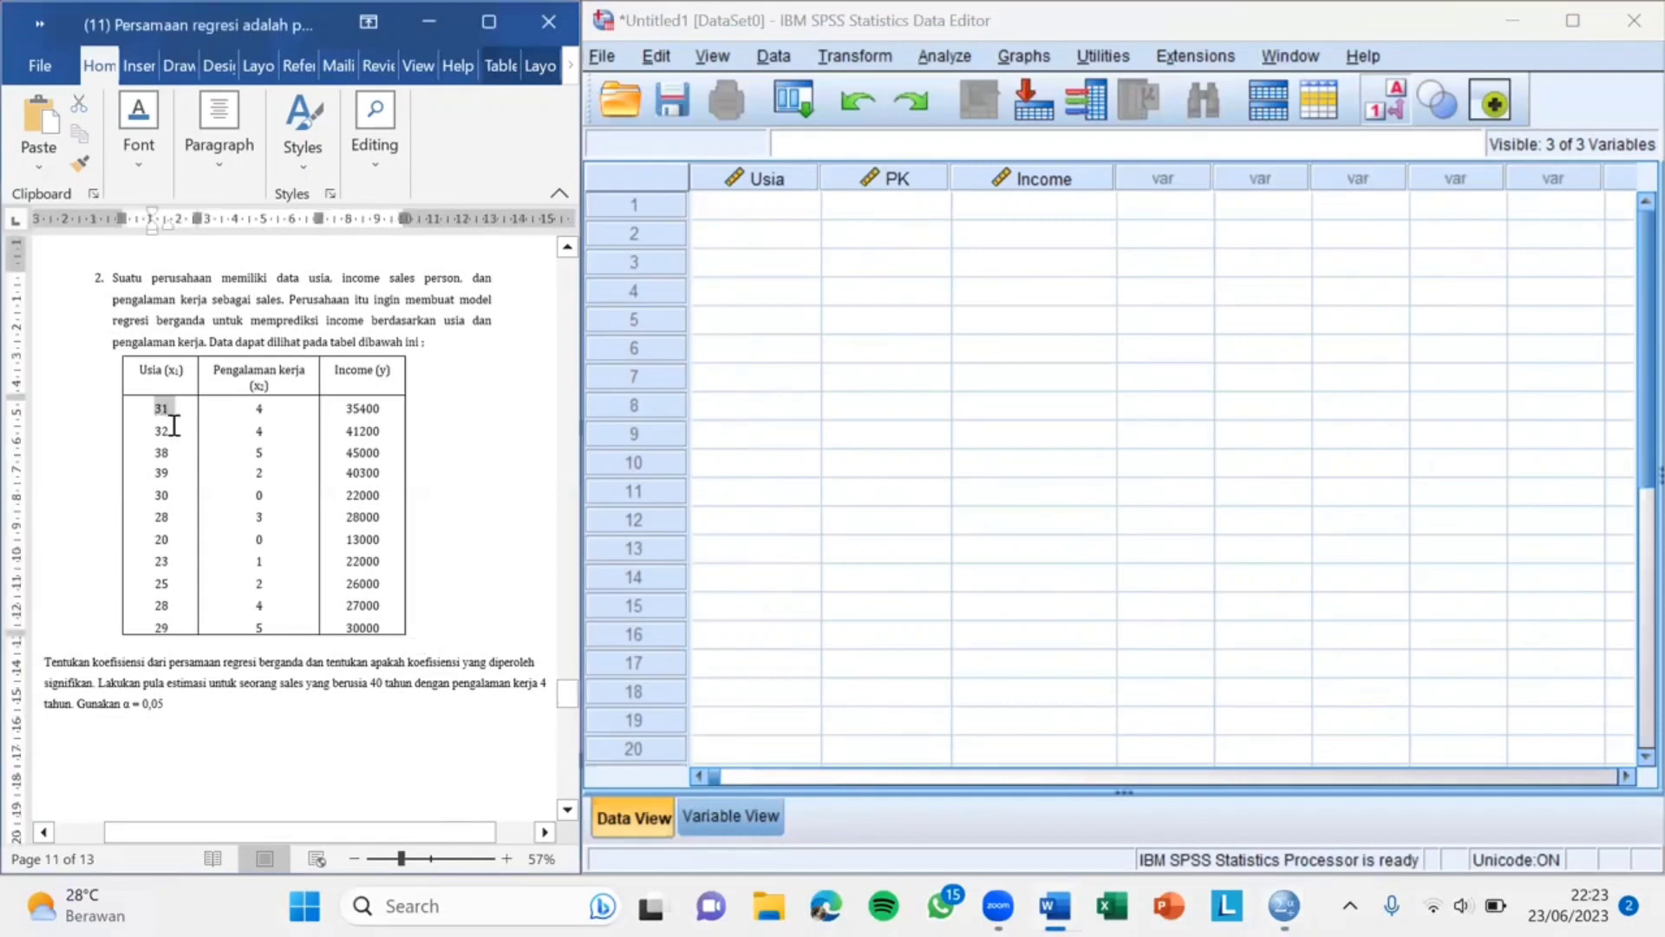
{"action": "left_click_drag", "start_coordinate": [173, 425], "coordinate": [168, 519]}
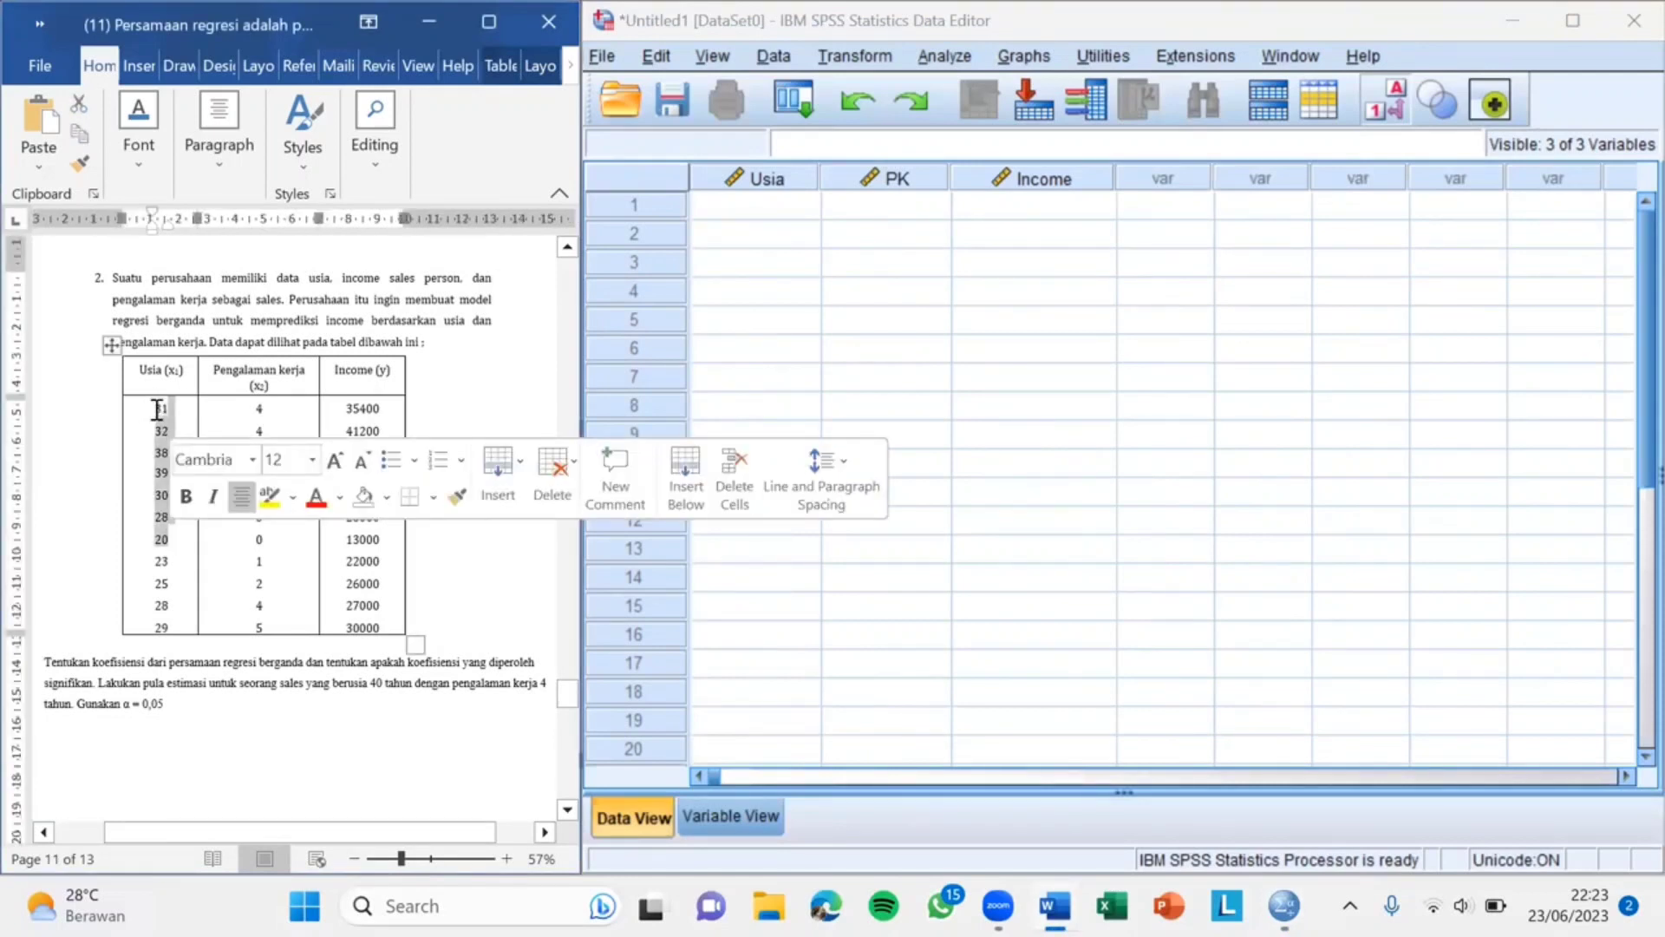
{"action": "left_click_drag", "start_coordinate": [159, 410], "coordinate": [170, 621]}
{"action": "key", "text": "ctrl+c"}
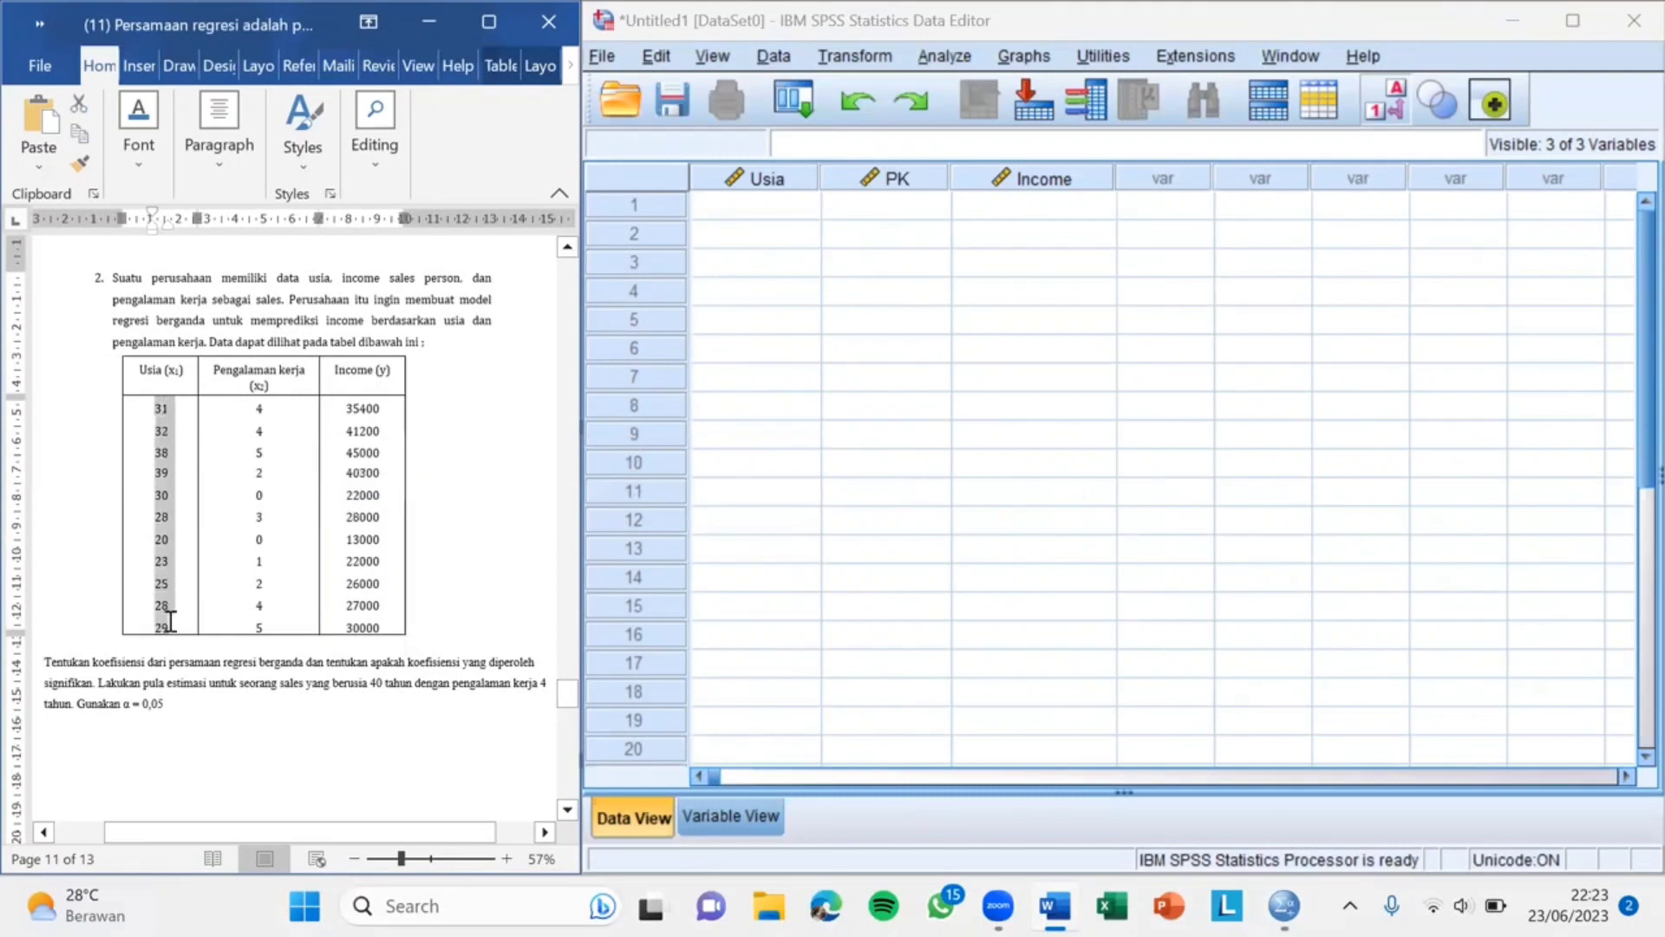
{"action": "left_click", "coordinate": [744, 208]}
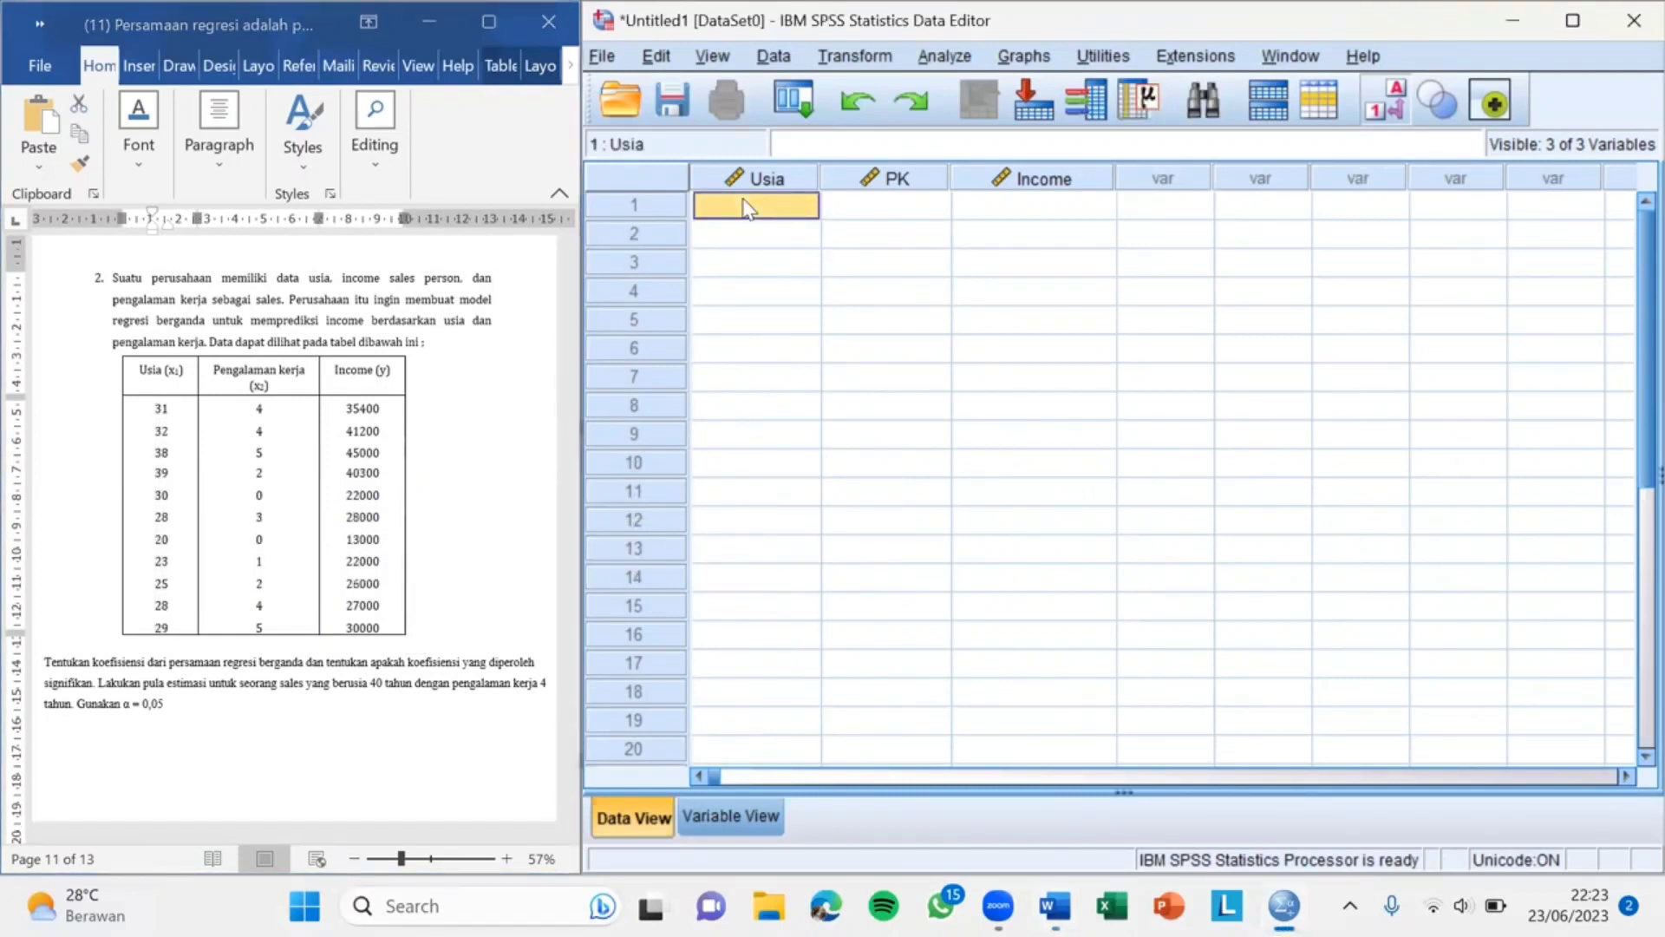
{"action": "key", "text": "ctrl+v"}
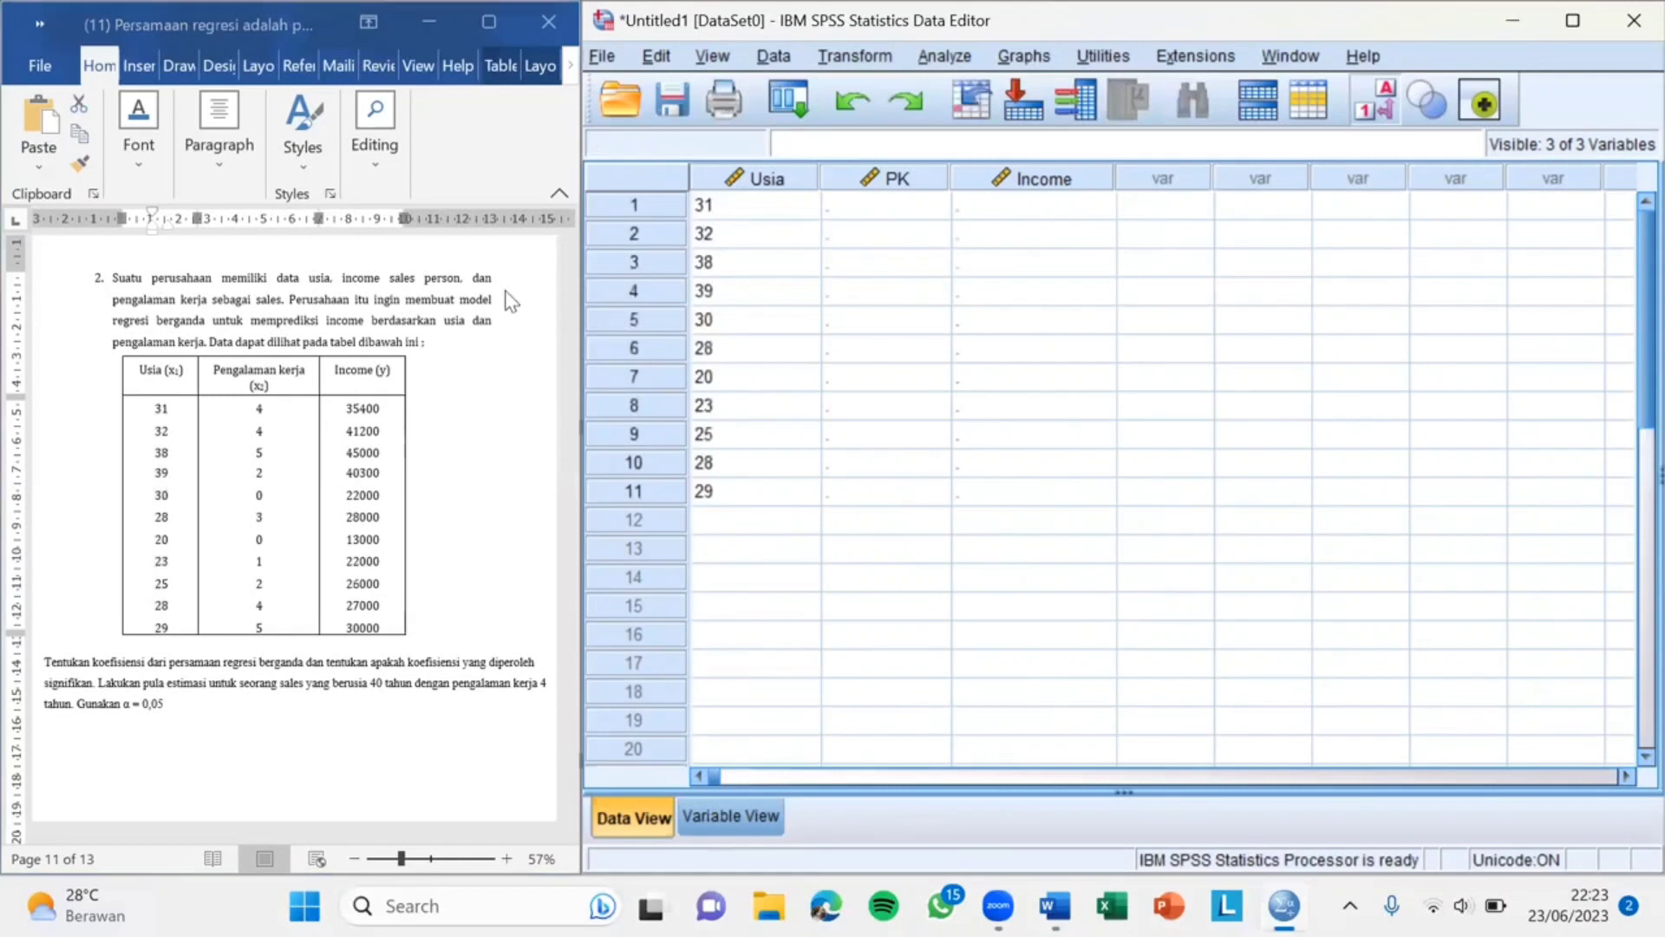
Step: Copy all Pengalaman kerja (x2) values from the Word table into the PK column in SPSS, starting at row 1
{"action": "left_click", "coordinate": [255, 420]}
{"action": "left_click", "coordinate": [257, 408]}
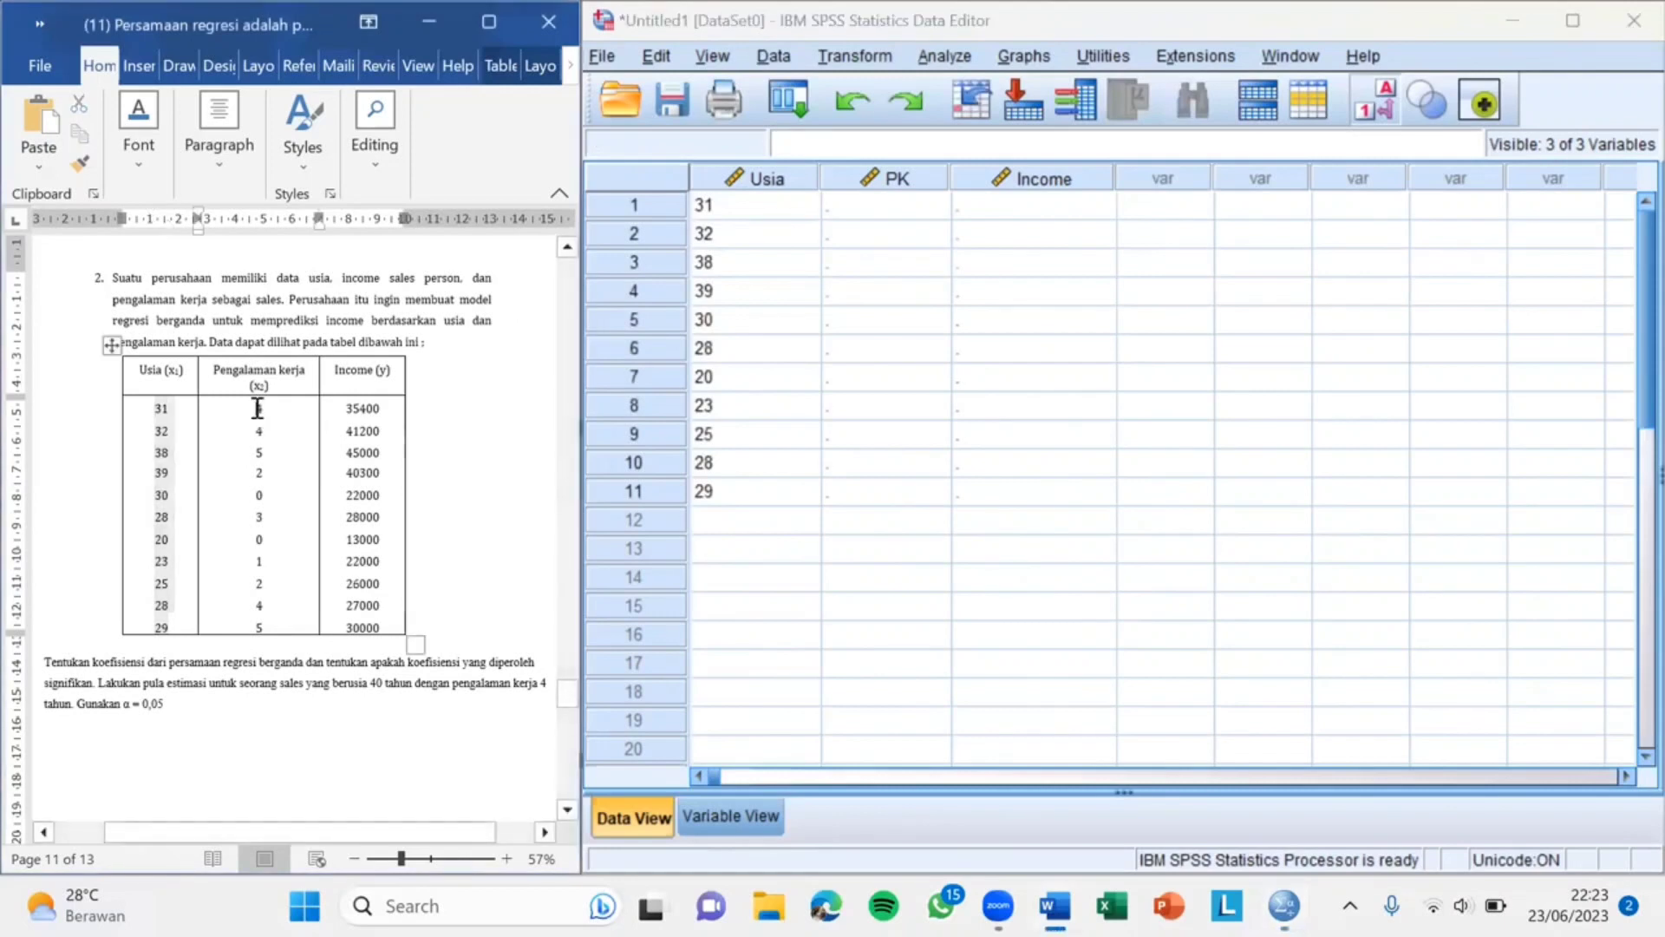
{"action": "left_click_drag", "start_coordinate": [258, 407], "coordinate": [269, 628]}
{"action": "key", "text": "ctrl+c"}
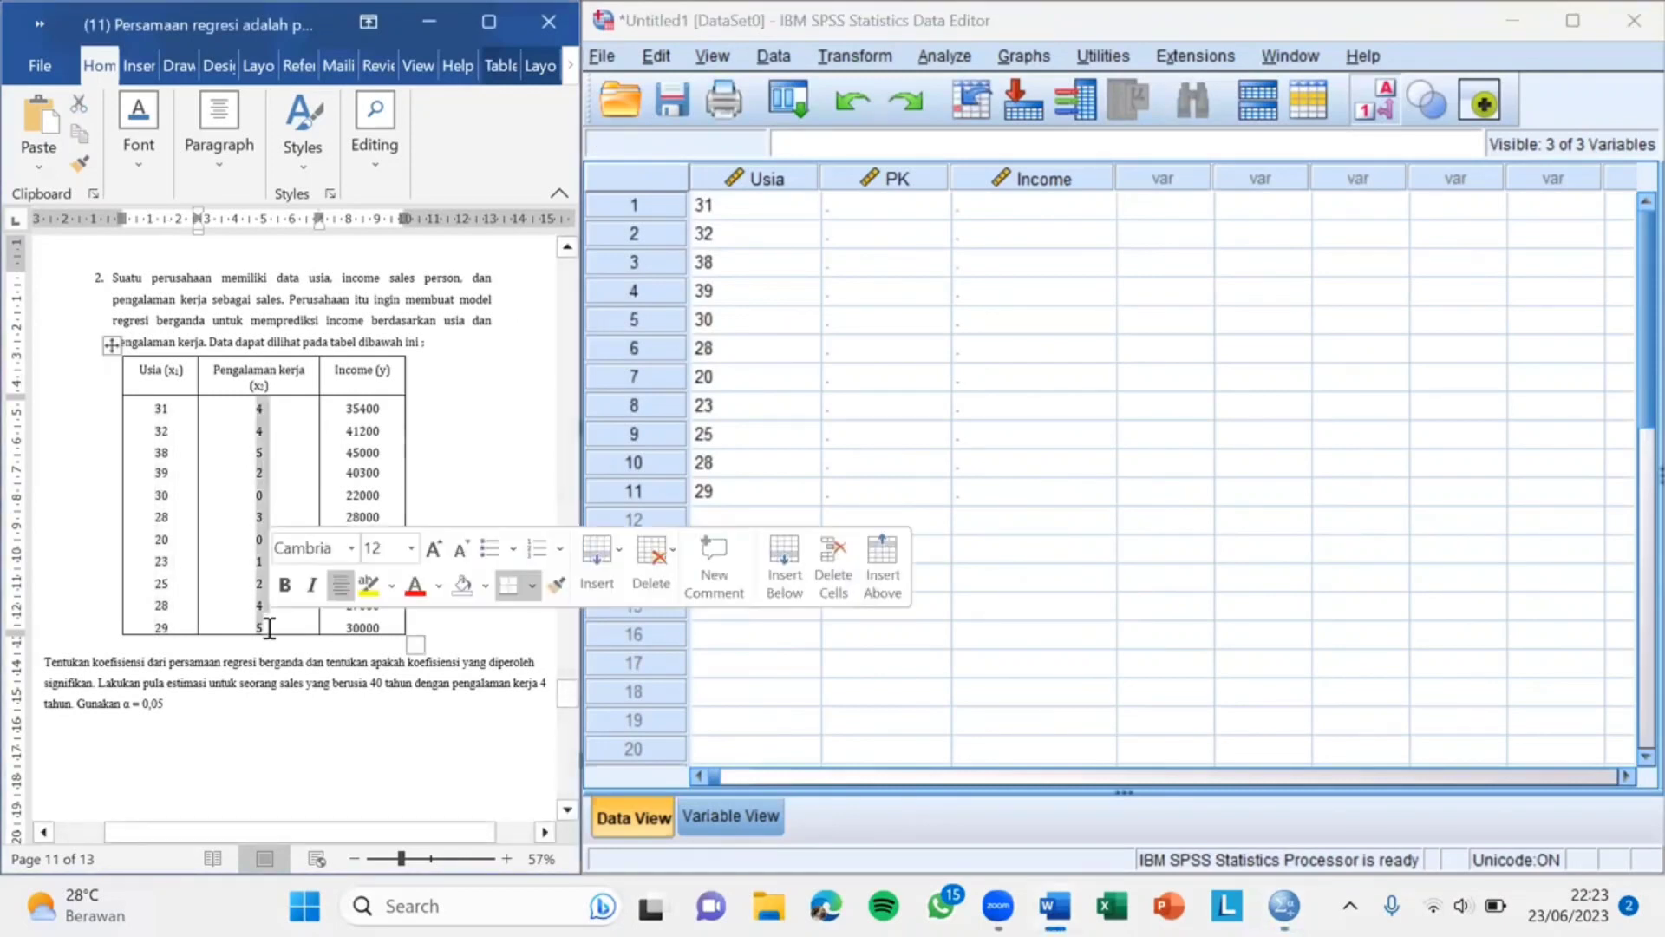
{"action": "left_click", "coordinate": [854, 208]}
{"action": "key", "text": "ctrl+v"}
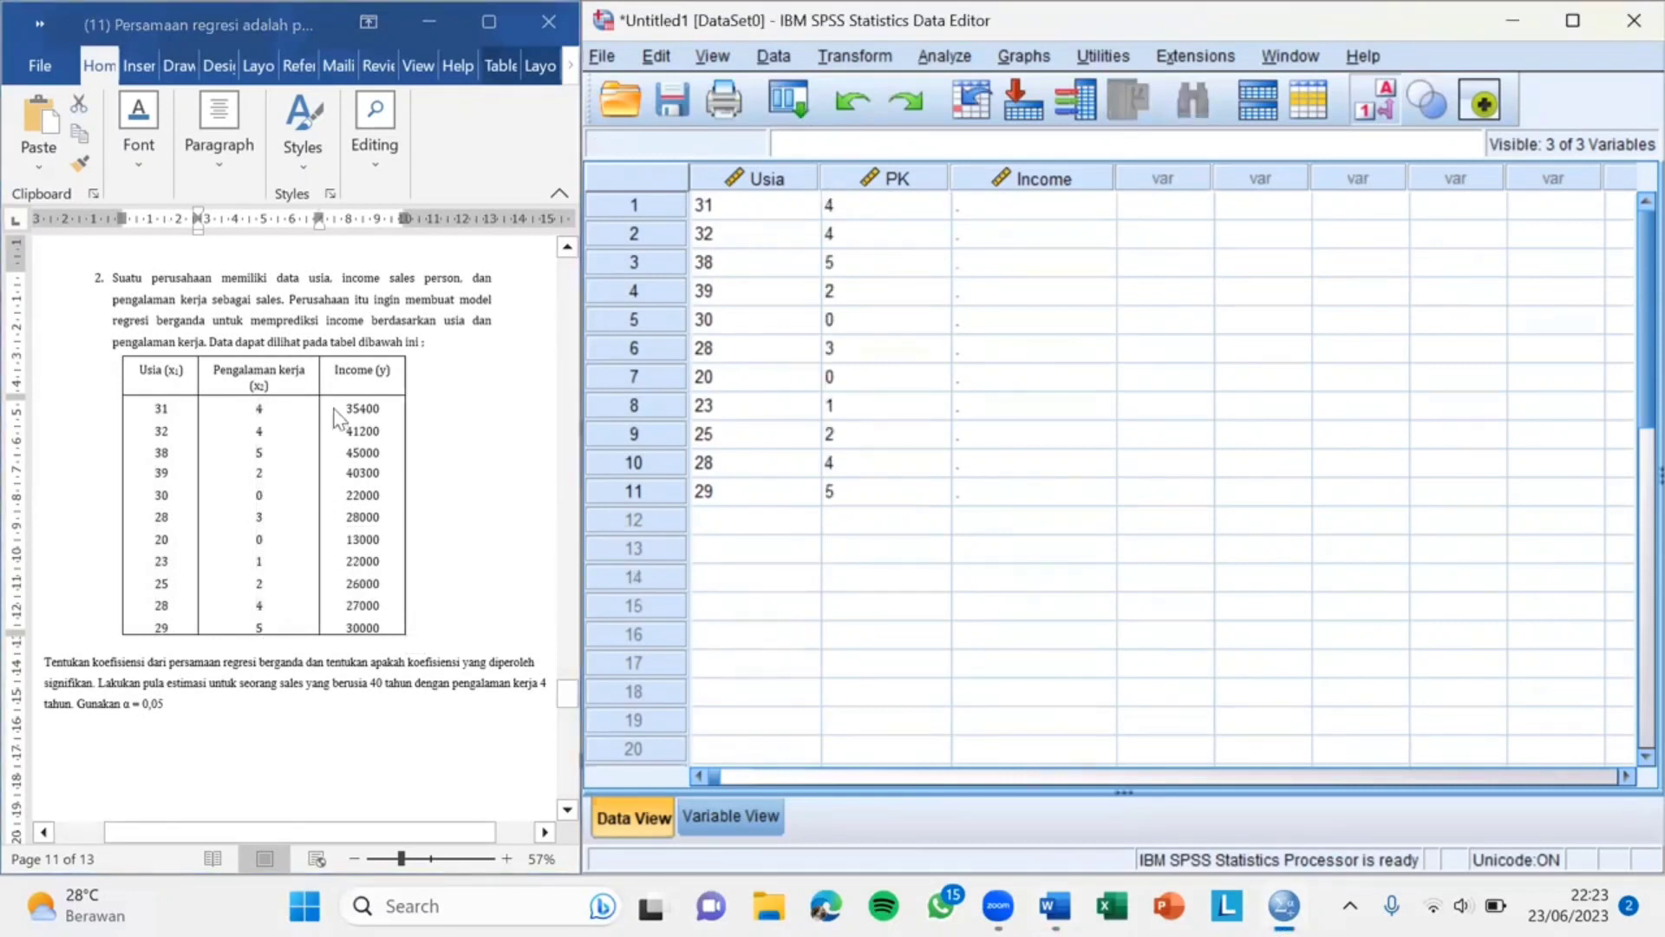
Step: Copy all Income (y) values from the exercise 2 table in Word into the Income column in SPSS, starting at row 1
{"action": "left_click", "coordinate": [346, 409]}
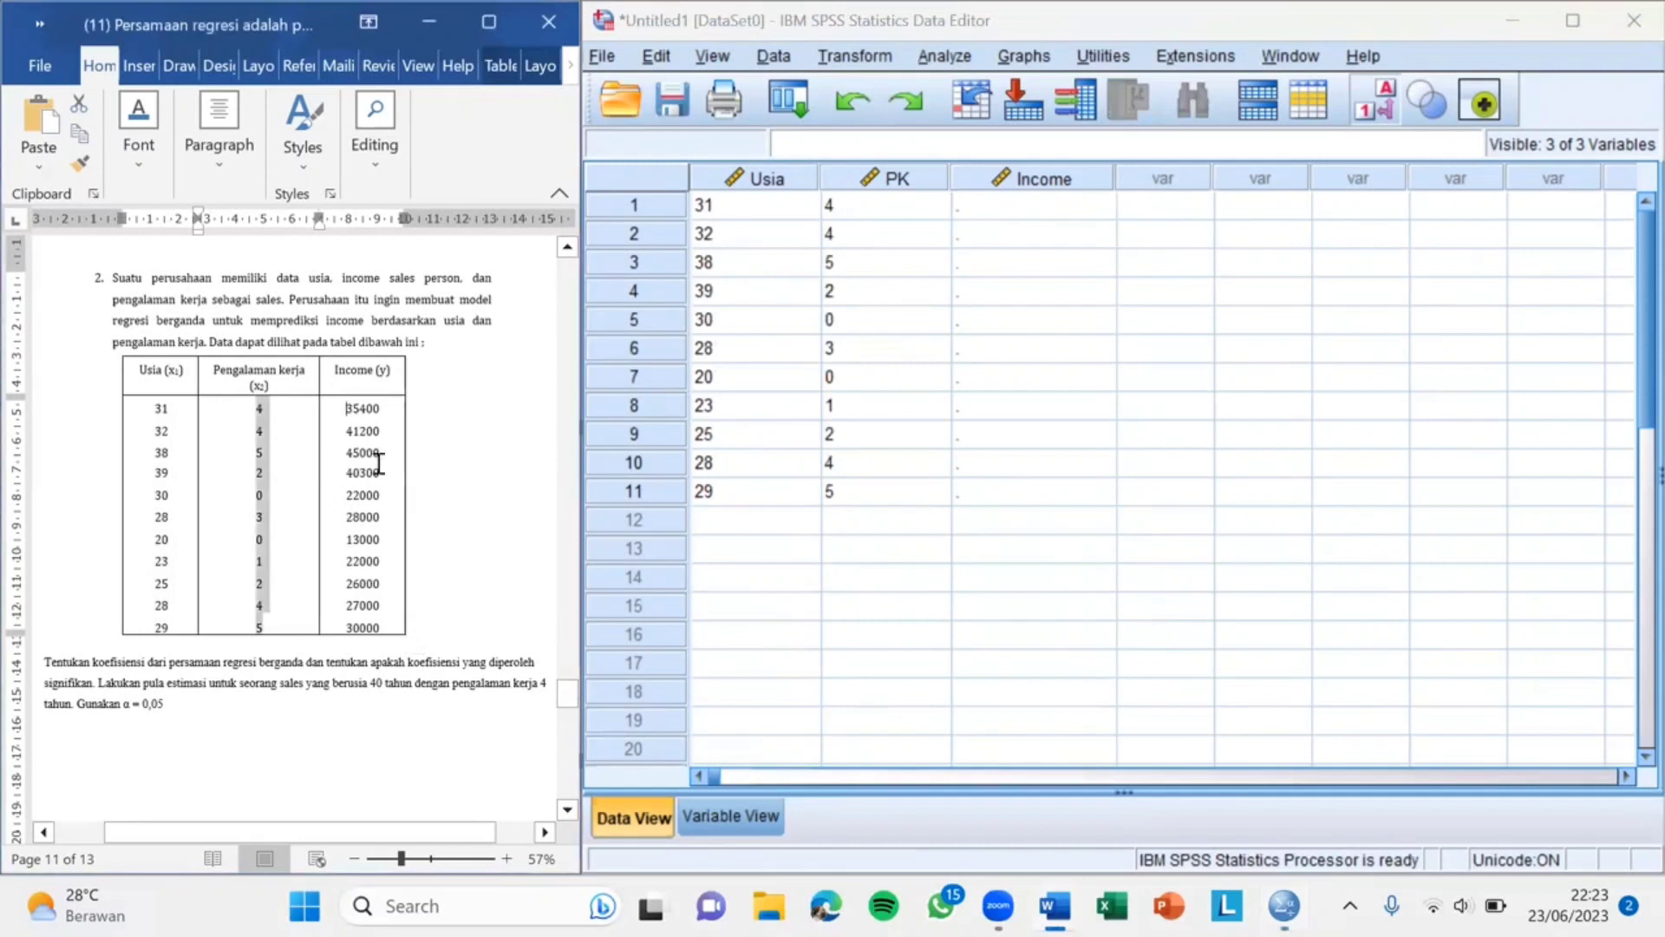
{"action": "left_click_drag", "start_coordinate": [379, 464], "coordinate": [375, 640]}
{"action": "key", "text": "ctrl+c"}
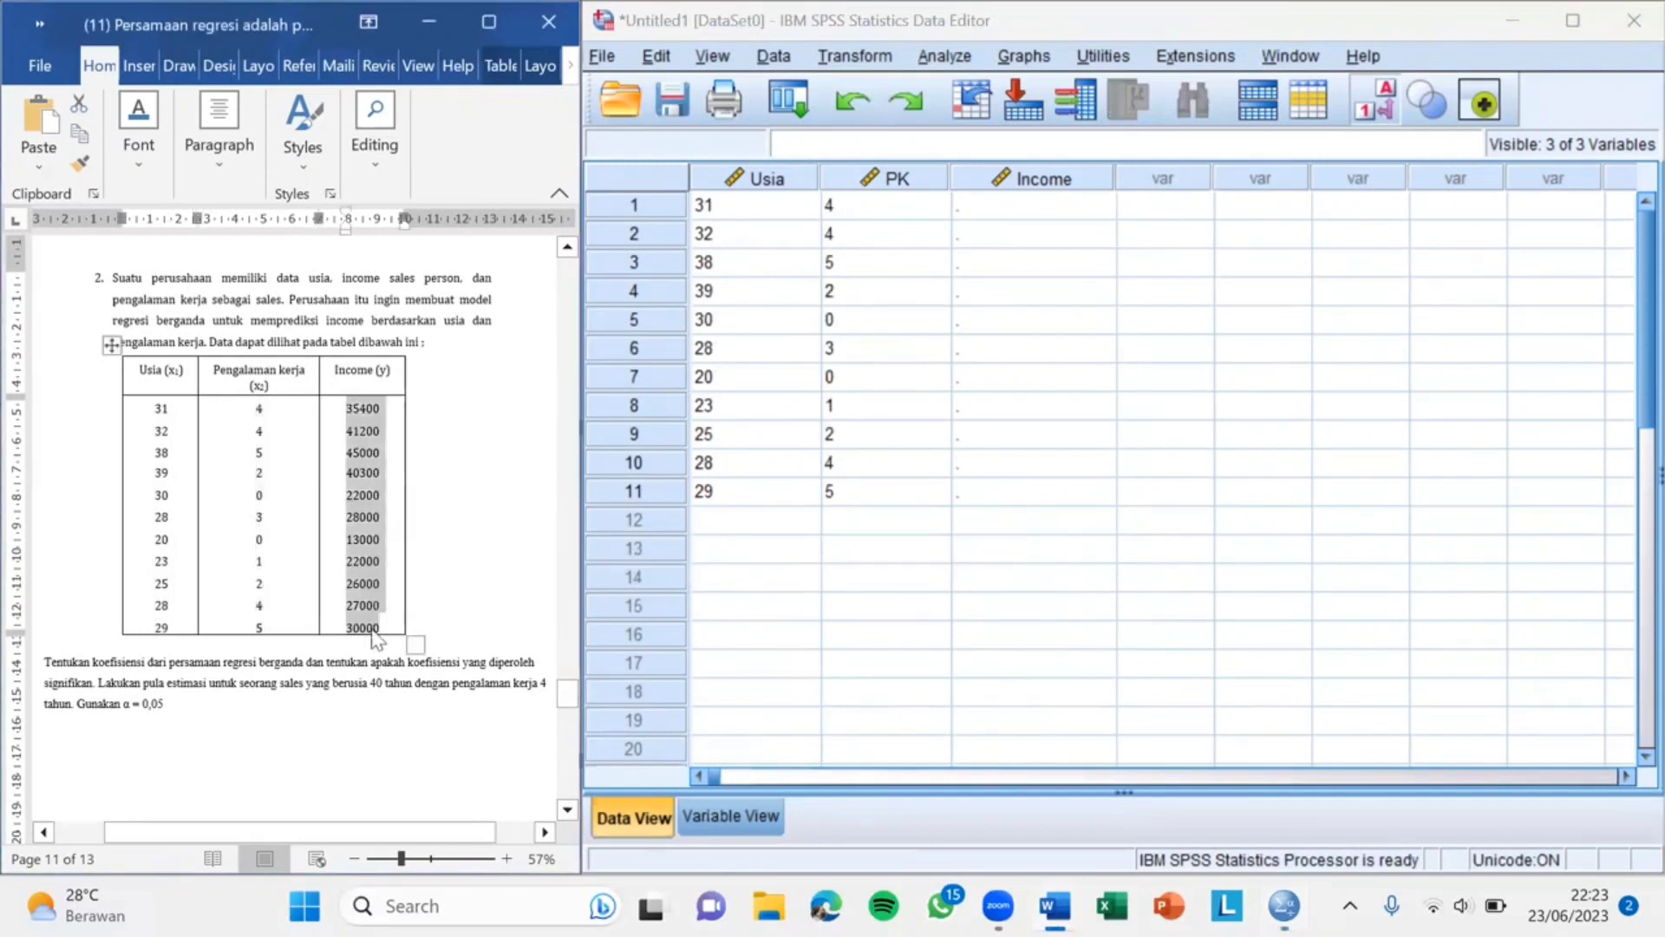
{"action": "left_click", "coordinate": [1027, 208]}
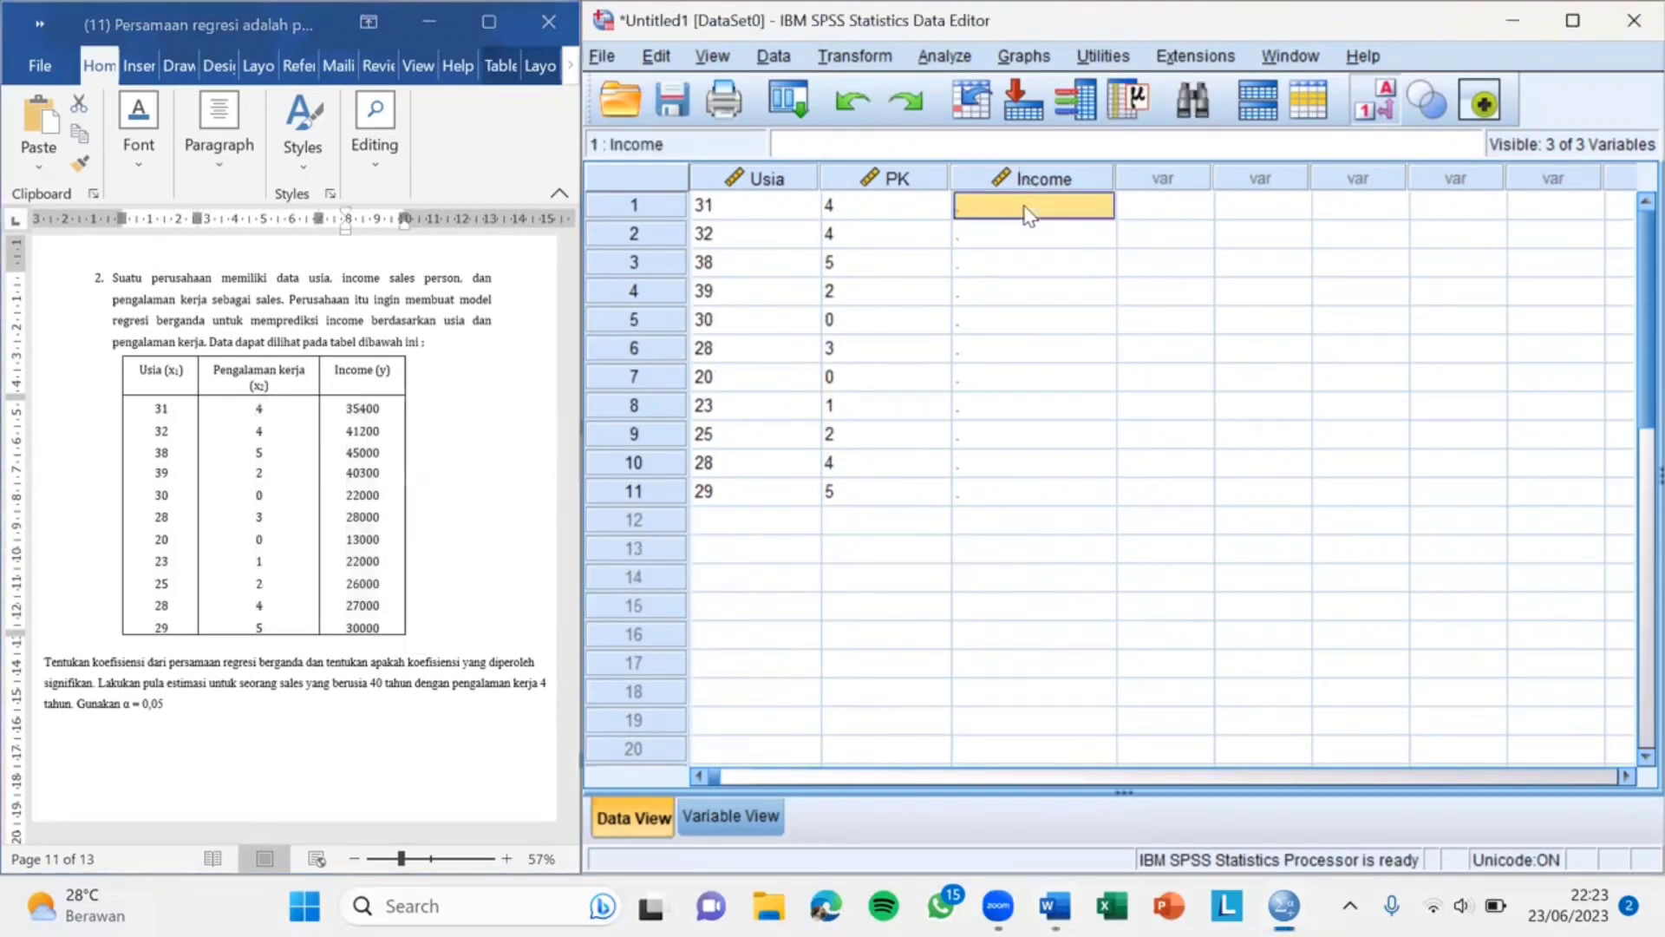
{"action": "key", "text": "ctrl+v"}
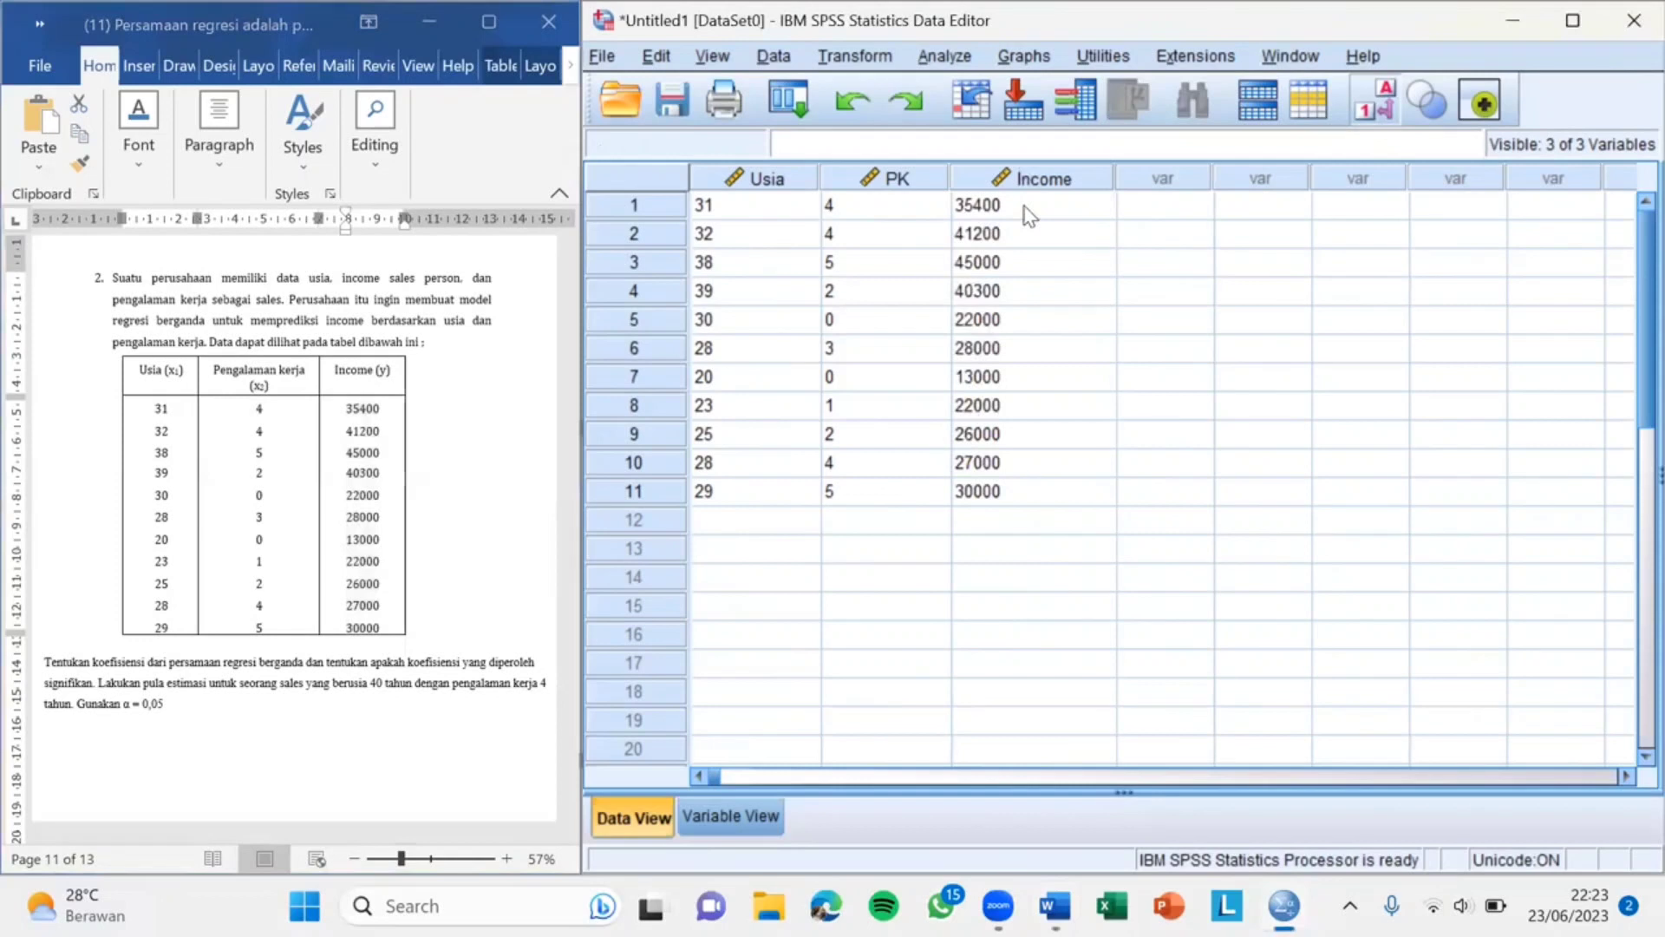
Step: Set up a Linear Regression with Income as the dependent variable and Usia and PK as the independent variables
{"action": "left_click", "coordinate": [944, 57]}
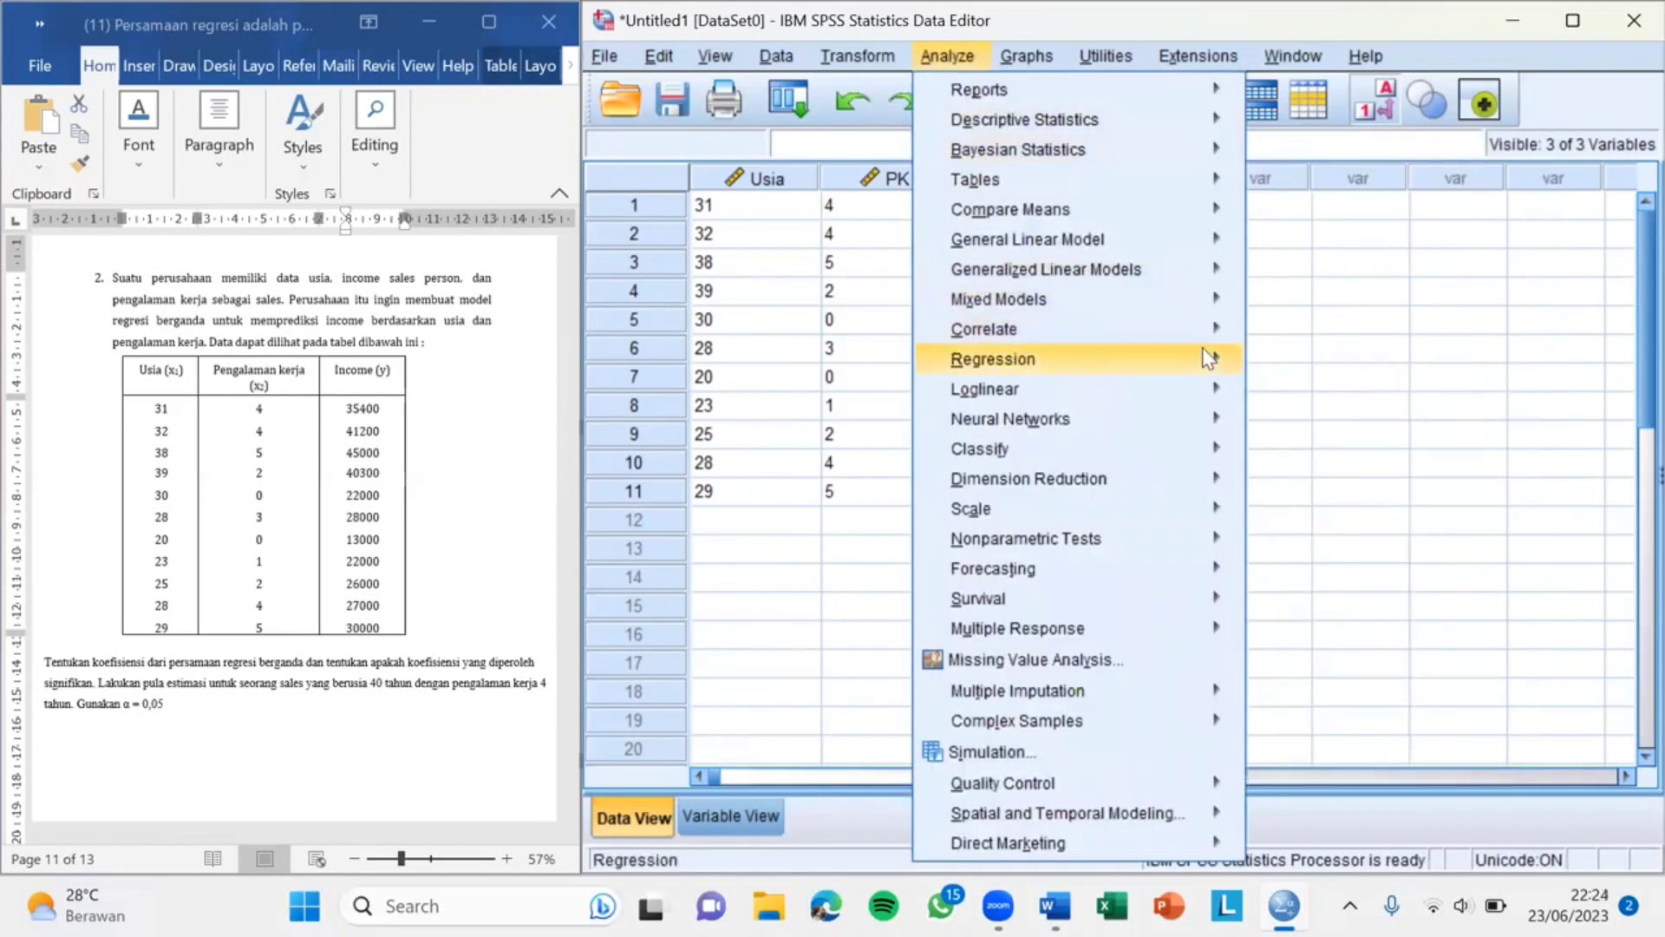
{"action": "mouse_move", "coordinate": [1209, 358]}
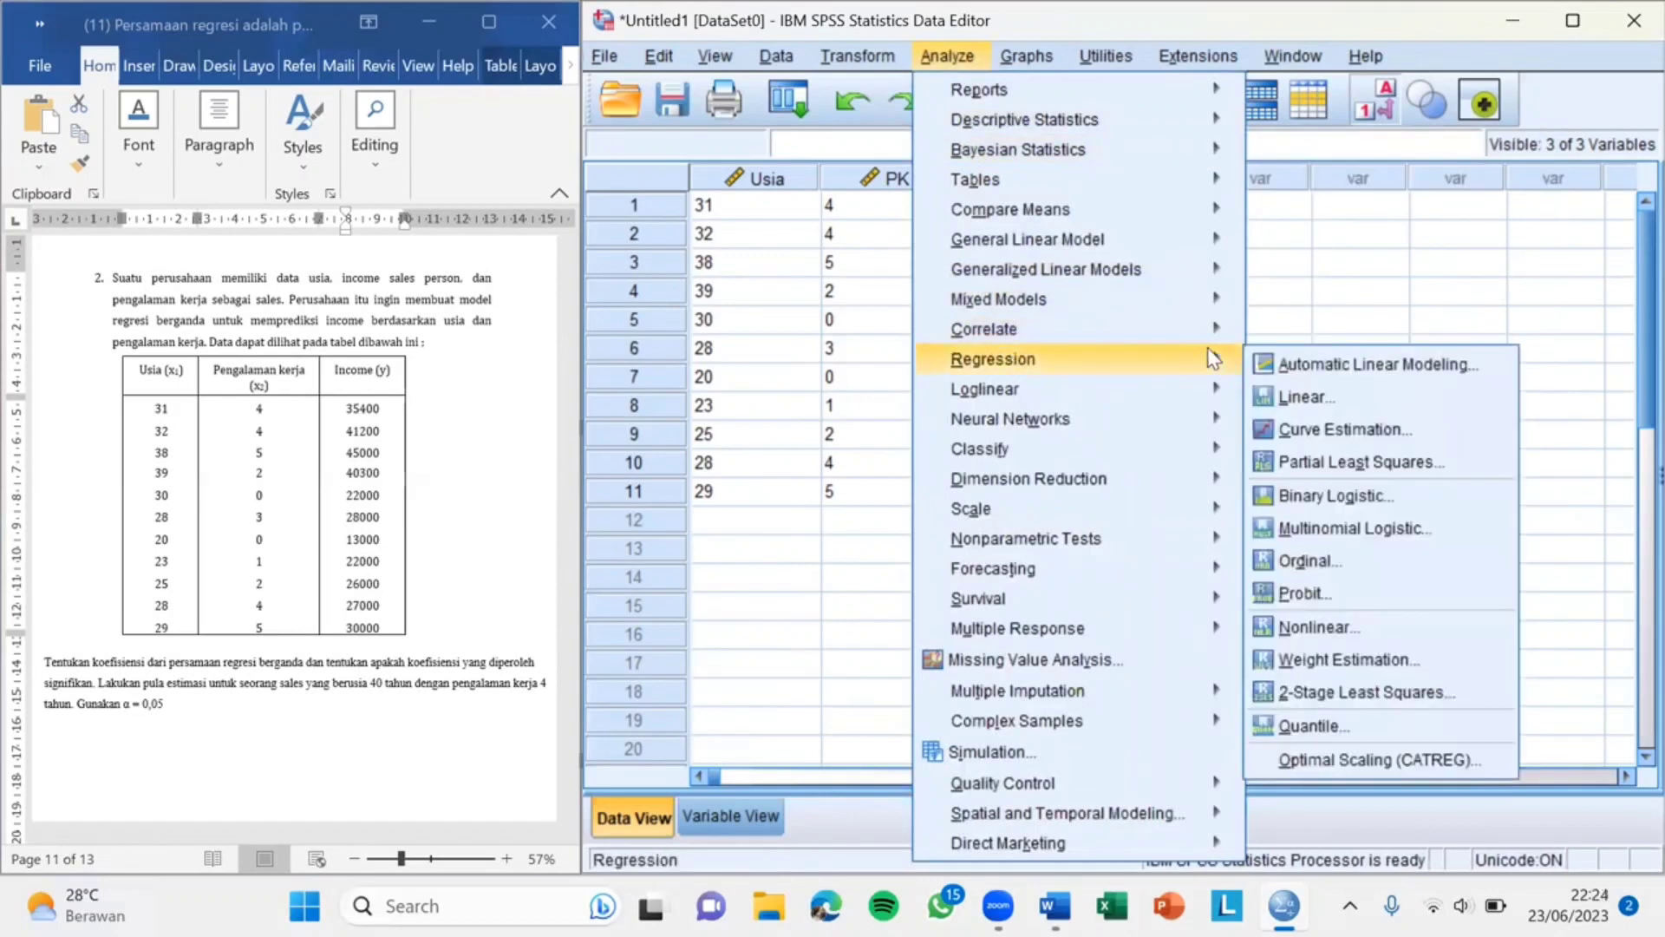
{"action": "left_click", "coordinate": [1296, 399]}
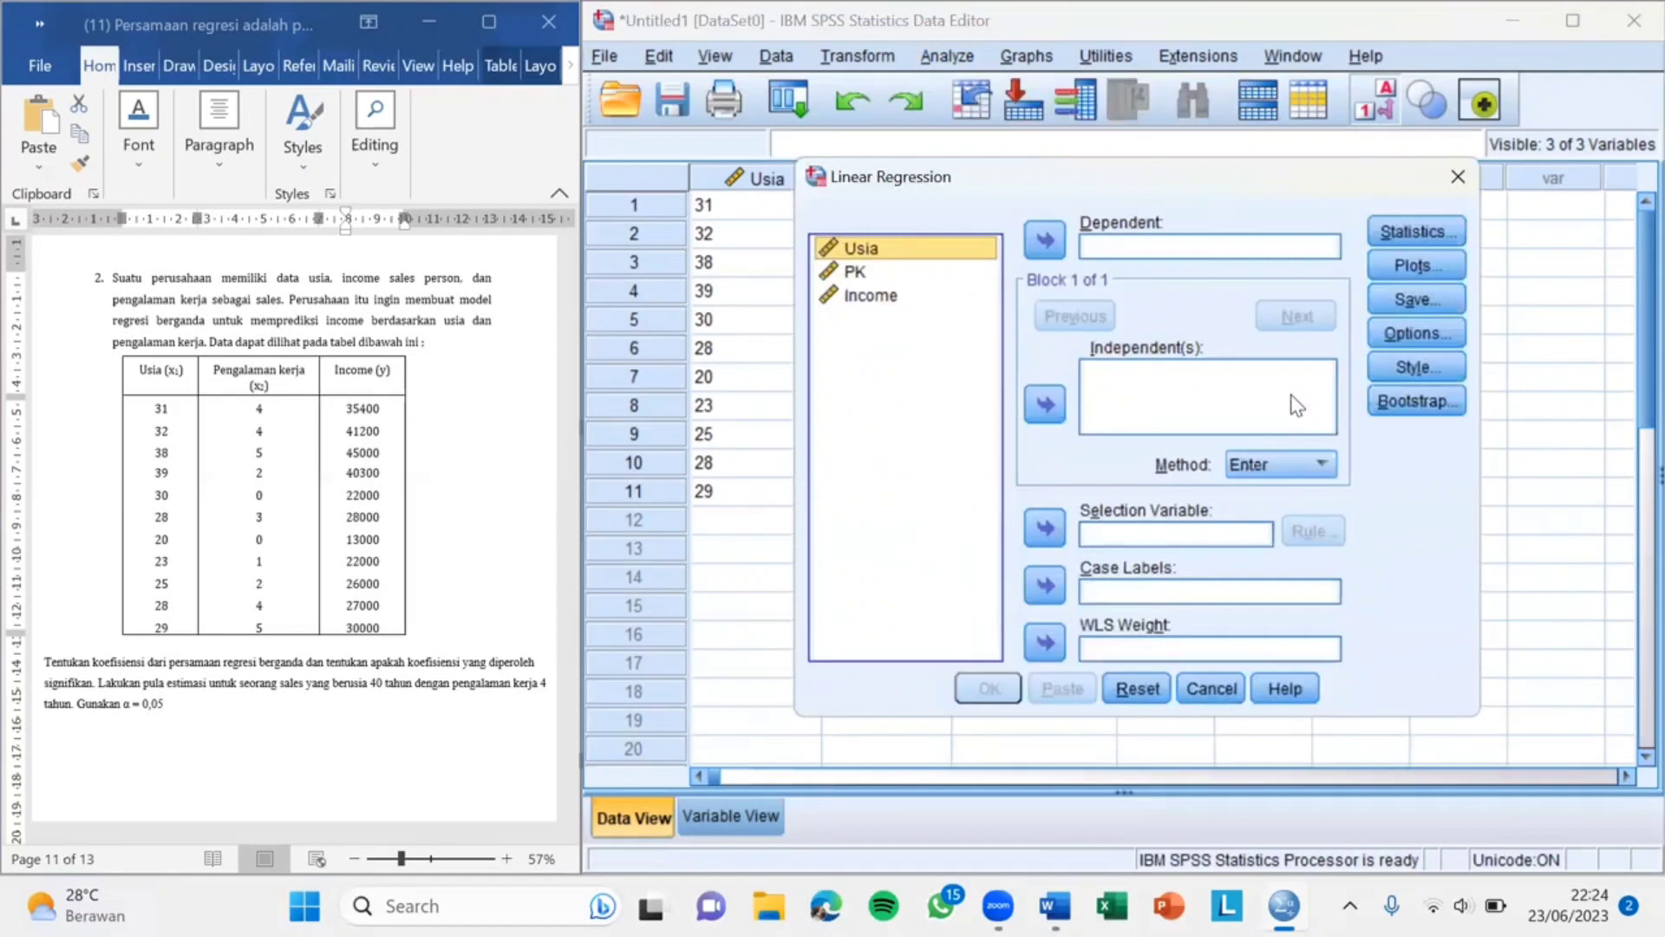
{"action": "left_click", "coordinate": [894, 297]}
{"action": "left_click", "coordinate": [1047, 240]}
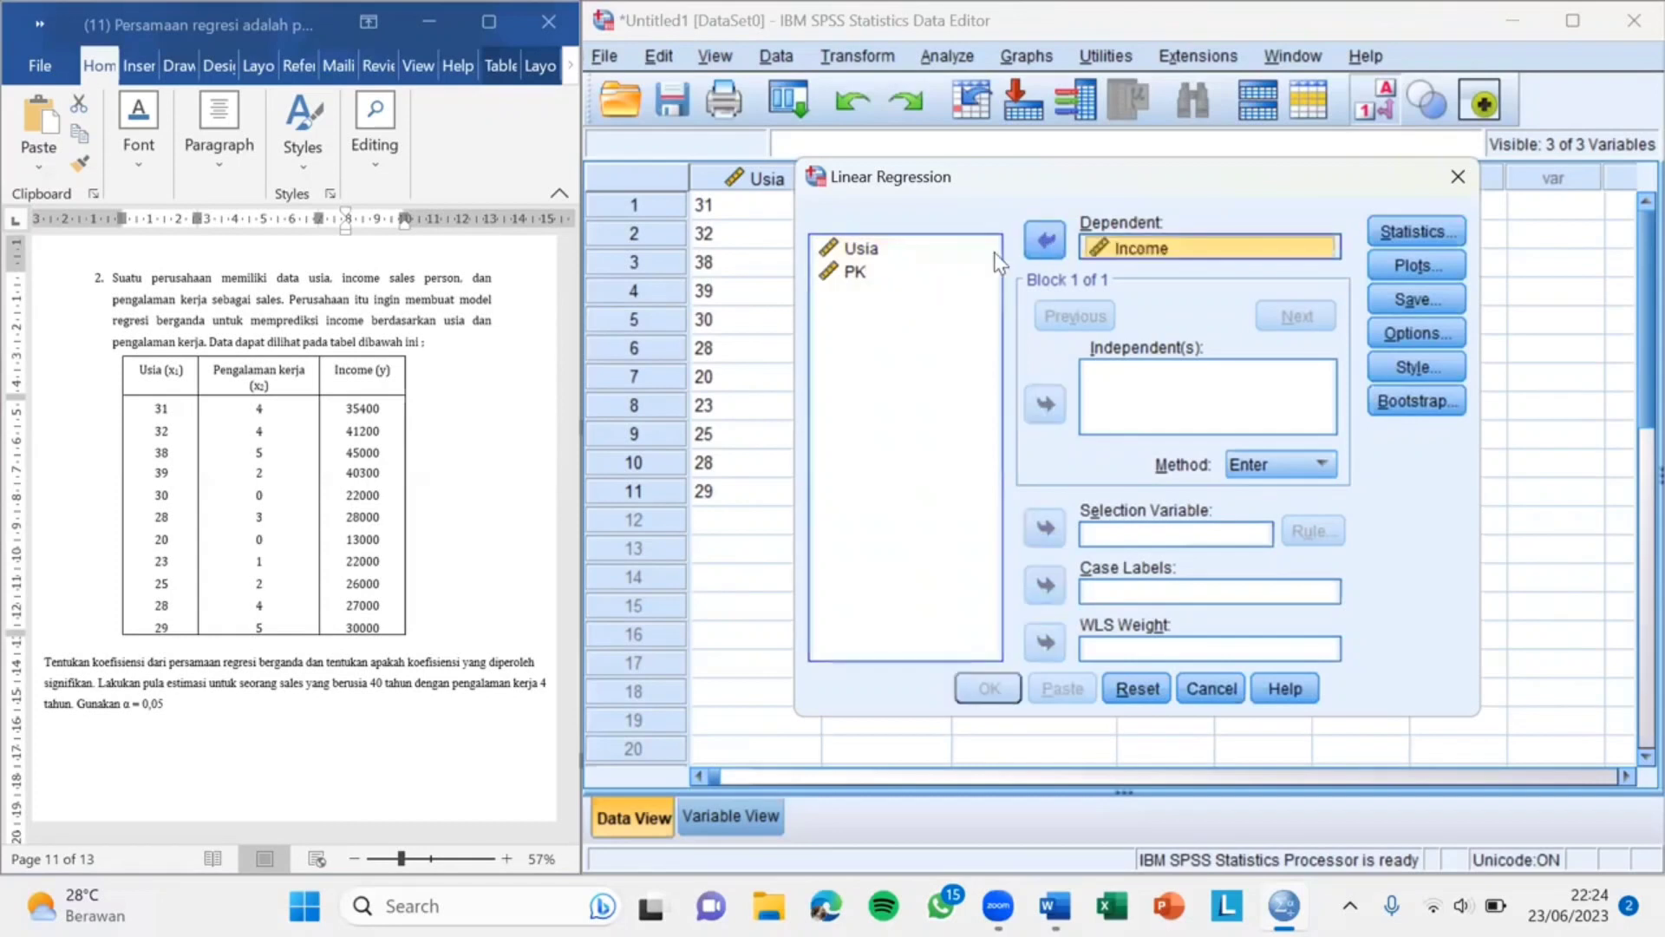
{"action": "left_click", "coordinate": [906, 250]}
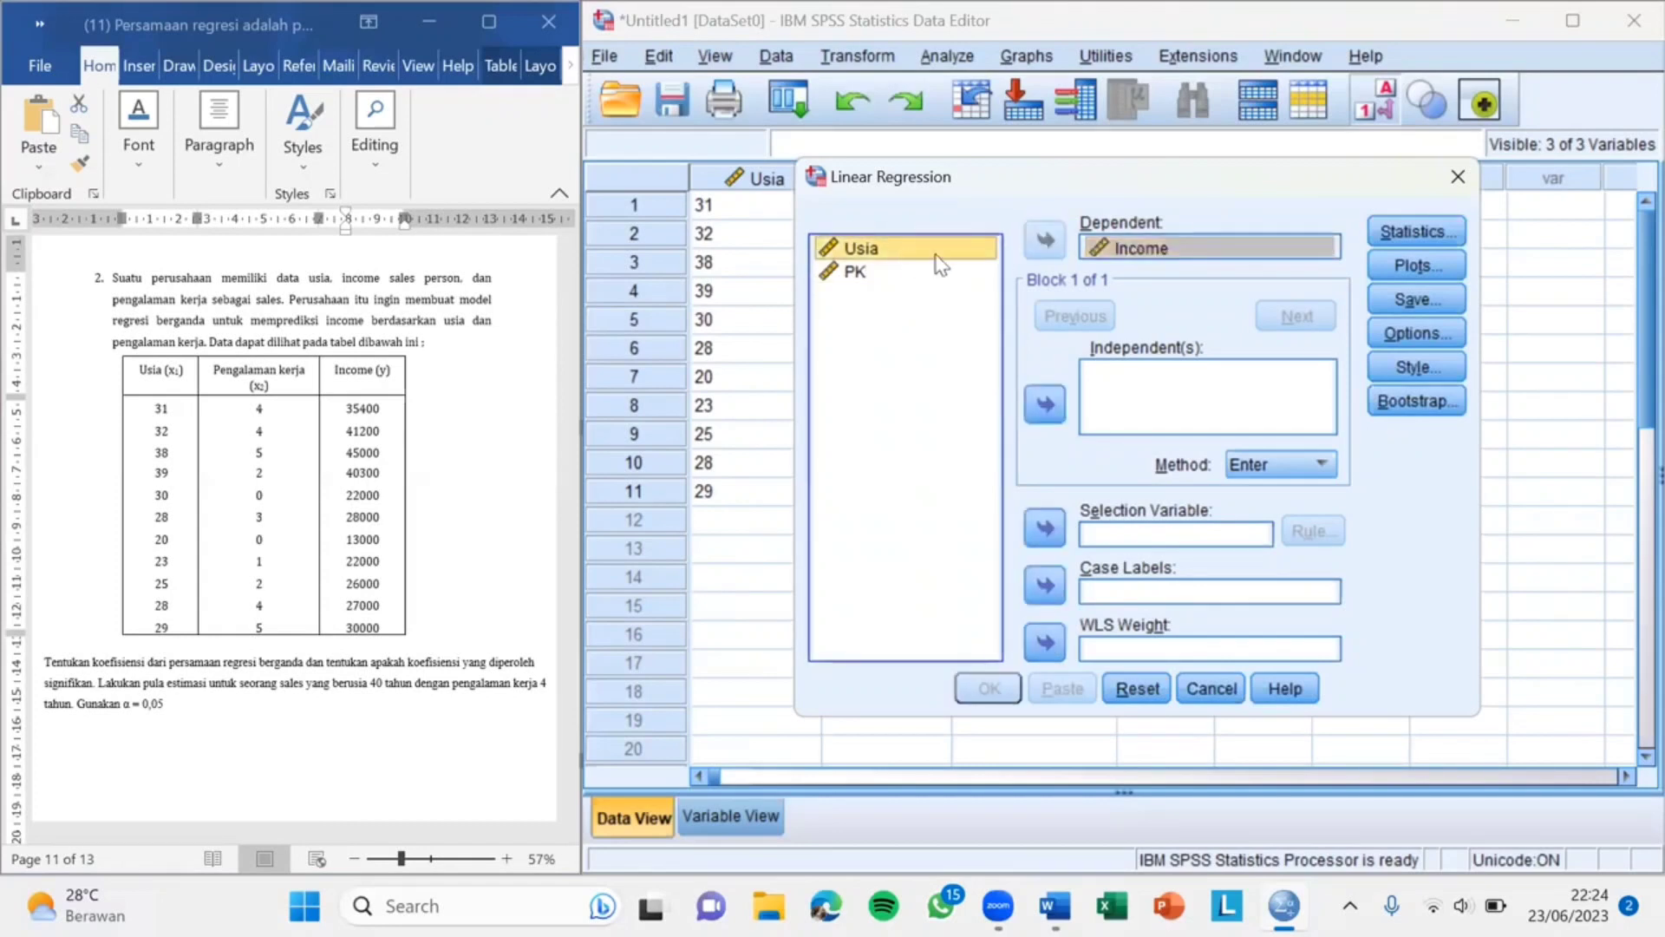
{"action": "left_click", "coordinate": [1047, 403]}
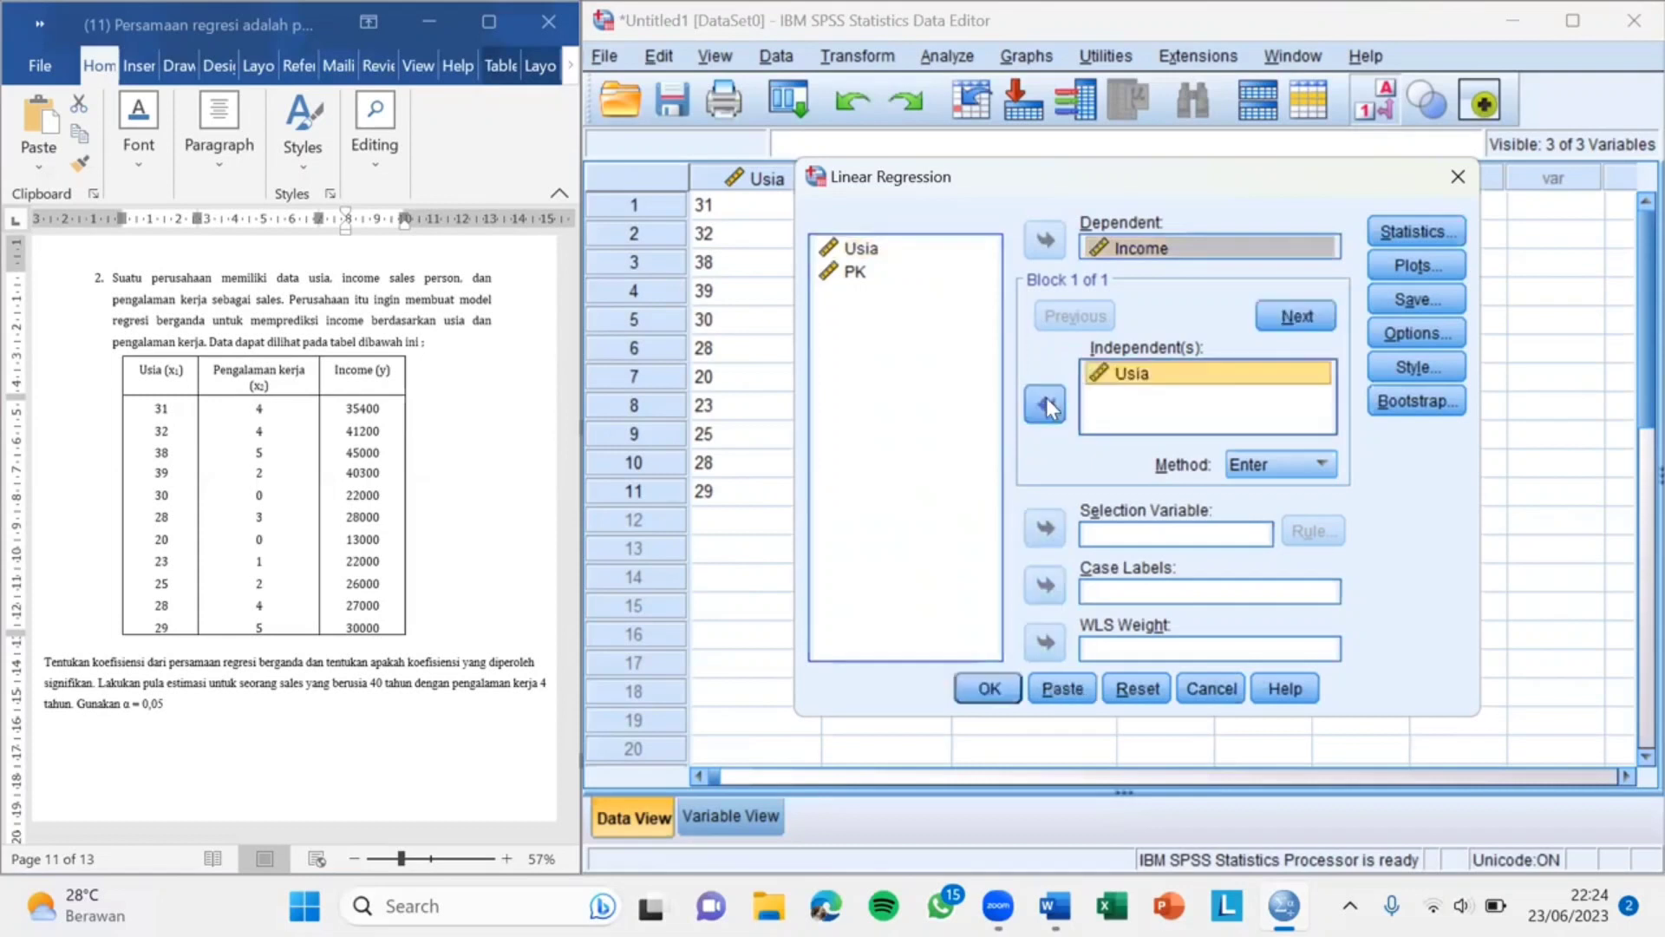
{"action": "left_click", "coordinate": [869, 279]}
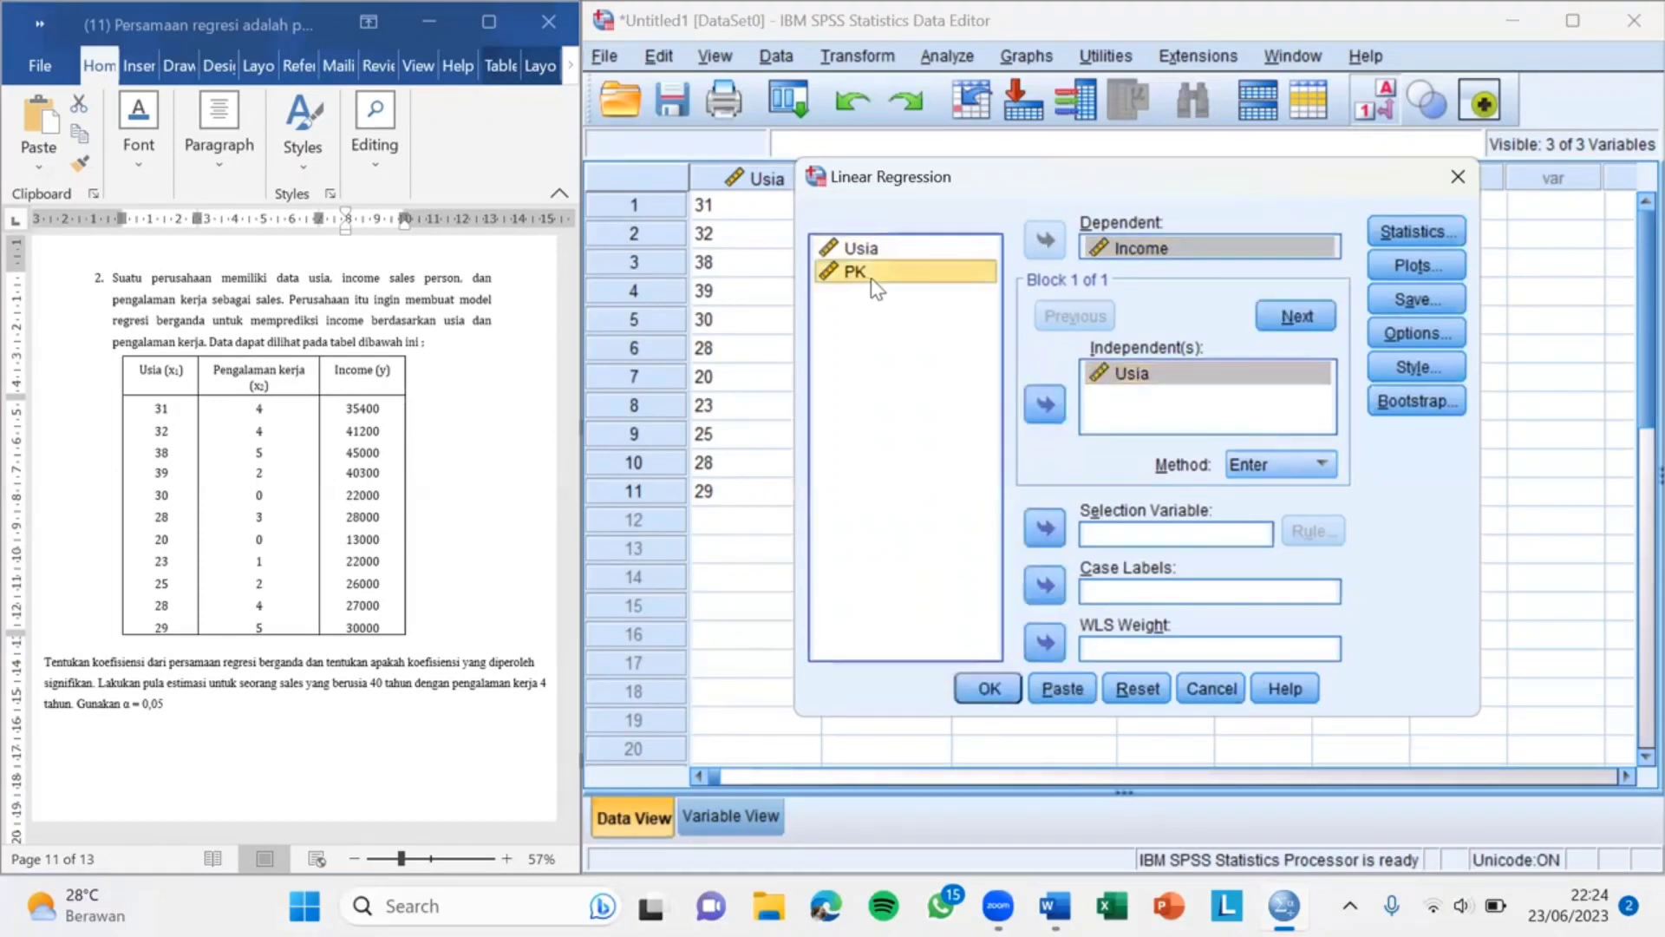
{"action": "left_click", "coordinate": [1047, 404]}
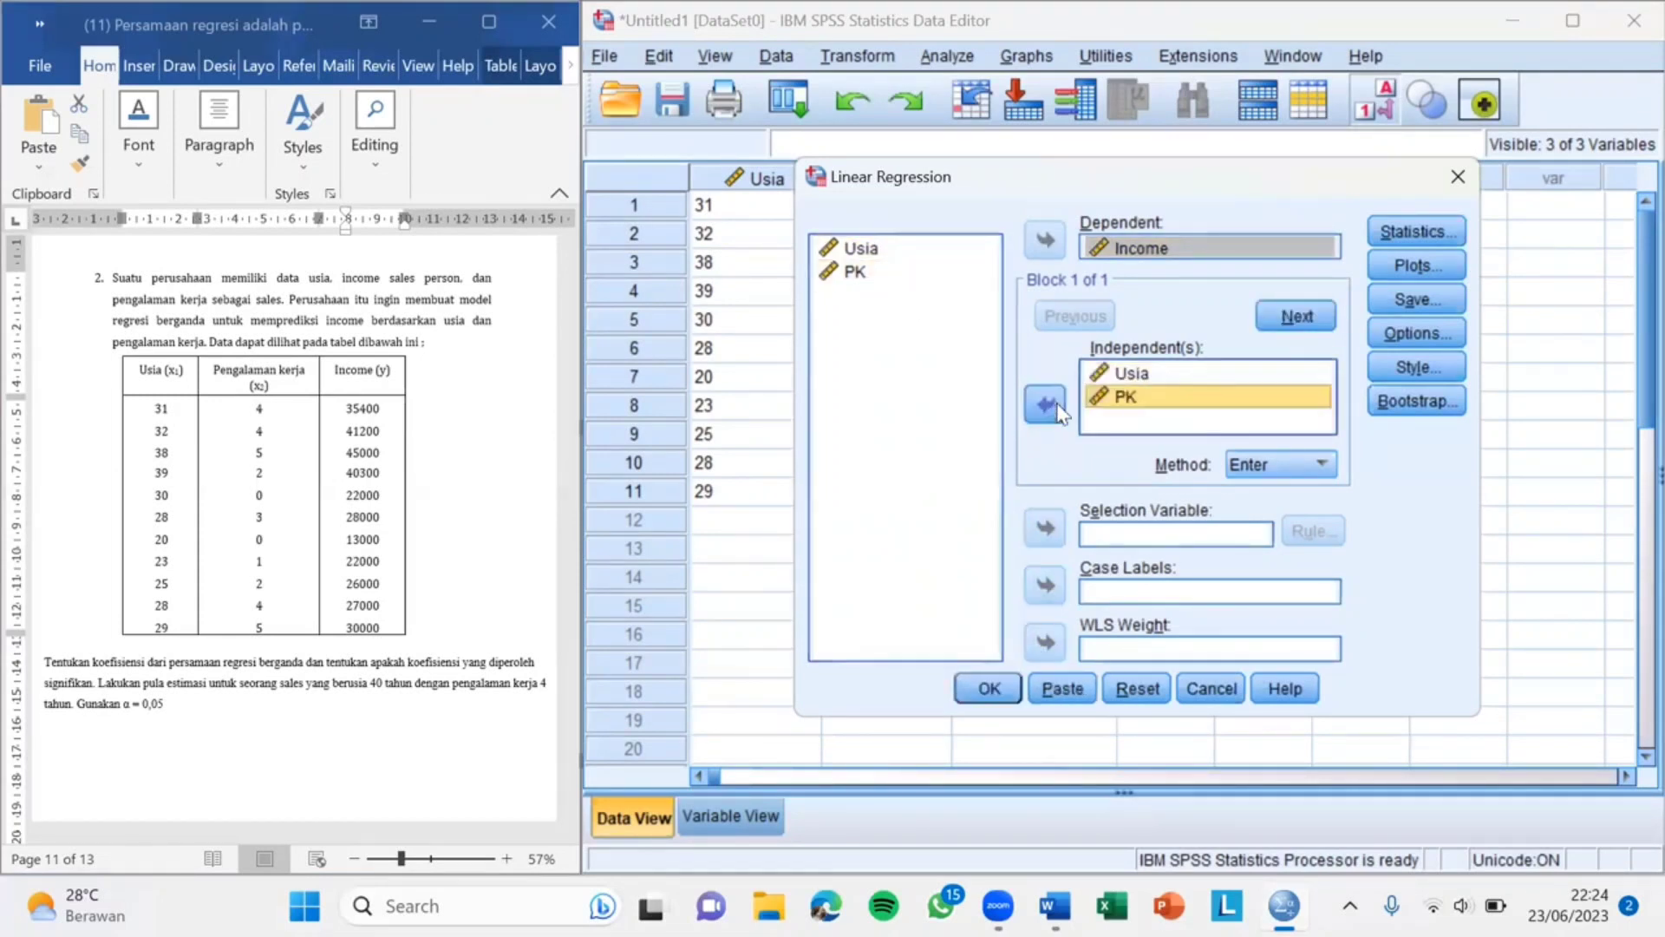
Step: Add R squared change, Descriptives, Part and partial correlations, and Collinearity diagnostics to the regression statistics
{"action": "left_click", "coordinate": [1393, 236]}
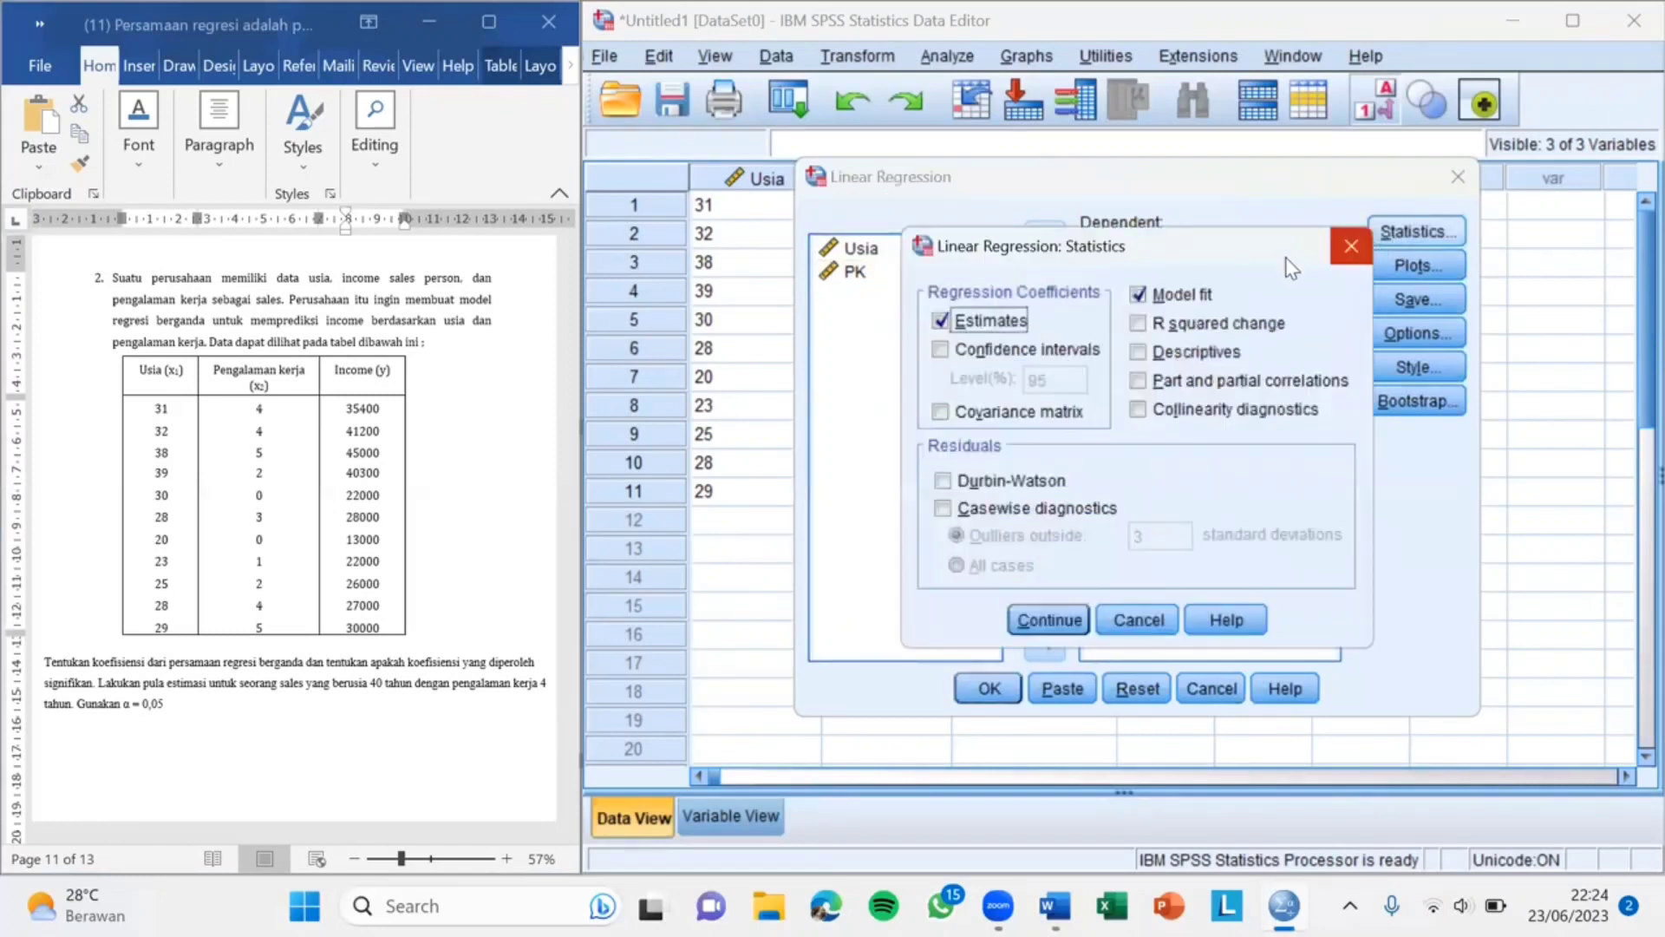
{"action": "left_click", "coordinate": [1139, 323]}
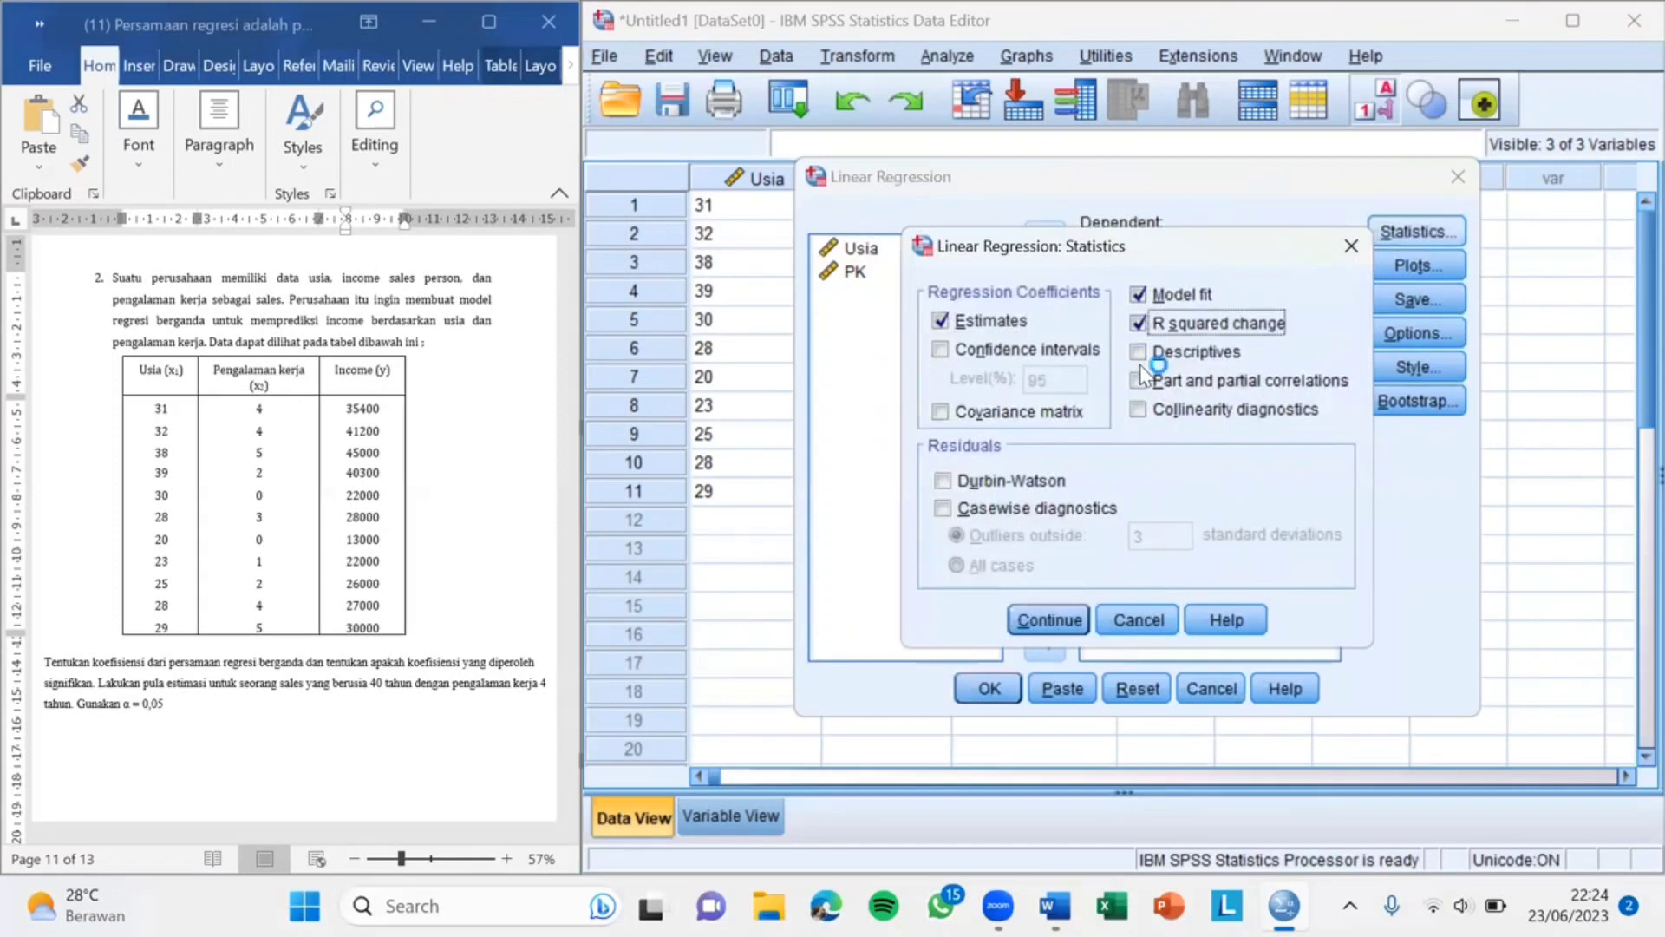
{"action": "left_click", "coordinate": [1139, 352]}
{"action": "left_click", "coordinate": [1139, 381]}
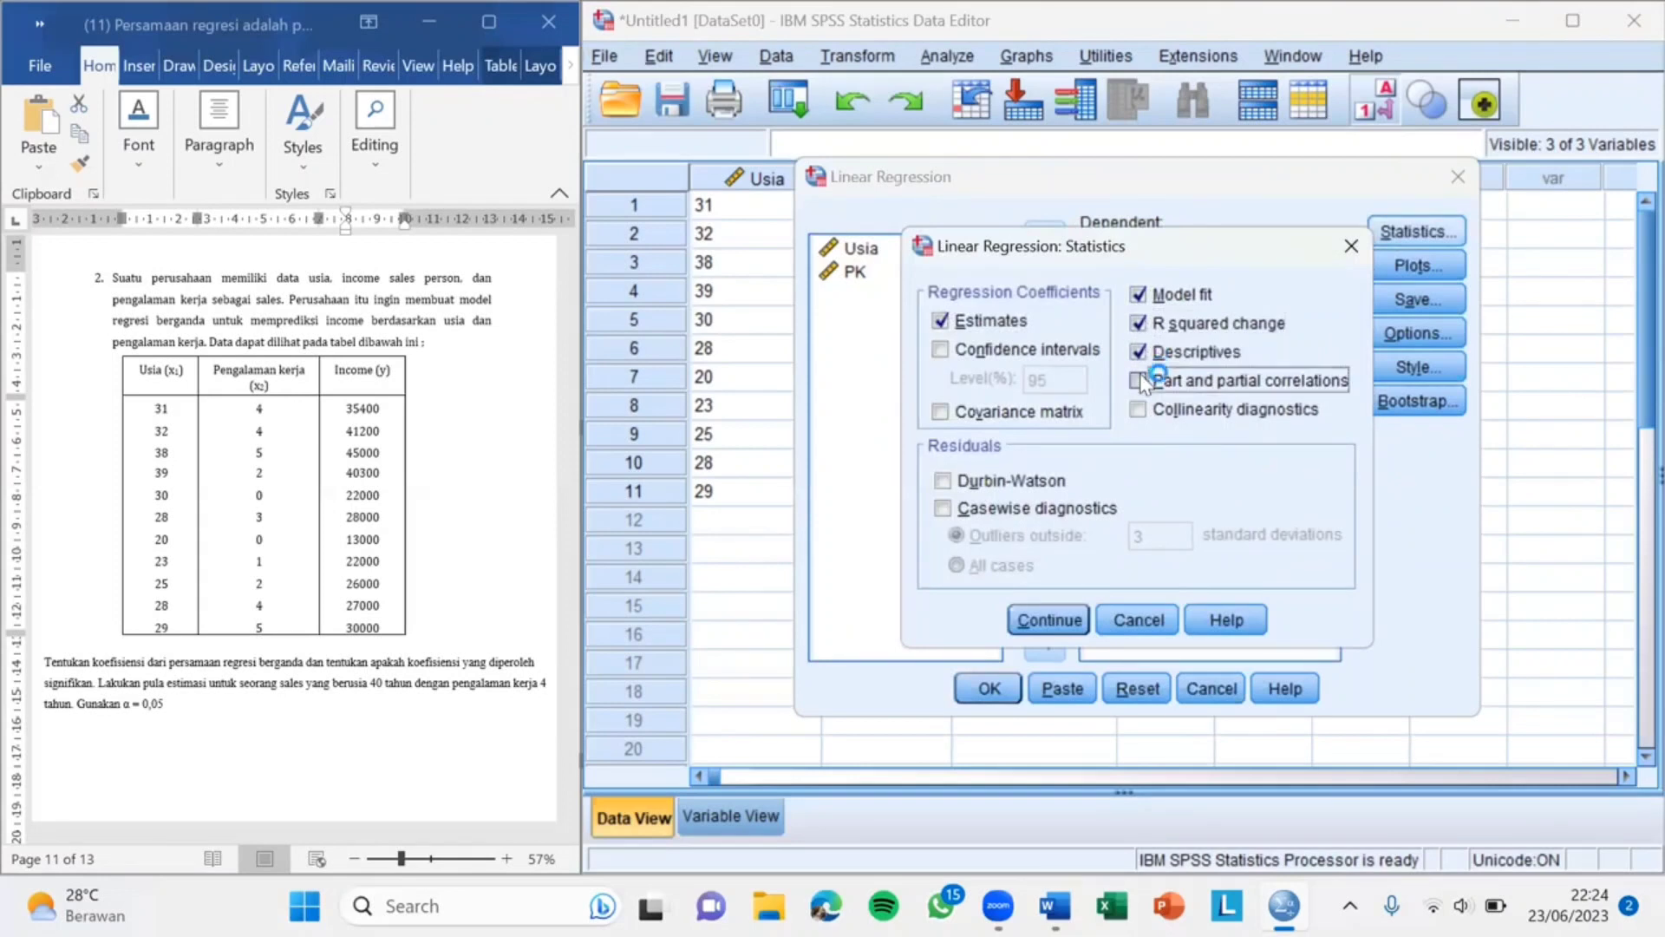
{"action": "left_click", "coordinate": [1139, 410]}
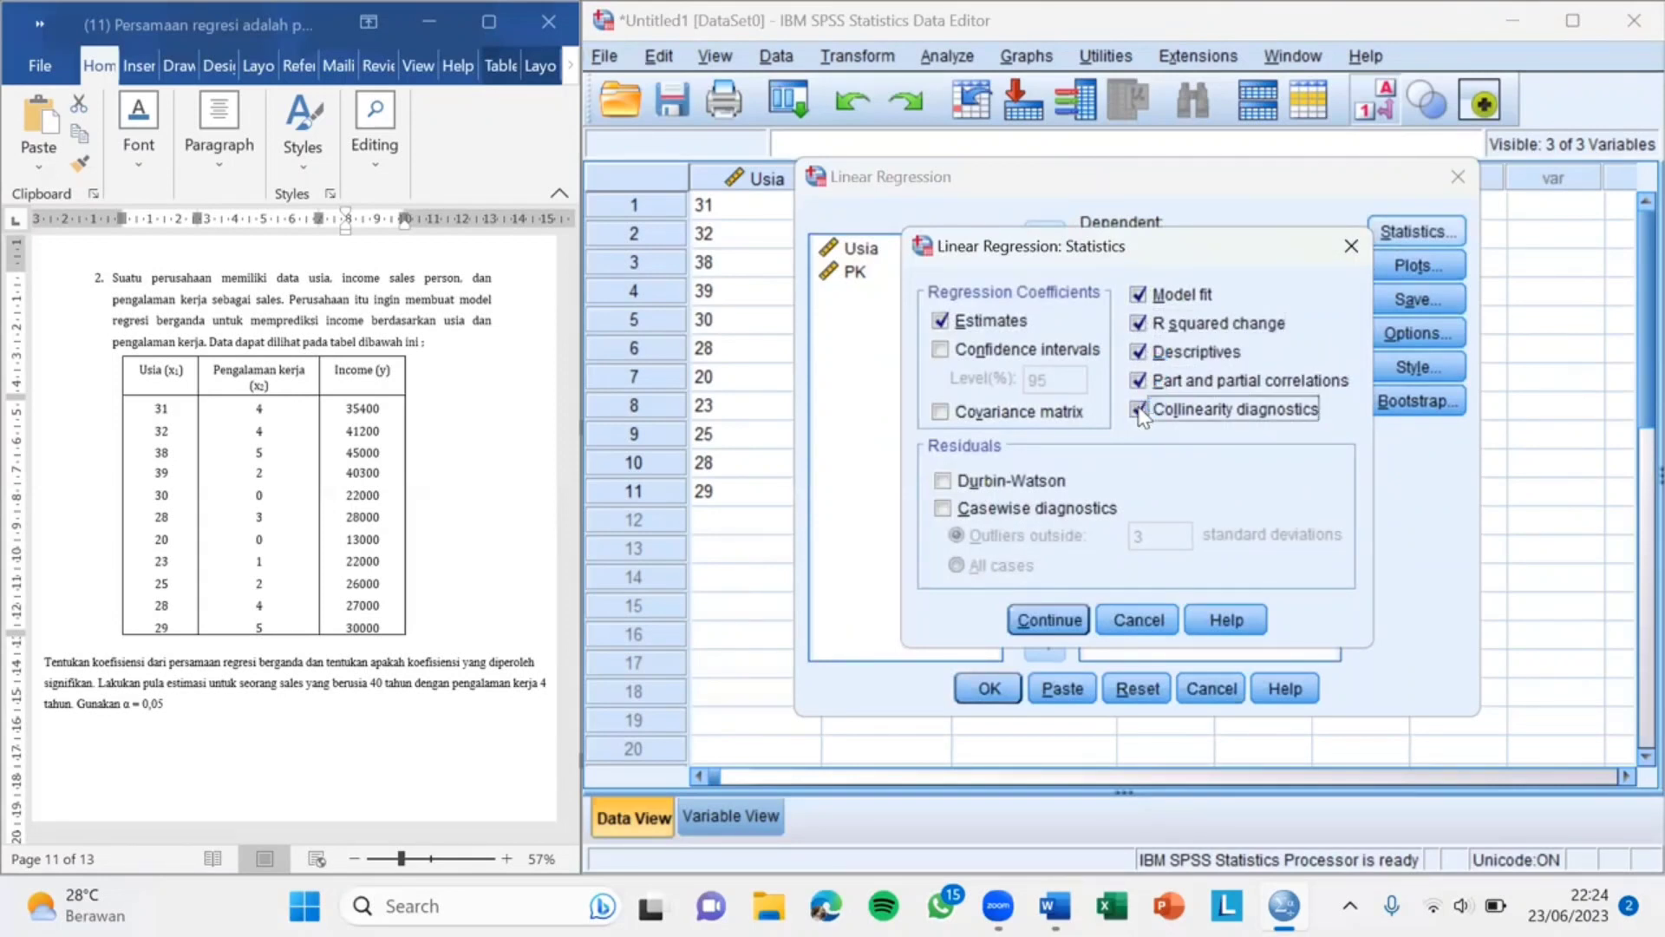
{"action": "left_click", "coordinate": [1050, 619]}
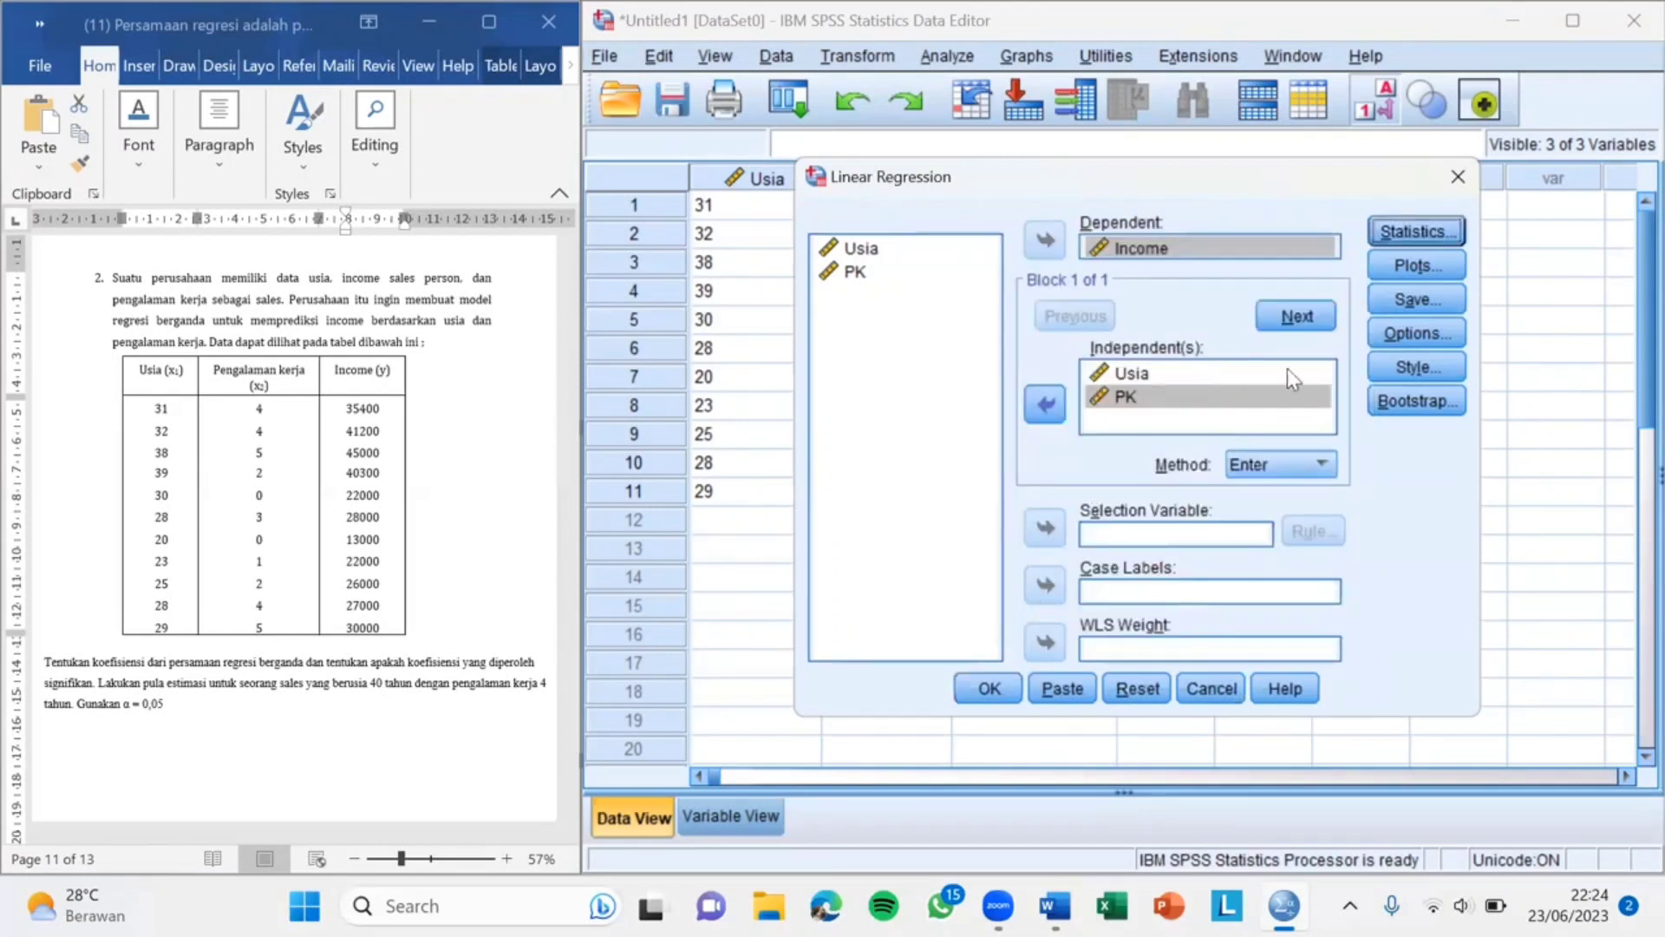
Step: Accept the regression options with probability of F entry .05 and a constant included, and run the regression
{"action": "left_click", "coordinate": [1383, 331]}
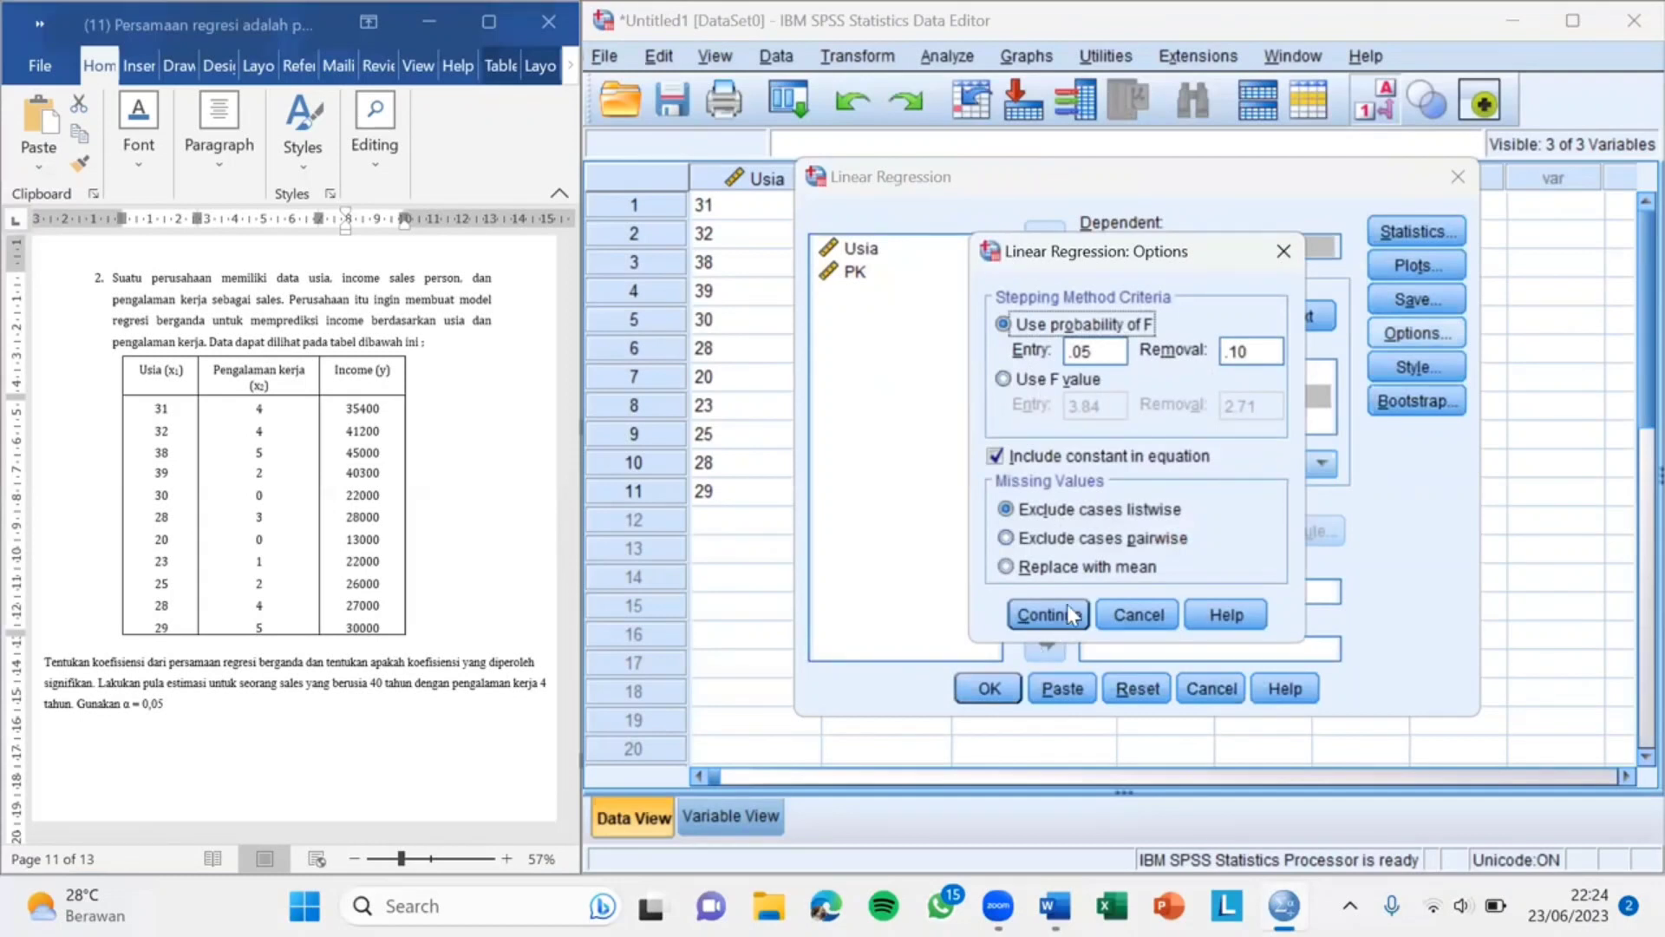
{"action": "left_click", "coordinate": [1041, 615]}
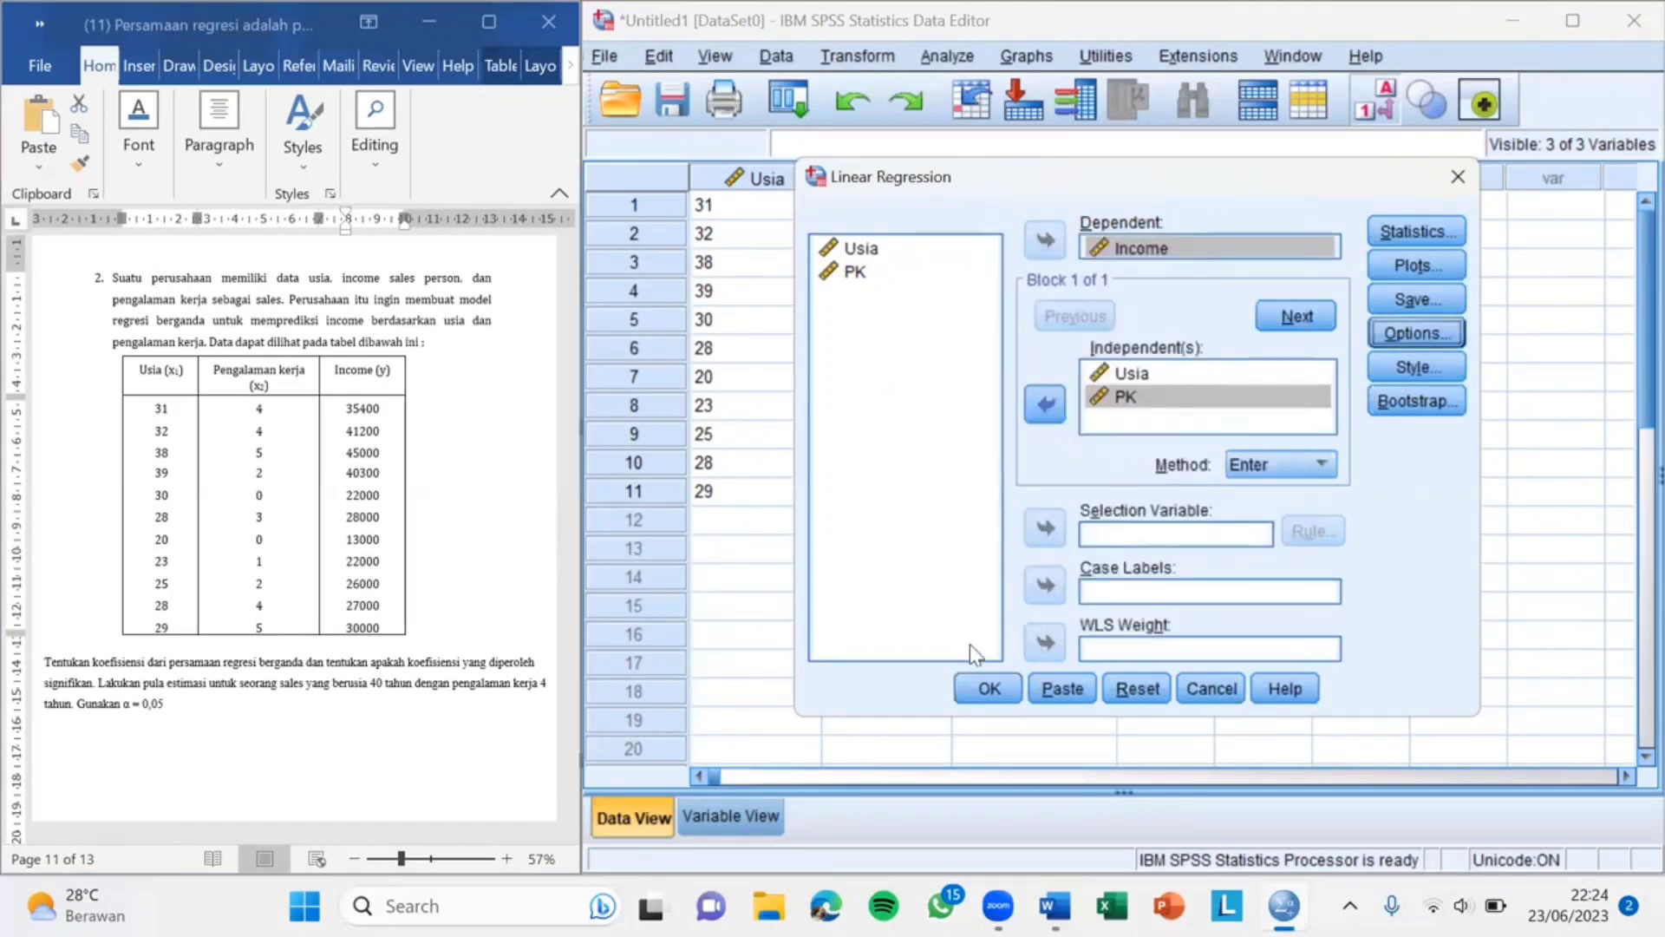
{"action": "left_click", "coordinate": [987, 690]}
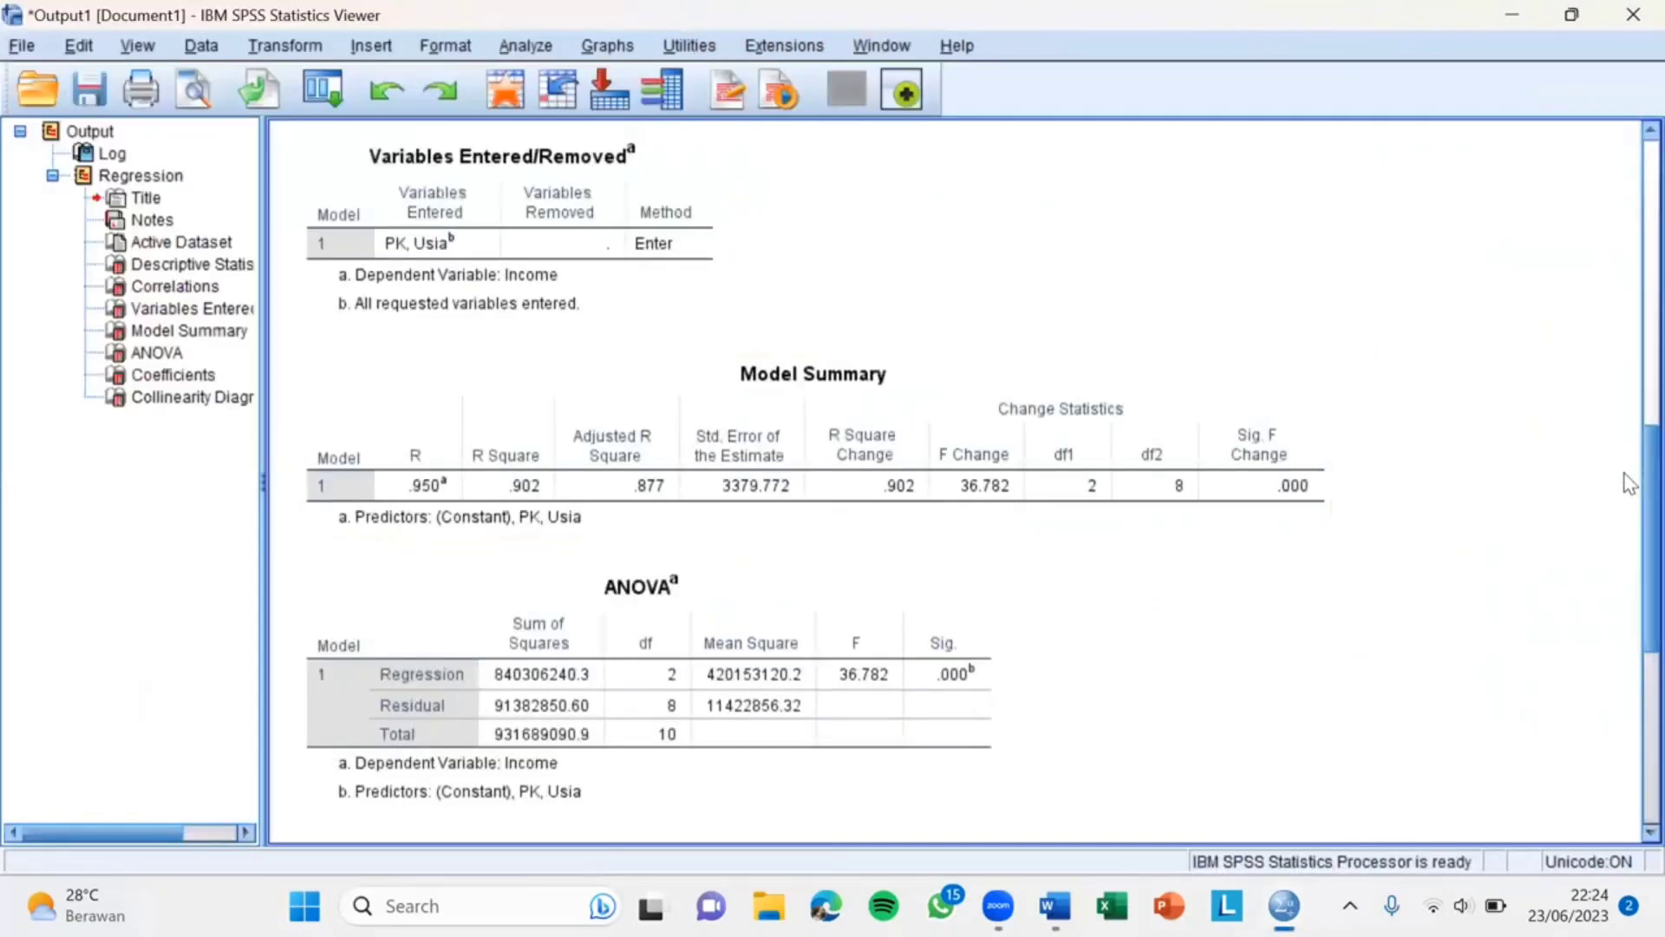
Step: Examine the regression output from Descriptive Statistics and Correlations through Model Summary and ANOVA to the Coefficients for Usia and PK
{"action": "scroll", "coordinate": [1629, 182], "scroll_direction": "up", "scroll_amount": 10}
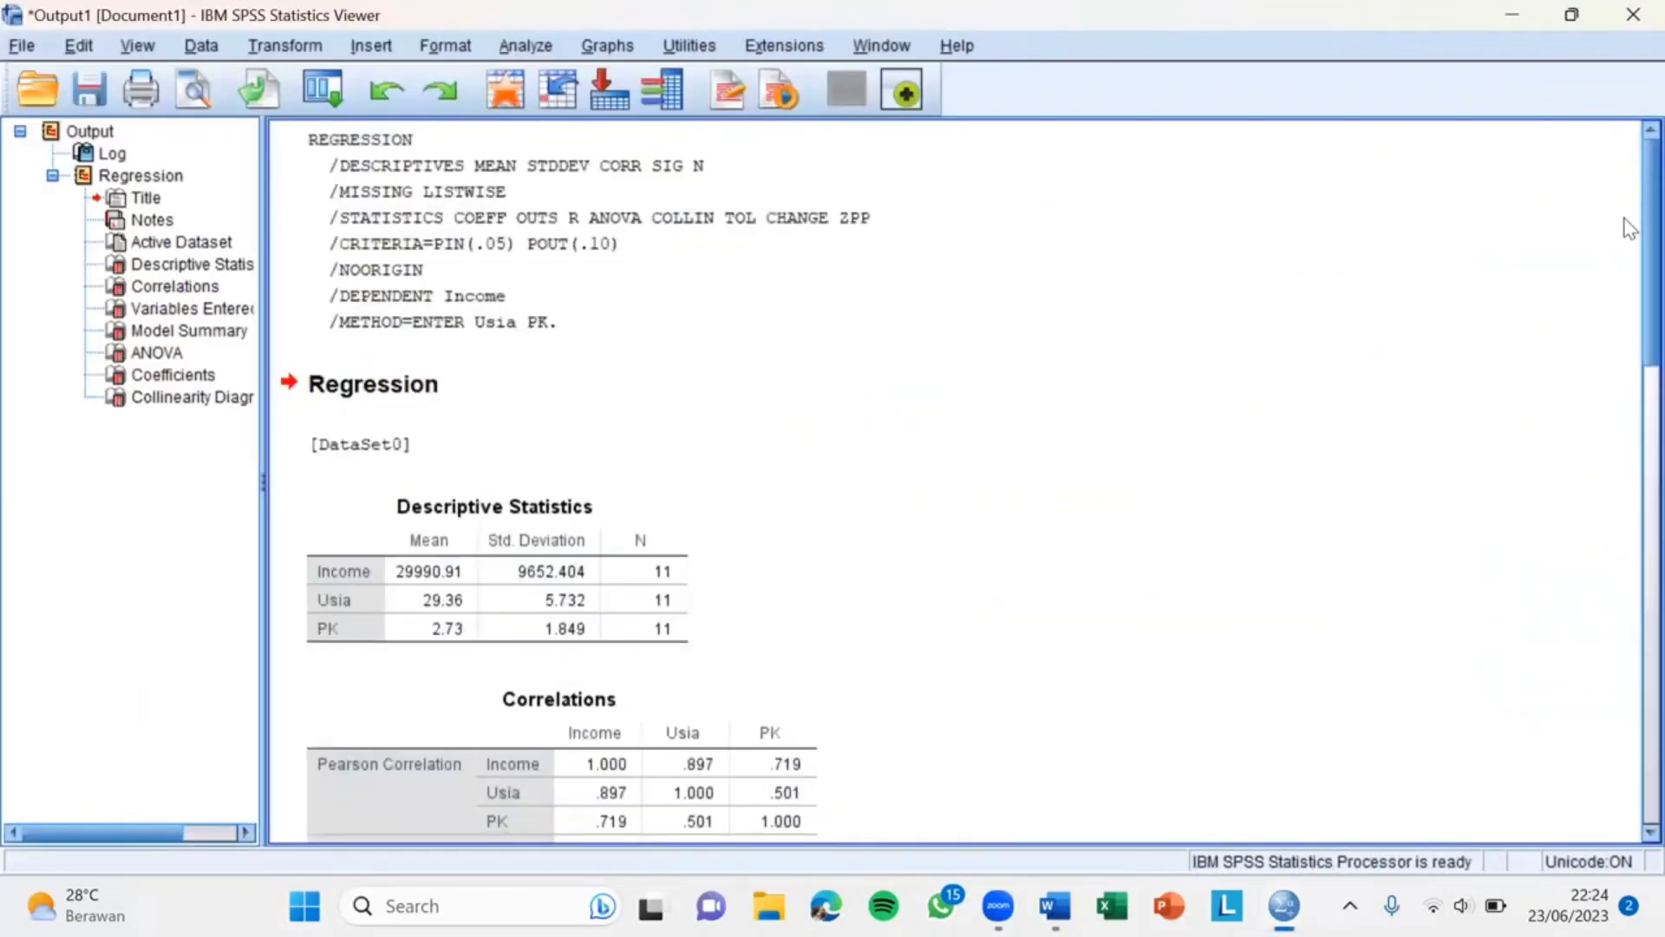
{"action": "scroll", "coordinate": [1629, 269], "scroll_direction": "down", "scroll_amount": 3}
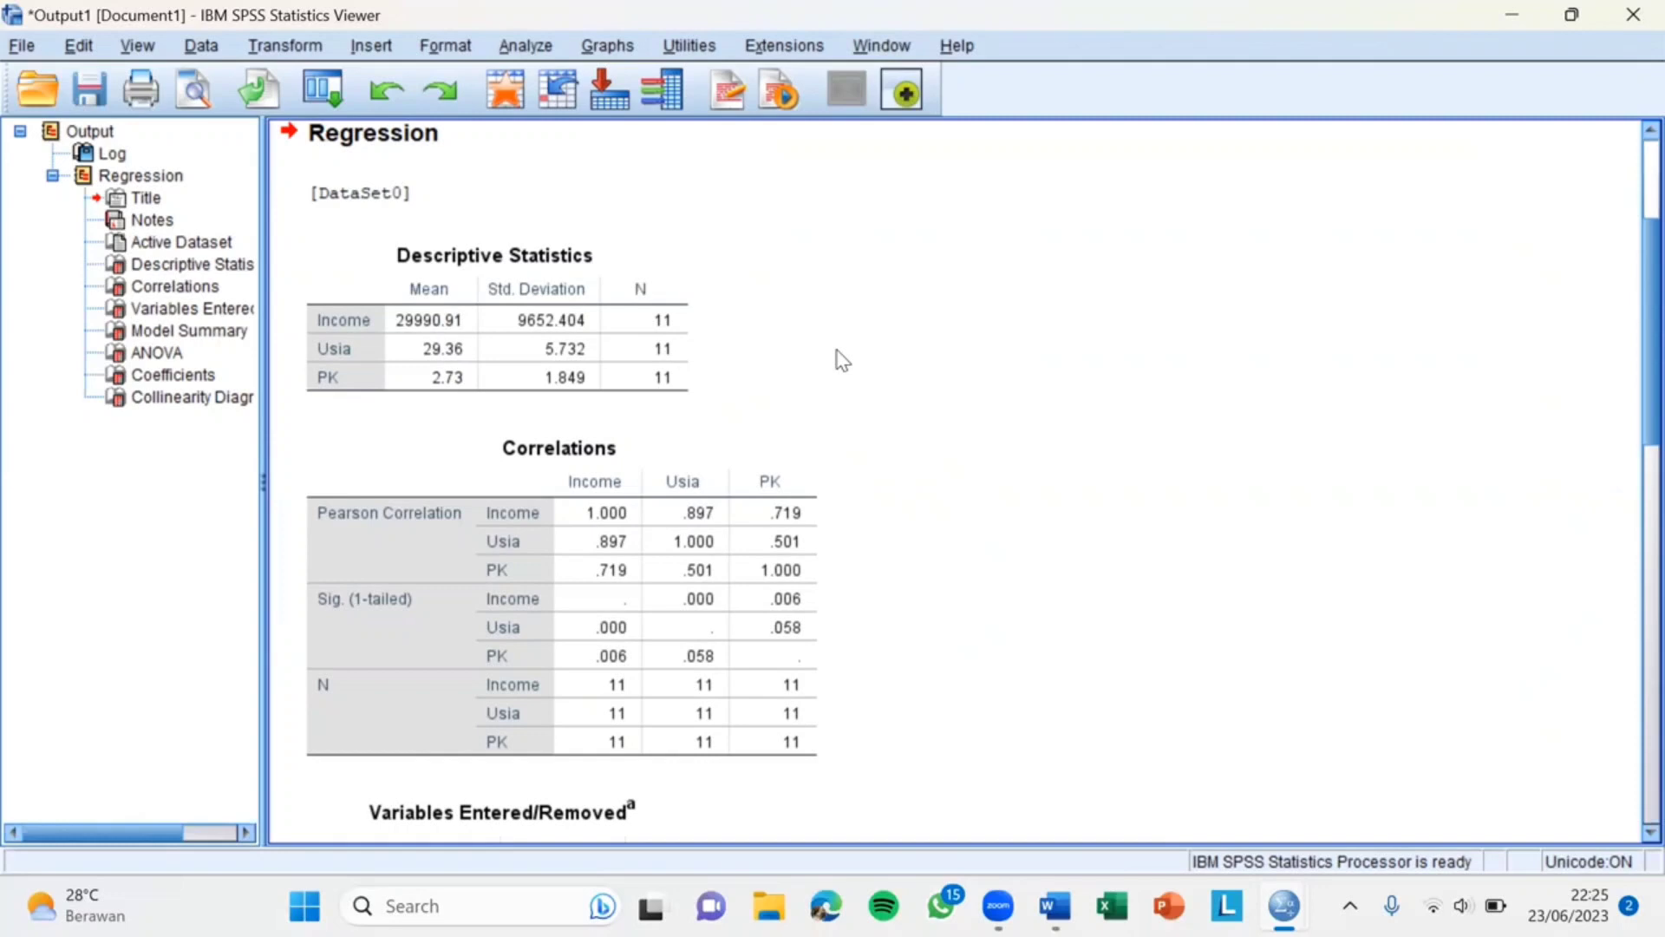
{"action": "left_click", "coordinate": [598, 514]}
{"action": "scroll", "coordinate": [1613, 550], "scroll_direction": "down", "scroll_amount": 5}
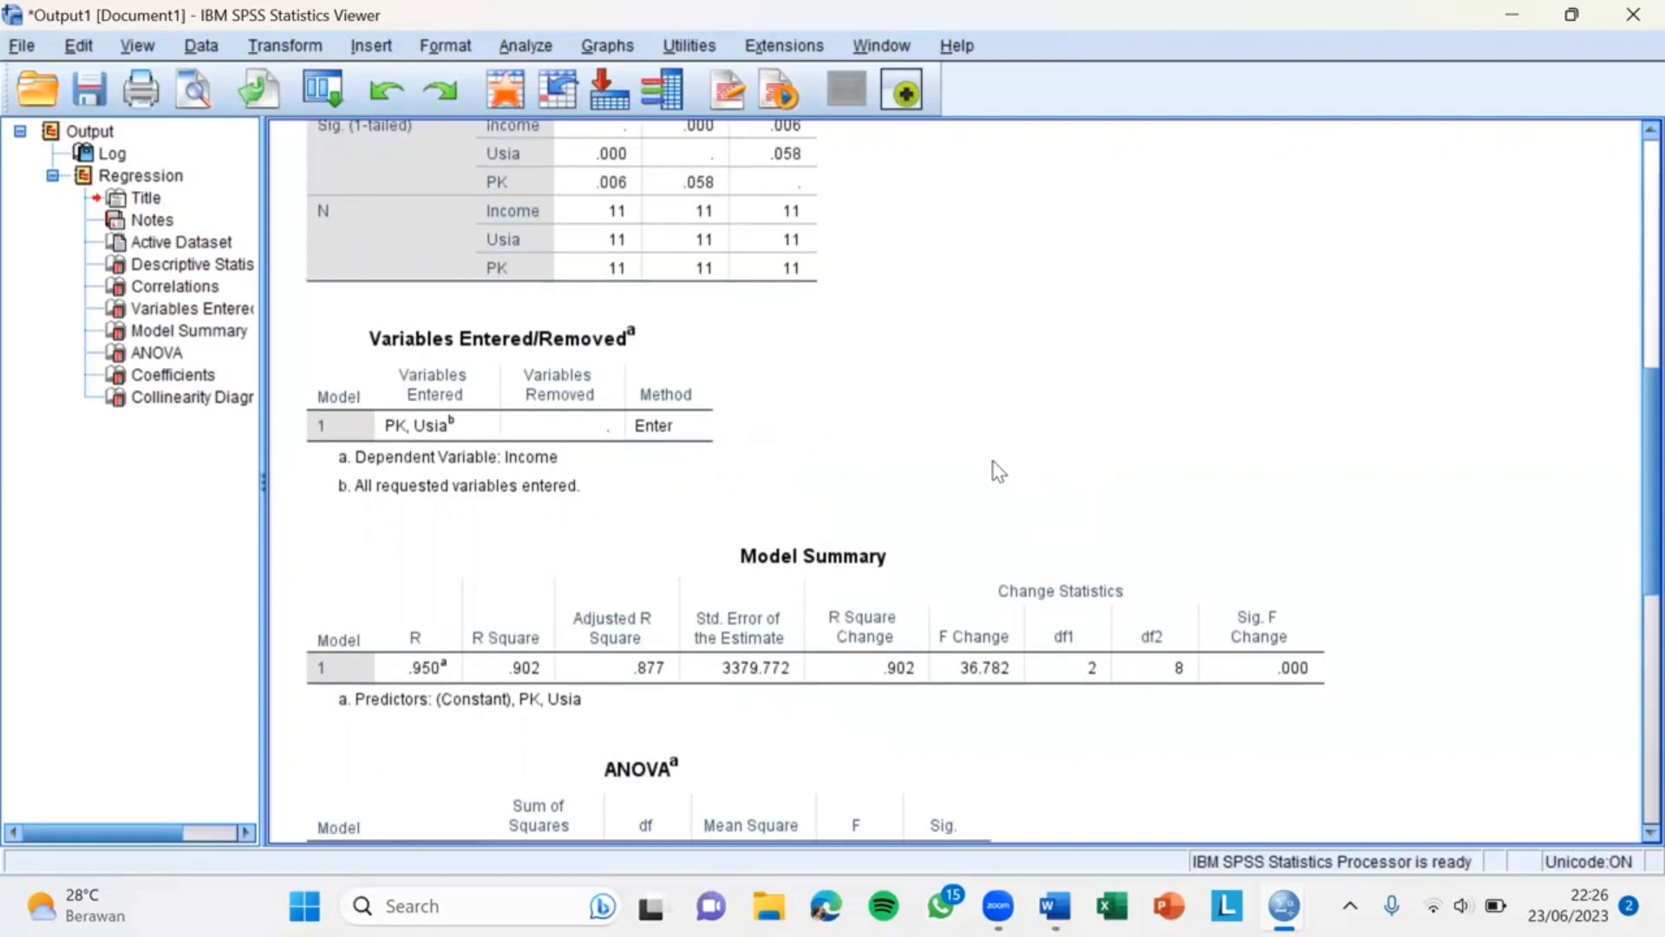
{"action": "left_click", "coordinate": [467, 566]}
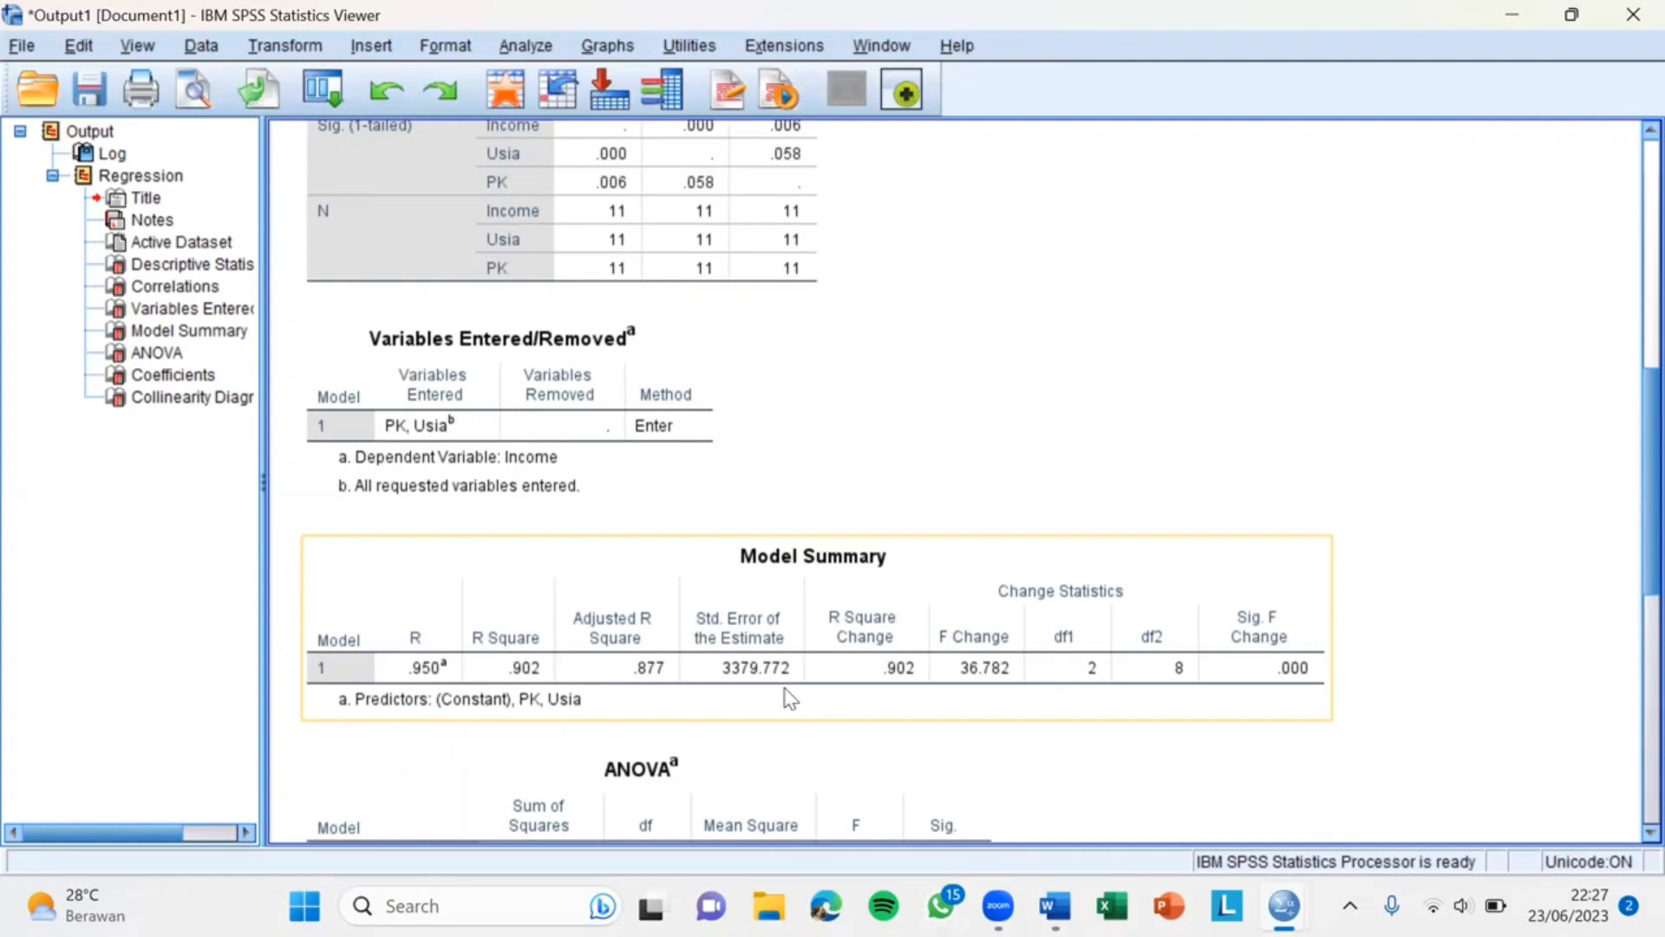
{"action": "scroll", "coordinate": [789, 698], "scroll_direction": "down", "scroll_amount": 5}
{"action": "left_click", "coordinate": [1119, 764]}
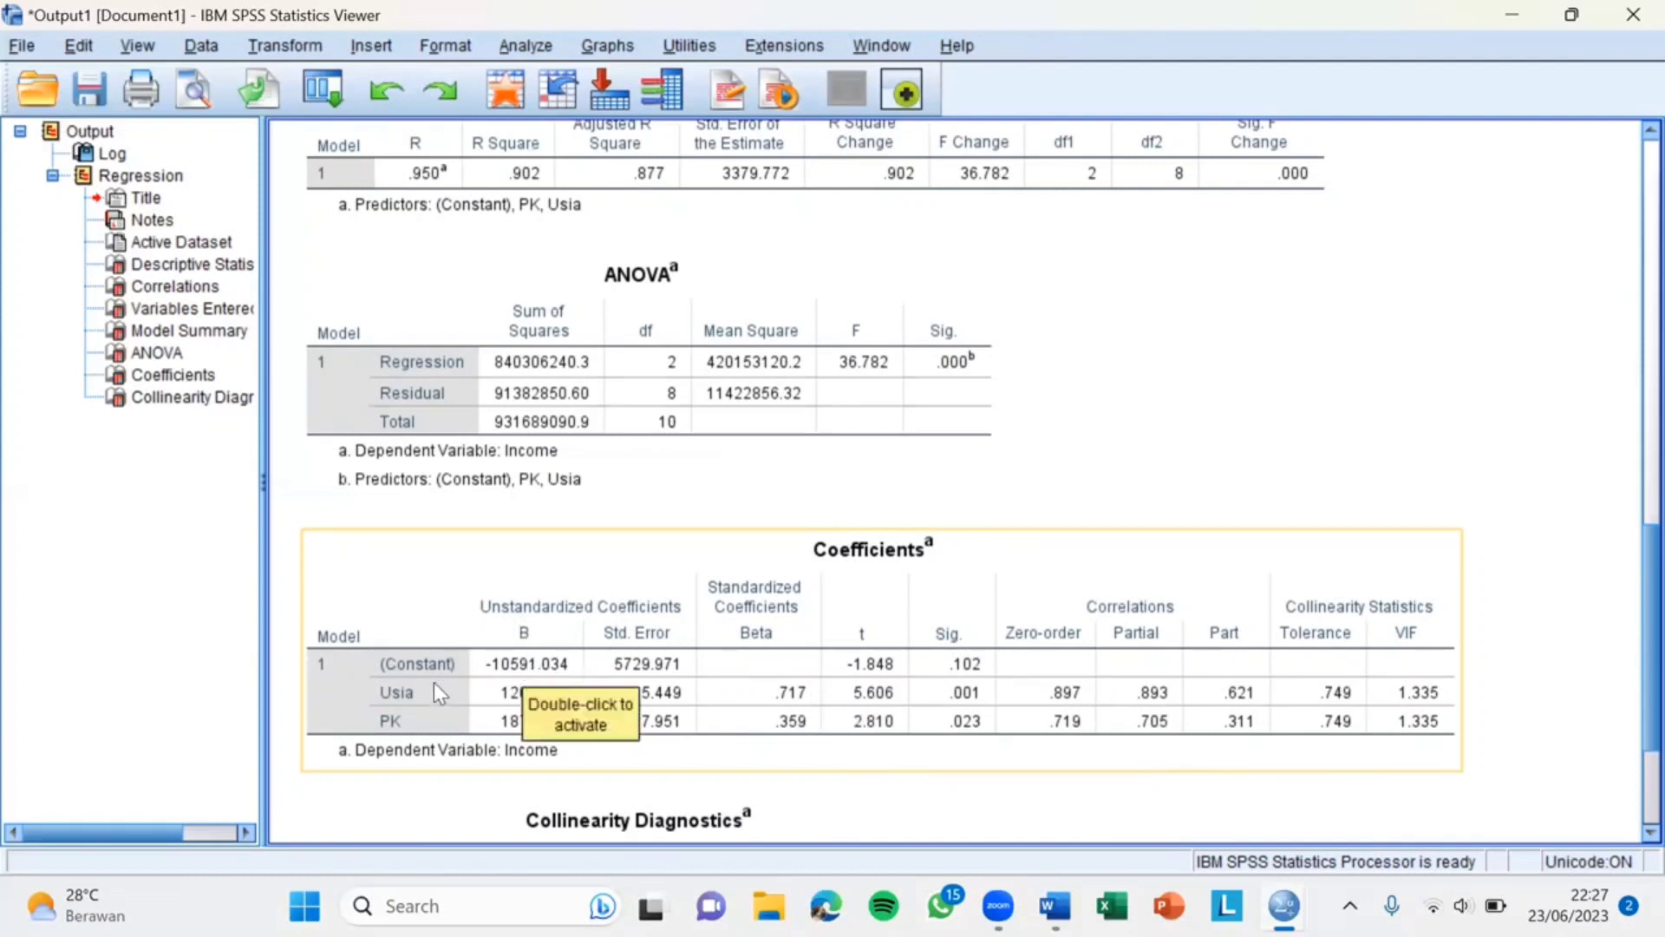
{"action": "left_click", "coordinate": [501, 710]}
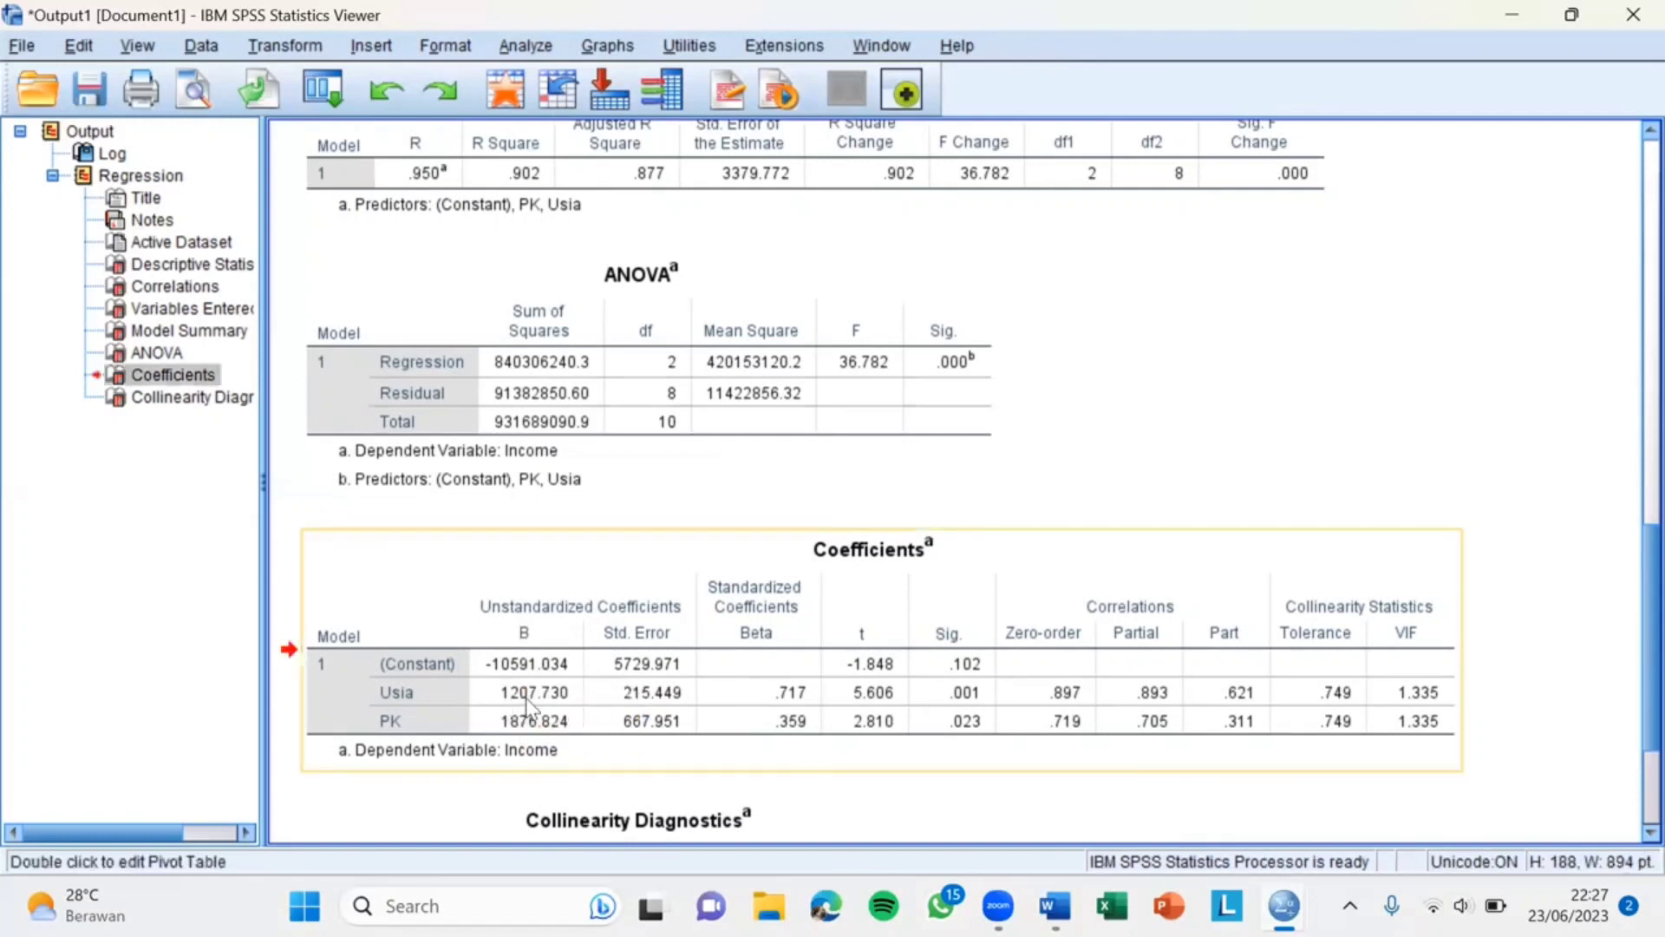
{"action": "left_click", "coordinate": [568, 707]}
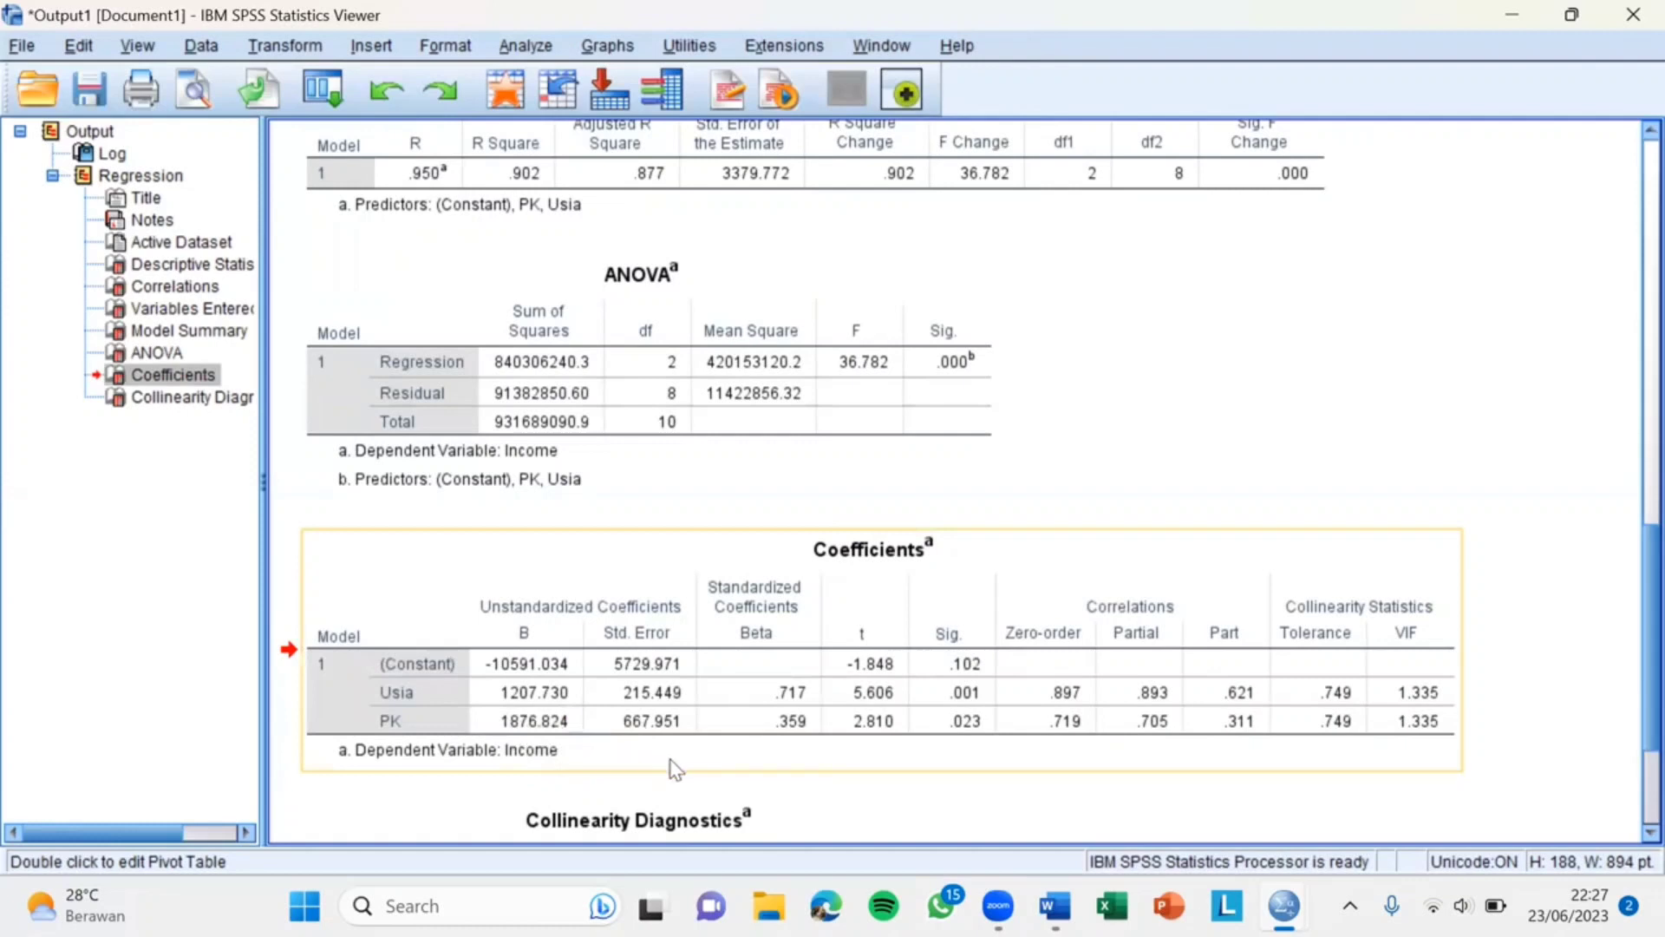